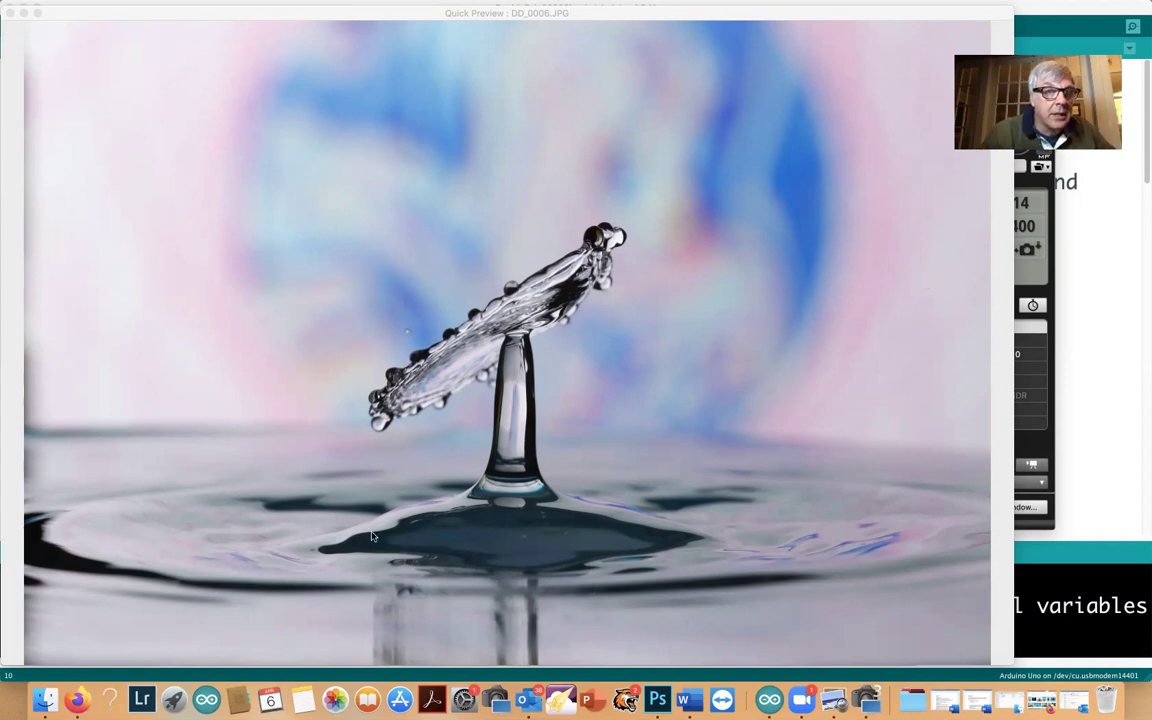
Step: Bring the Quick Preview window showing DD_0006.JPG to the front
left_click(295, 185)
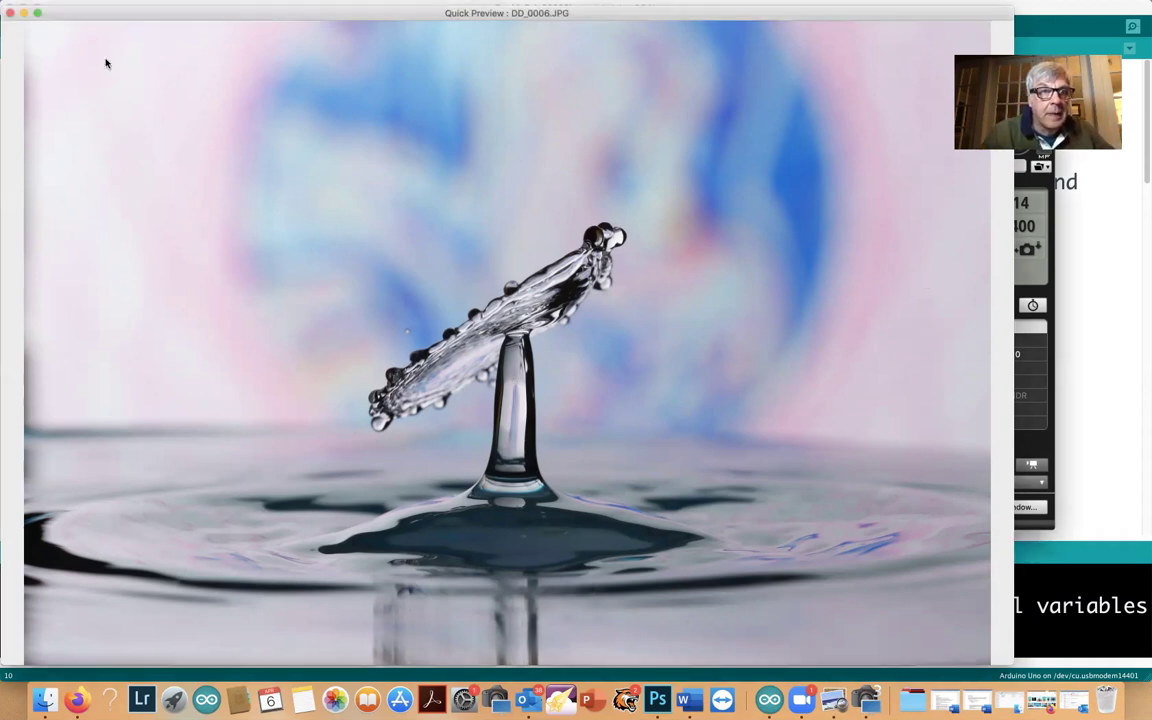
Step: Make the preview full screen and step from DD_0006.JPG through DD_0007, DD_0008 to DD_0009.JPG
left_click(38, 14)
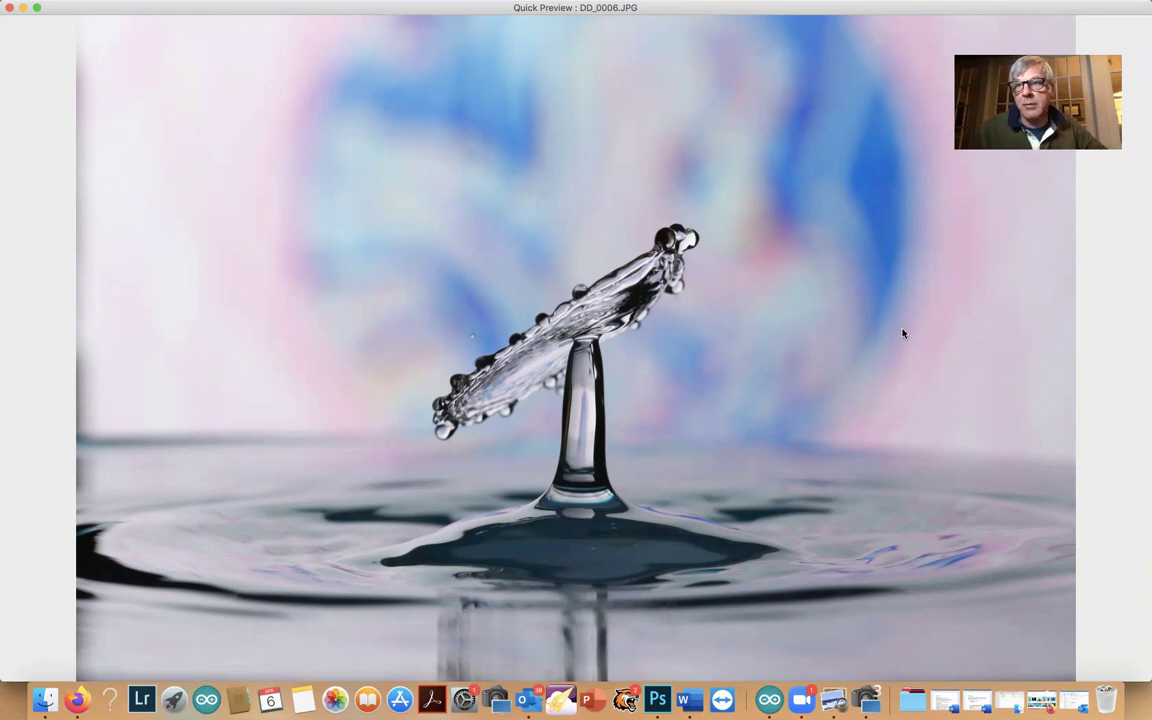
key("Right")
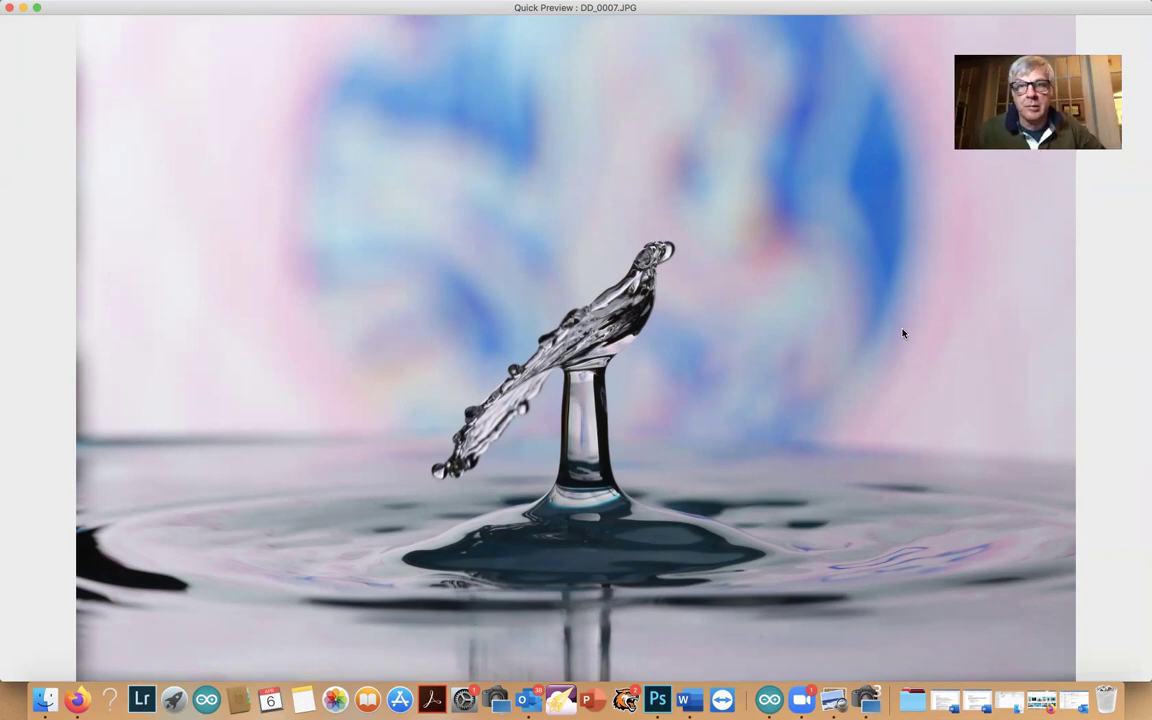
key("Right")
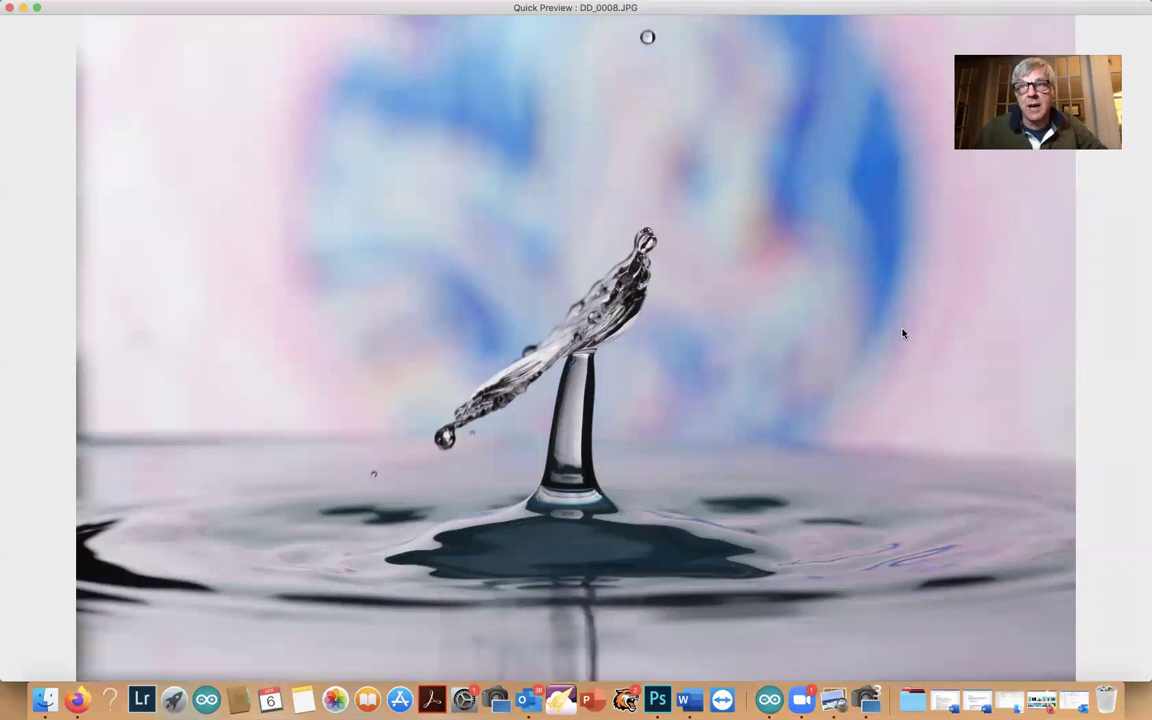
key("Right")
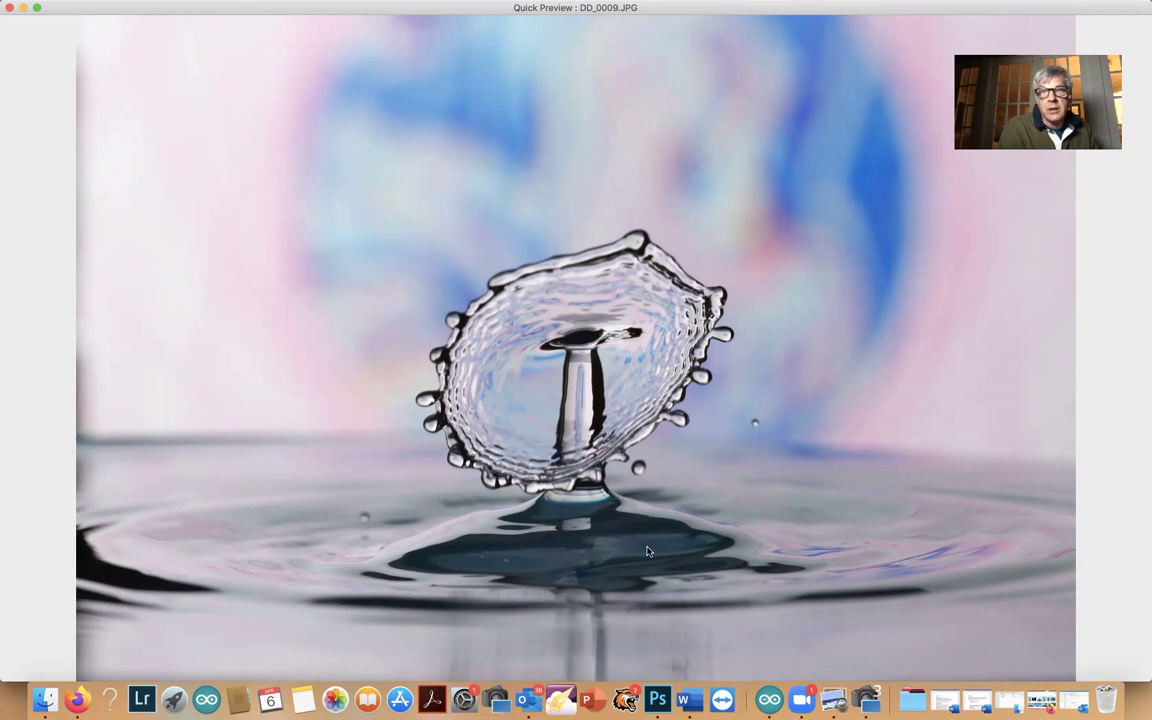
Step: Step through DD_0010.JPG, DD_0011.JPG and DD_0012.JPG in the full-screen preview
key("Right")
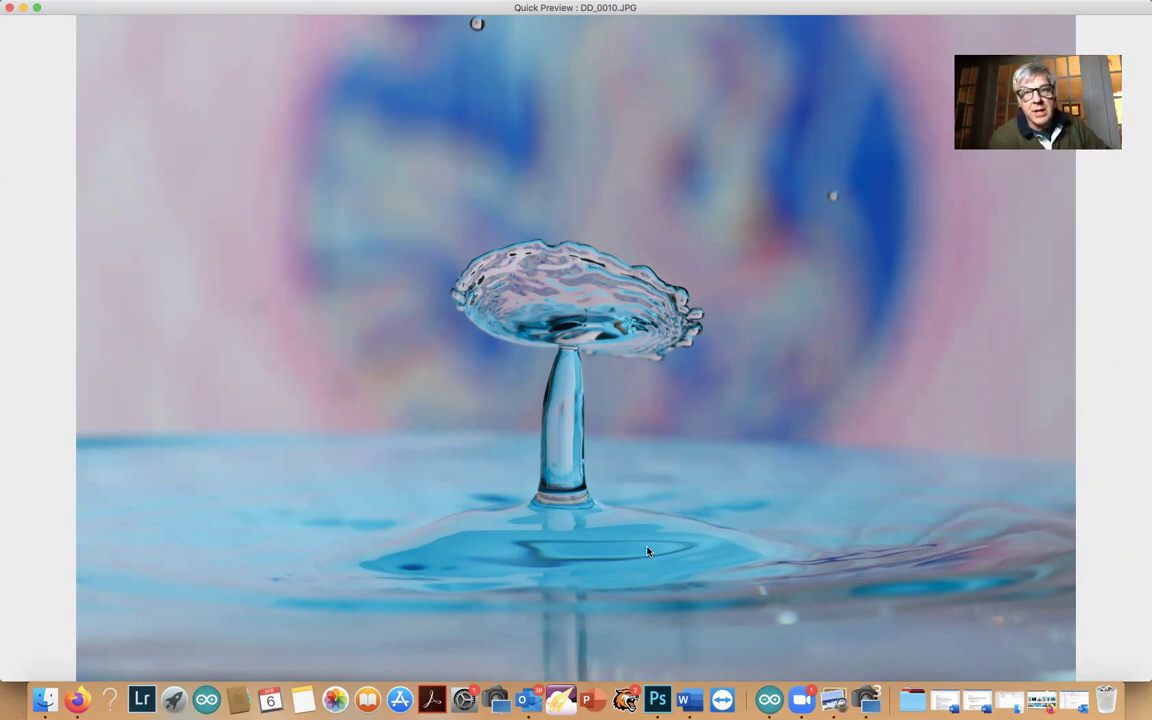
key("Right")
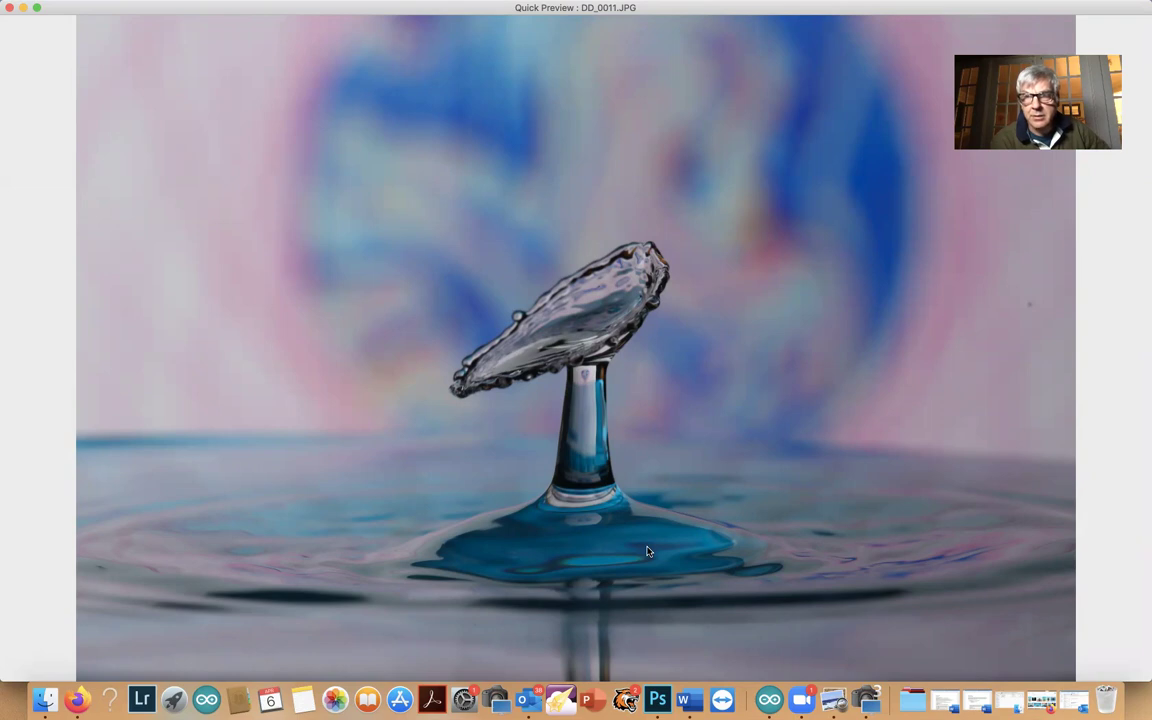
key("Right")
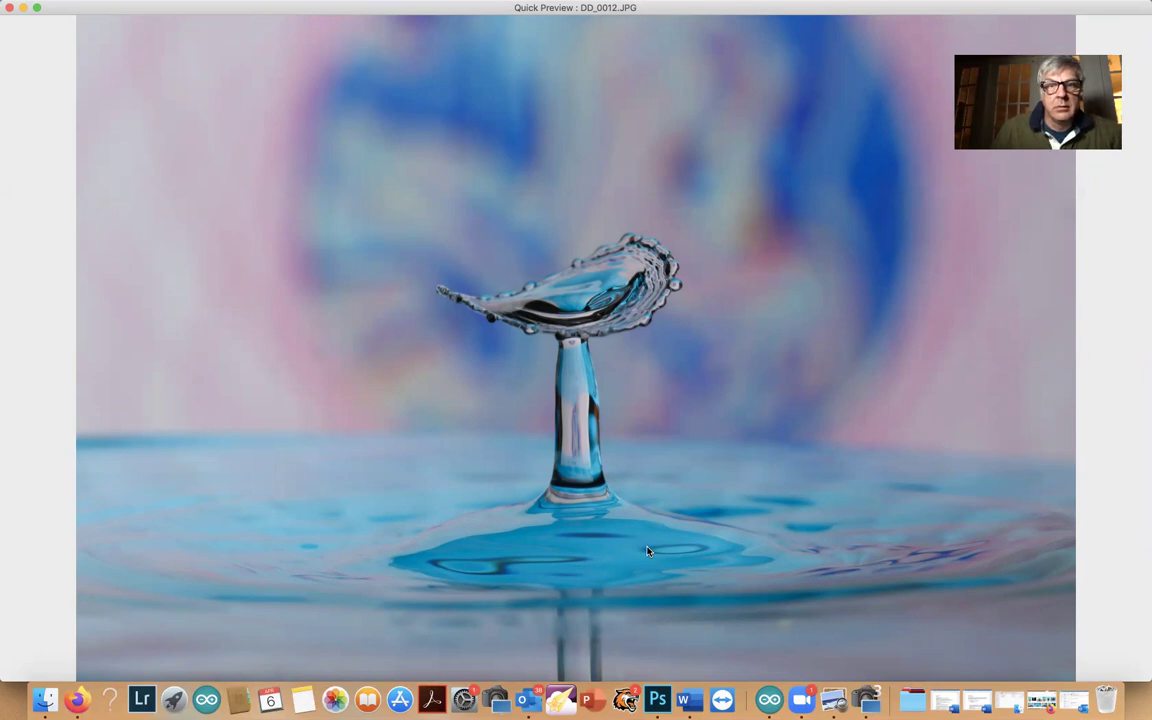
Step: Advance the preview one photo at a time from DD_0013.JPG to DD_0018.JPG
key("Right")
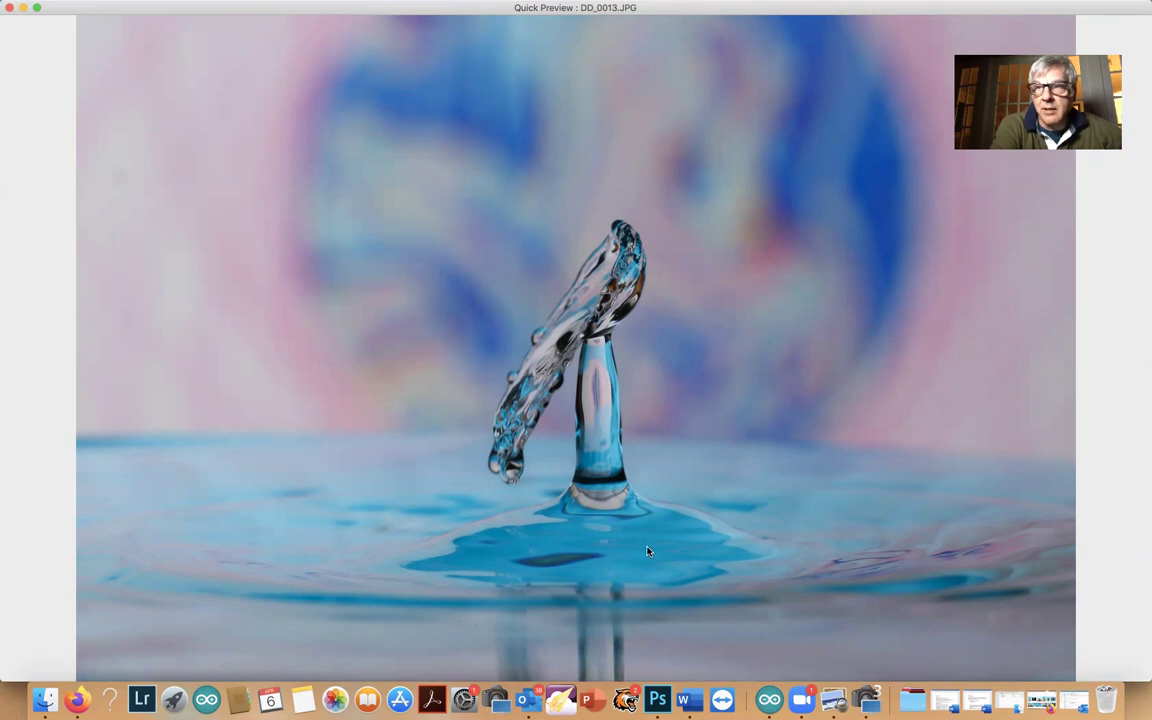
key("Right")
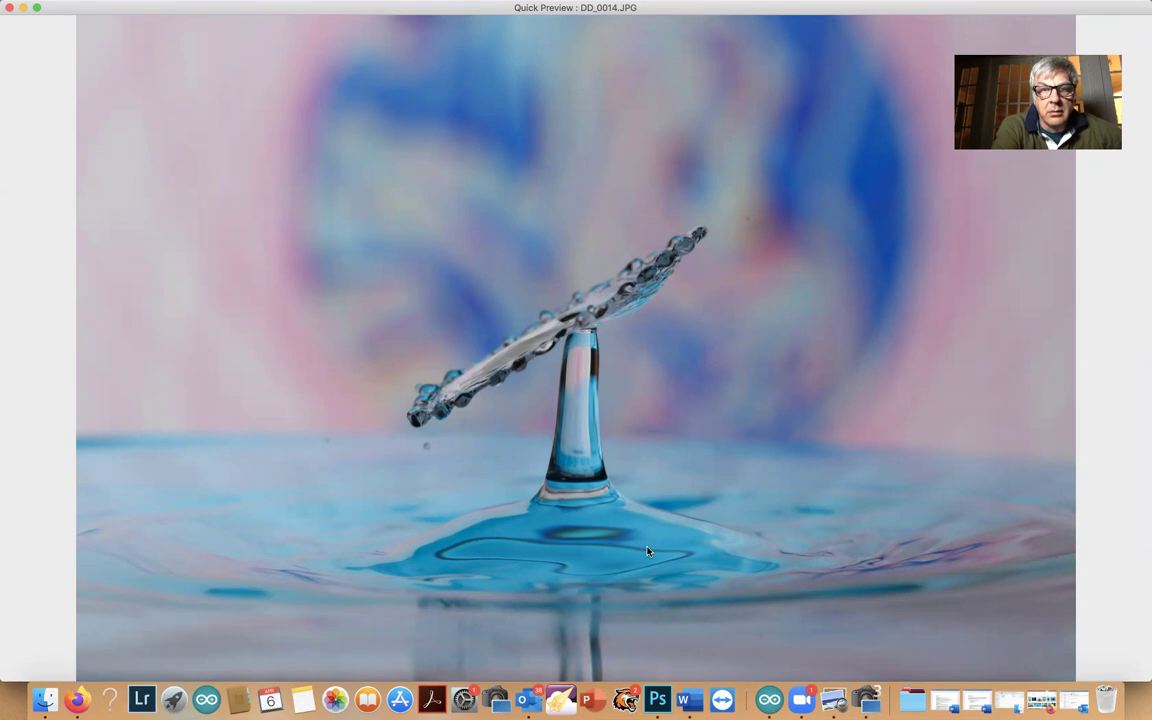
key("Right")
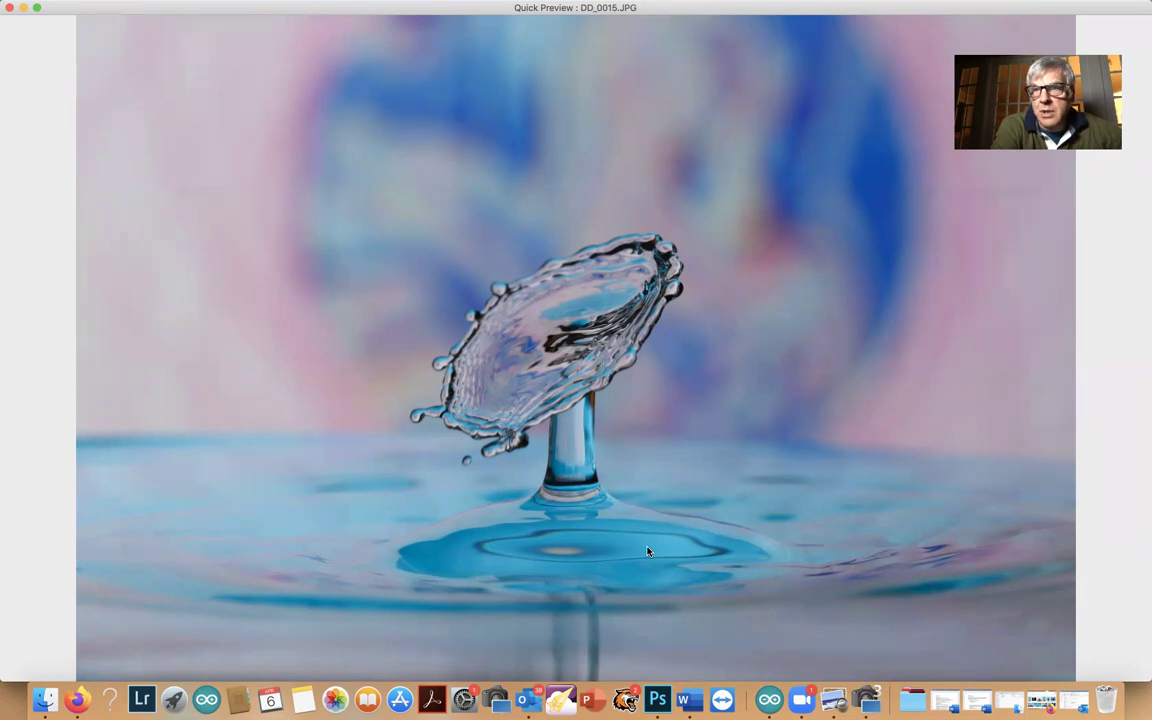
key("Right")
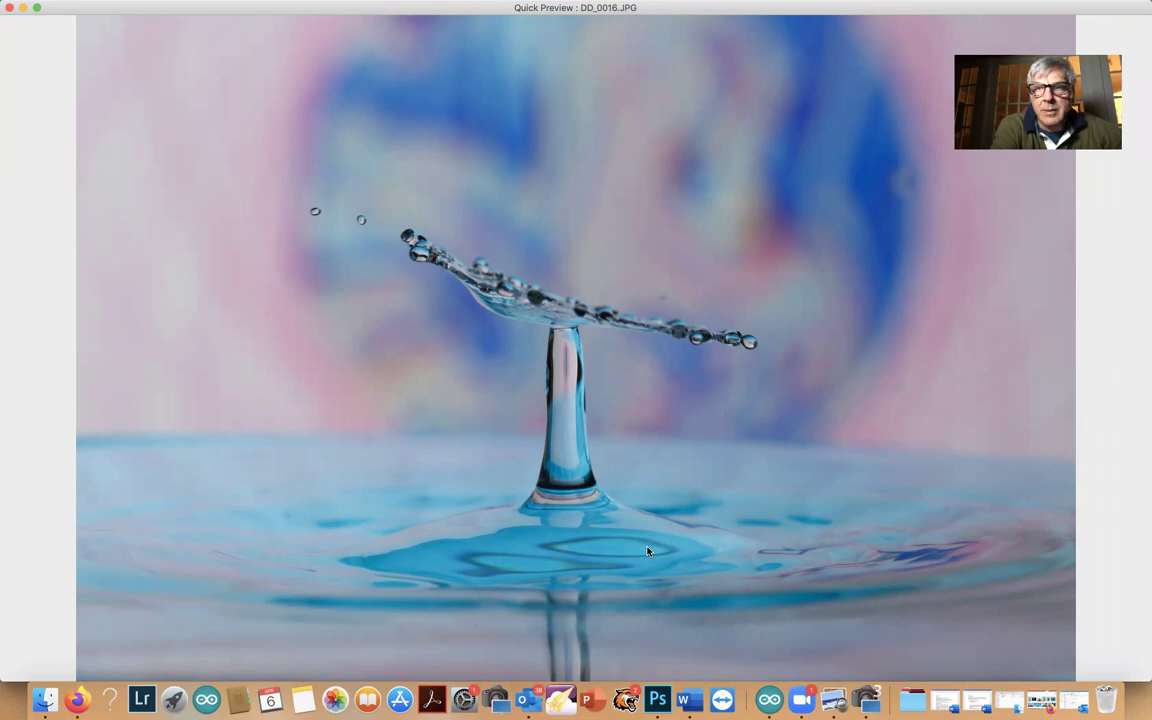
key("Right")
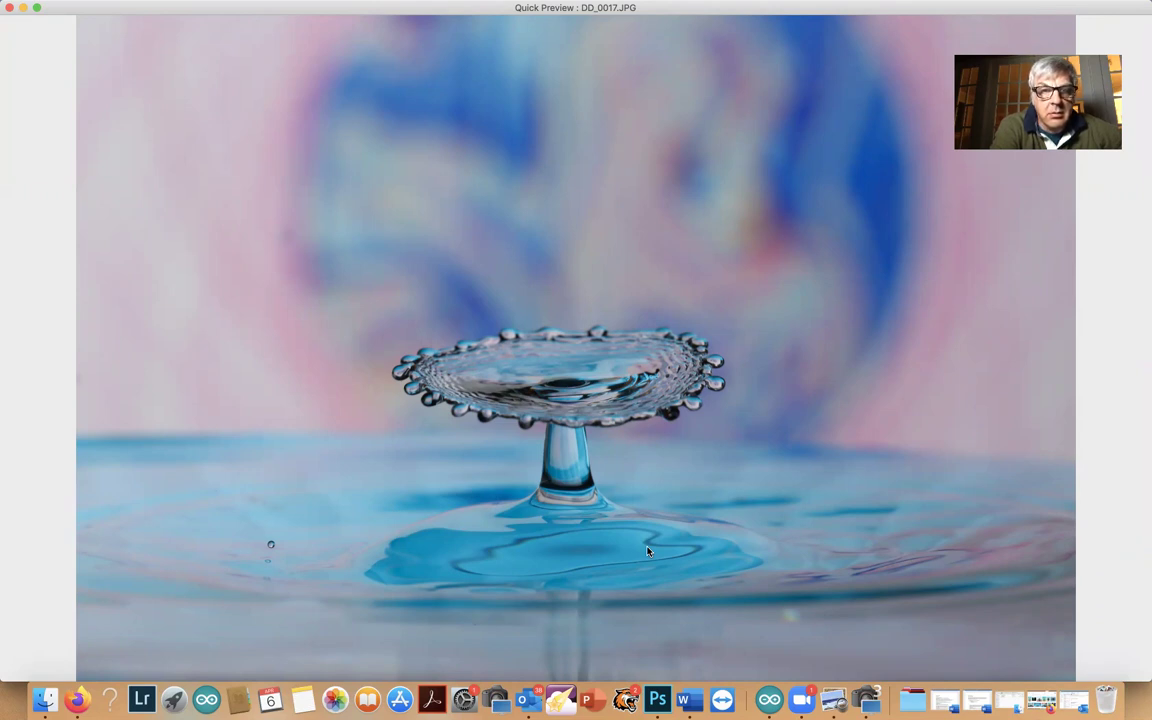
key("Right")
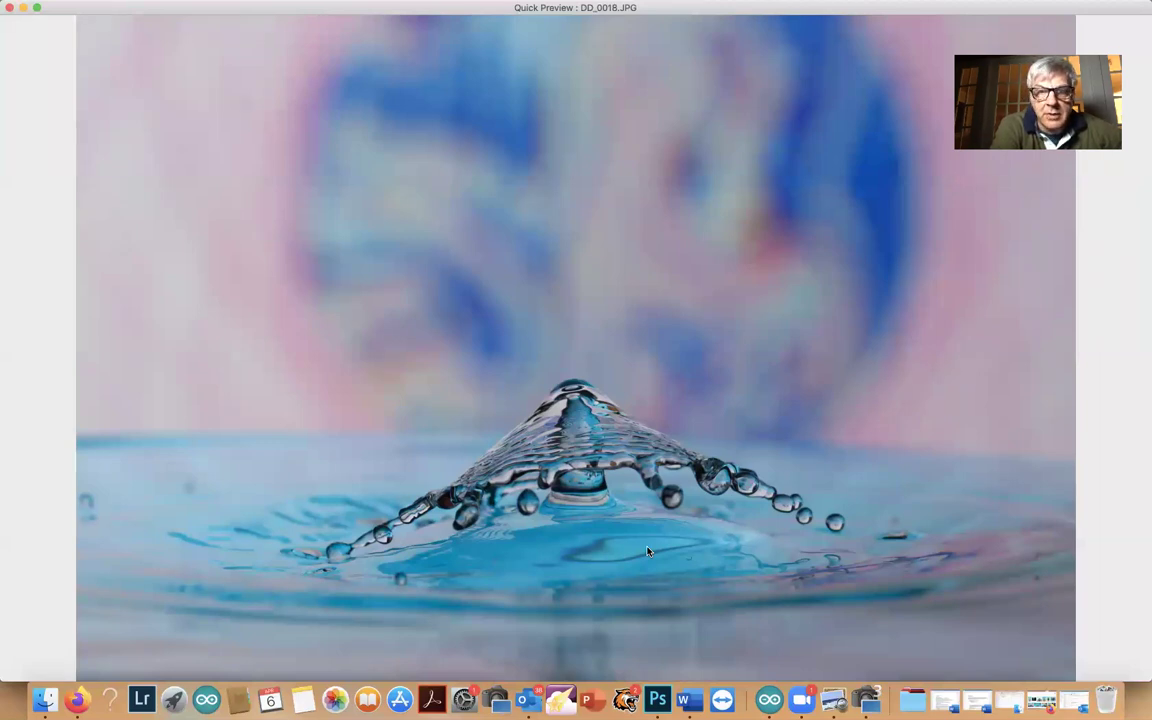
Step: Advance the enlarged preview one photo at a time from DD_0019.JPG to DD_0024.JPG
key("Right")
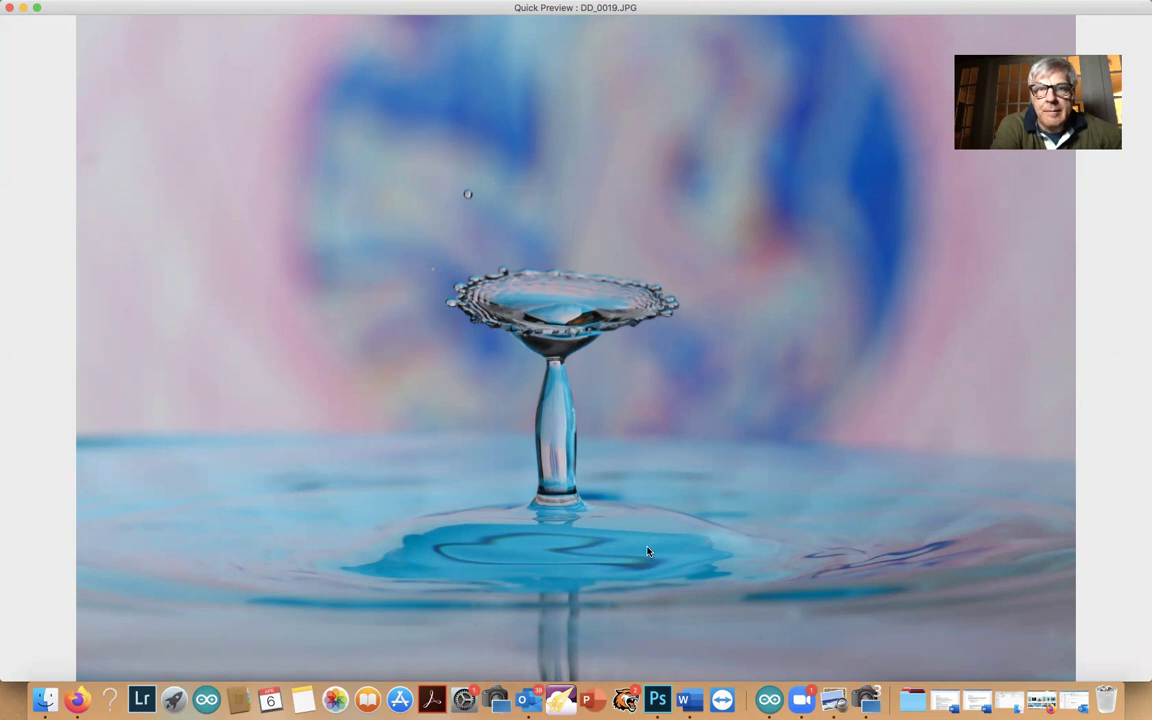
key("Right")
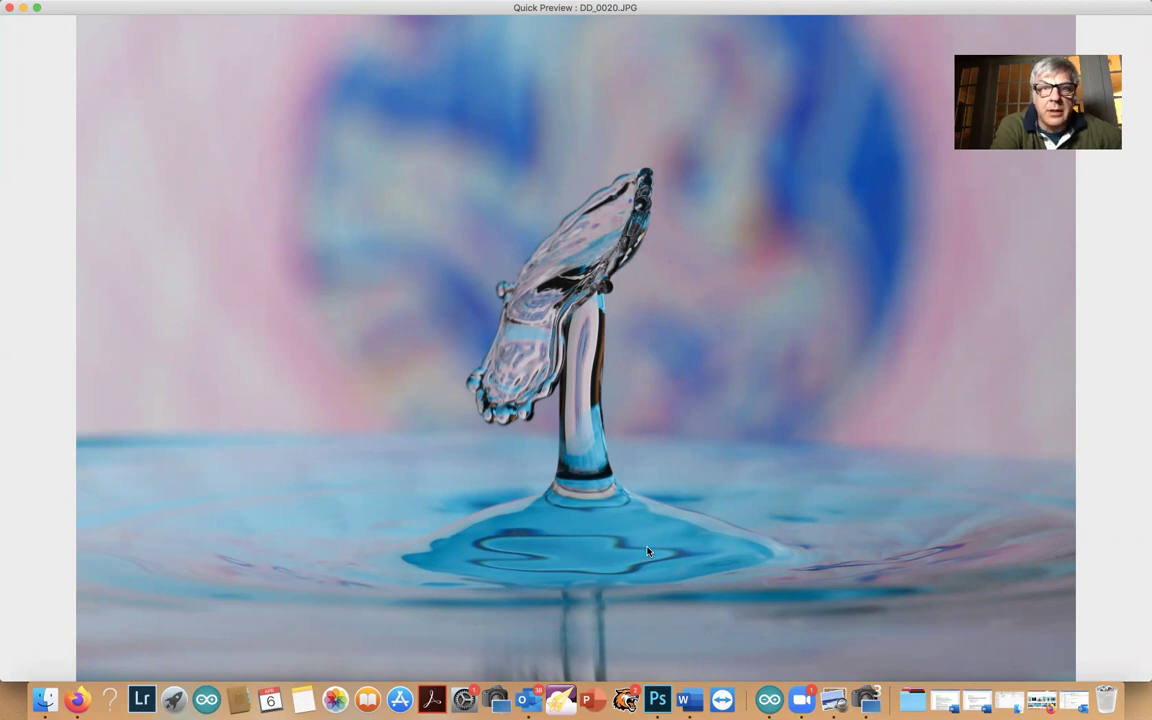
key("Right")
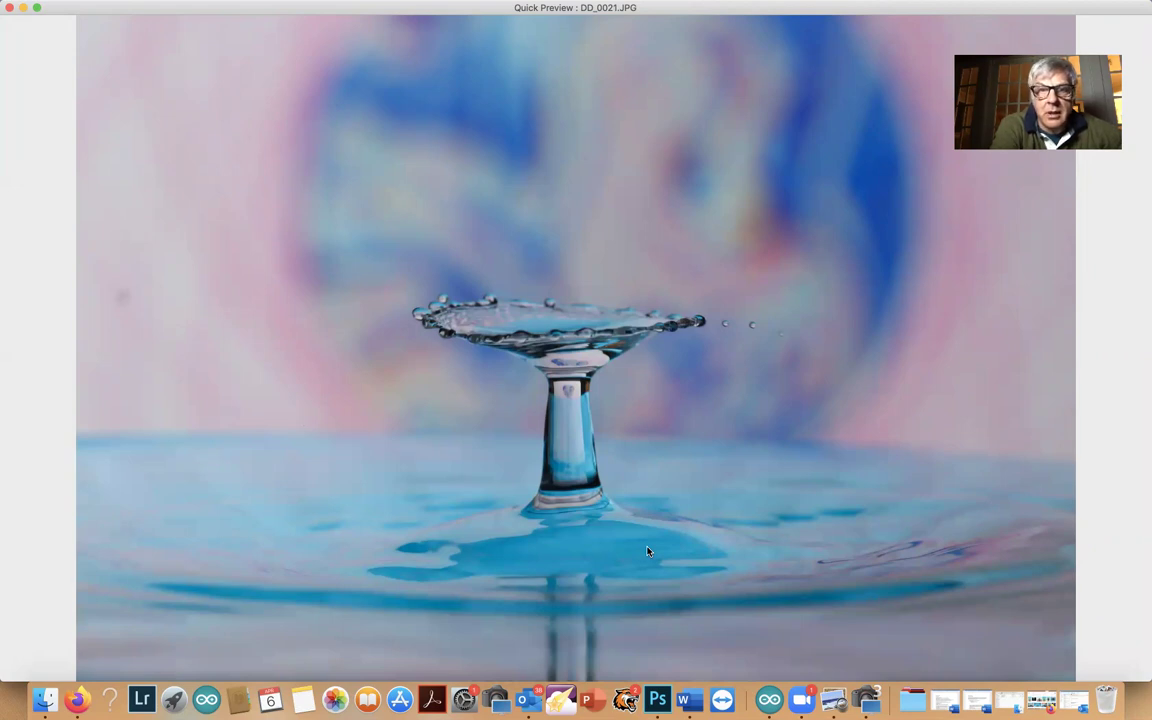
key("Right")
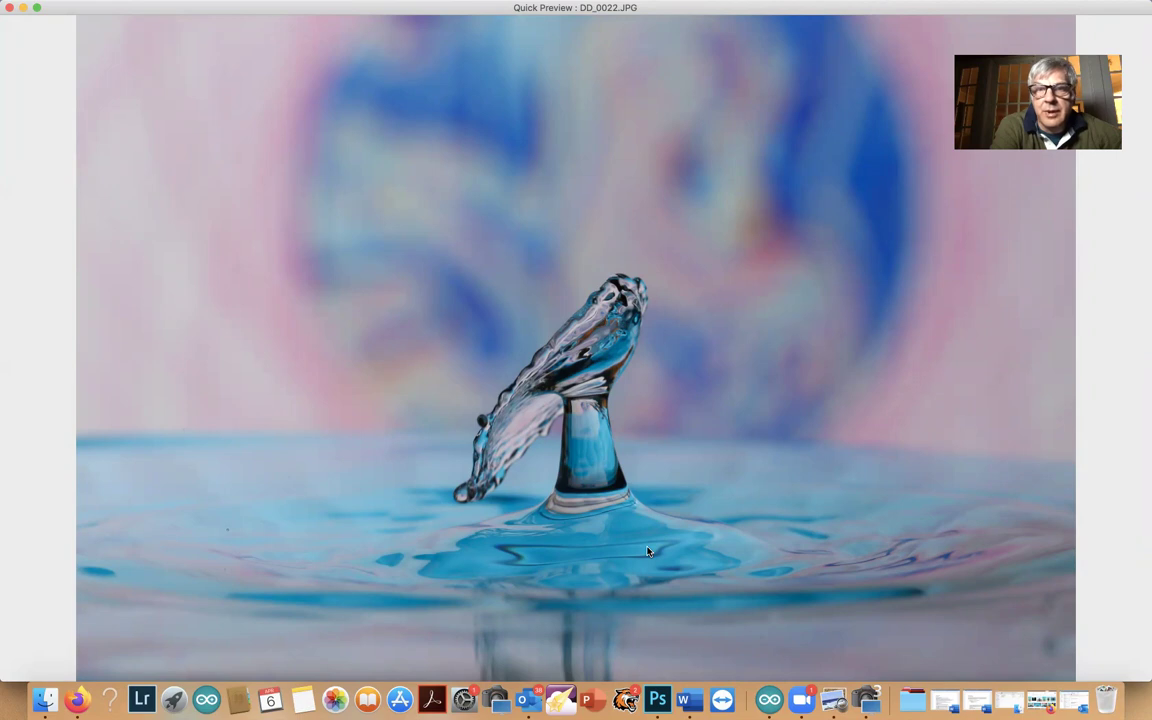
key("Right")
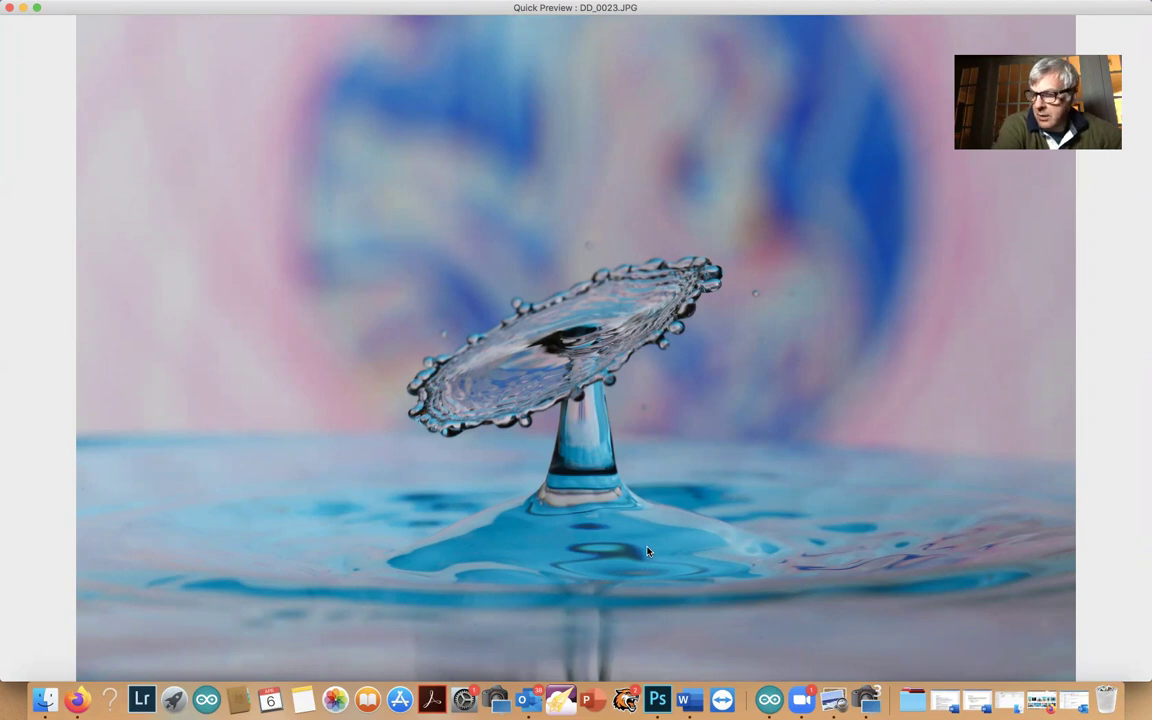
key("Right")
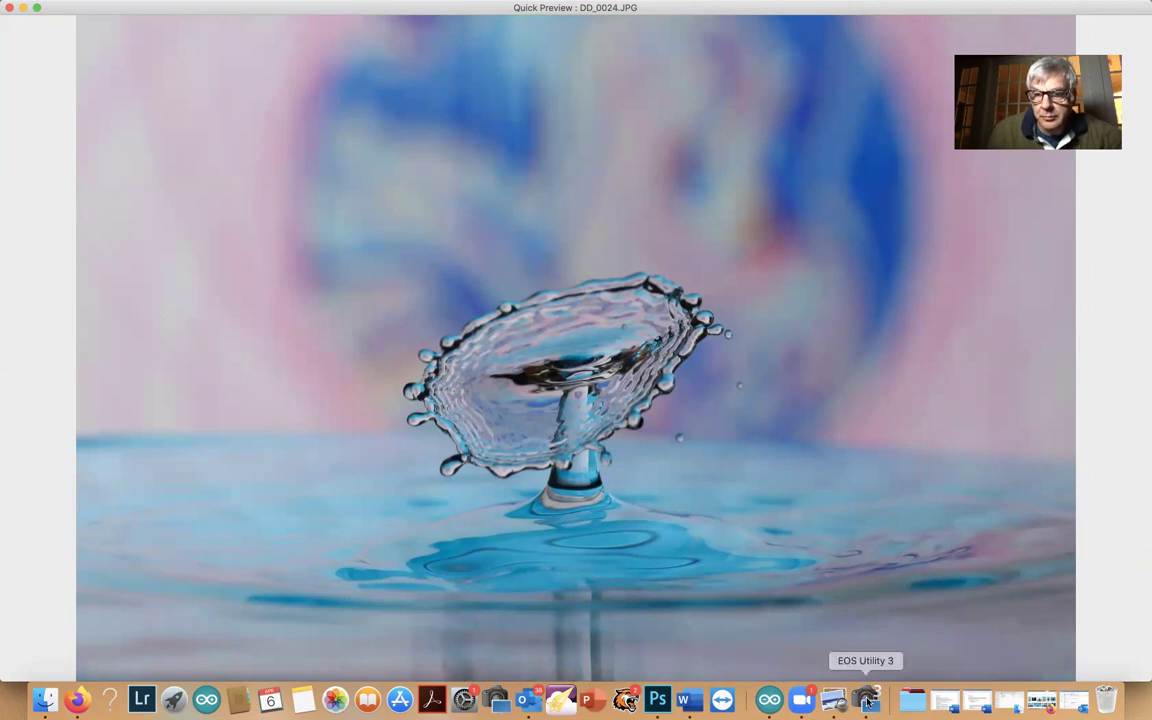
Step: Exit full screen, move the camera control panel lower, and quit EOS Utility
left_click(36, 7)
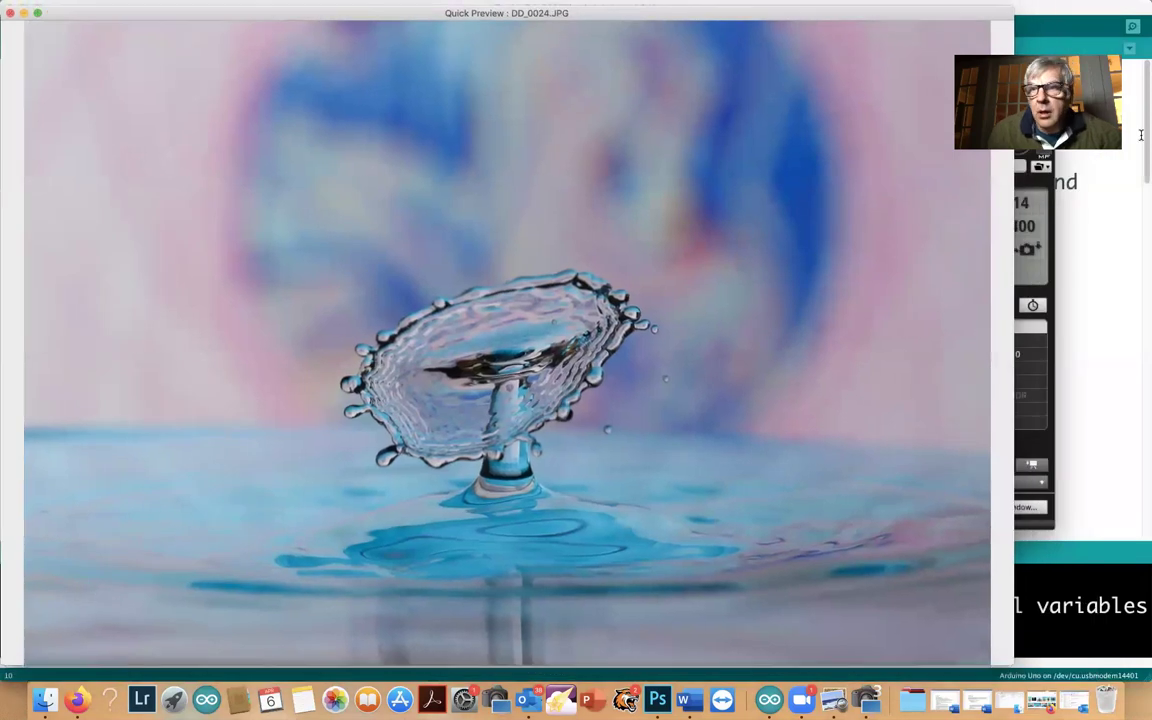
left_click(1037, 265)
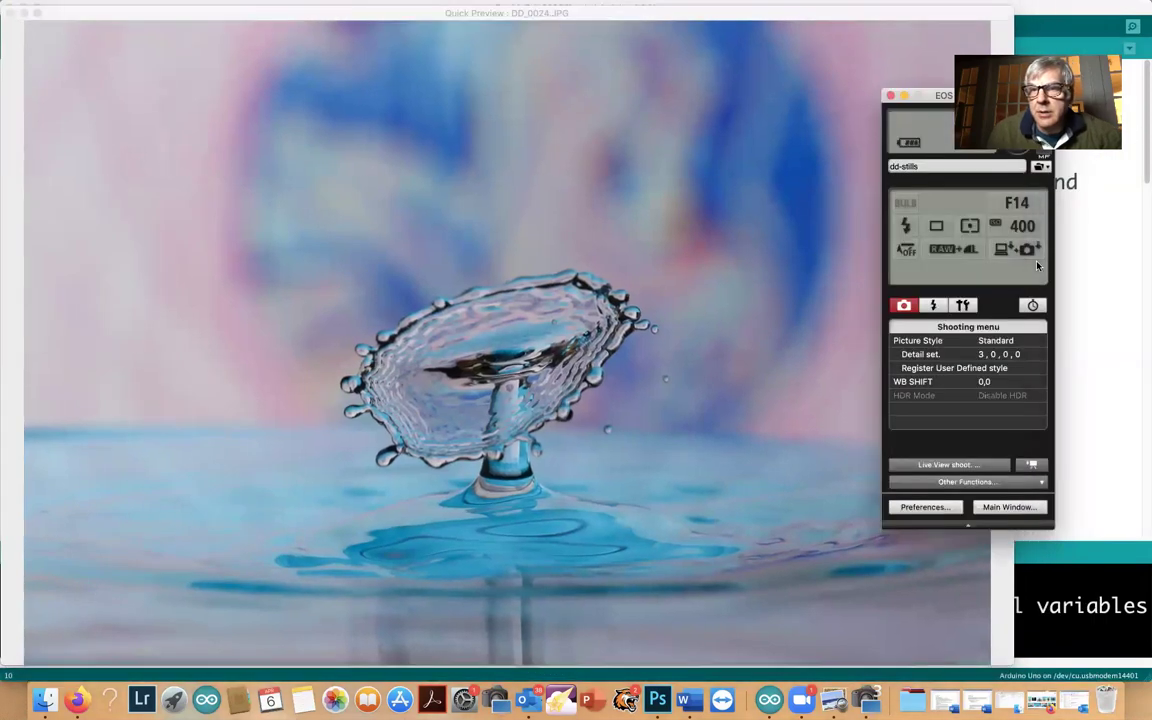
left_click_drag(930, 113, 963, 178)
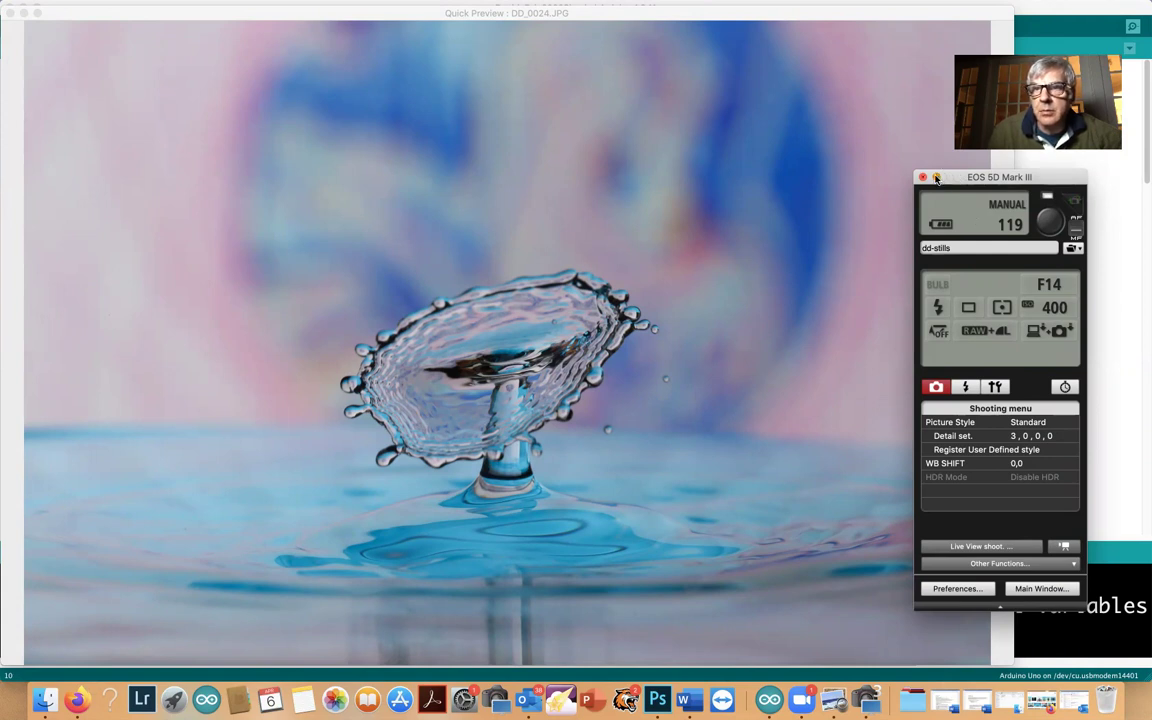
key("super+q")
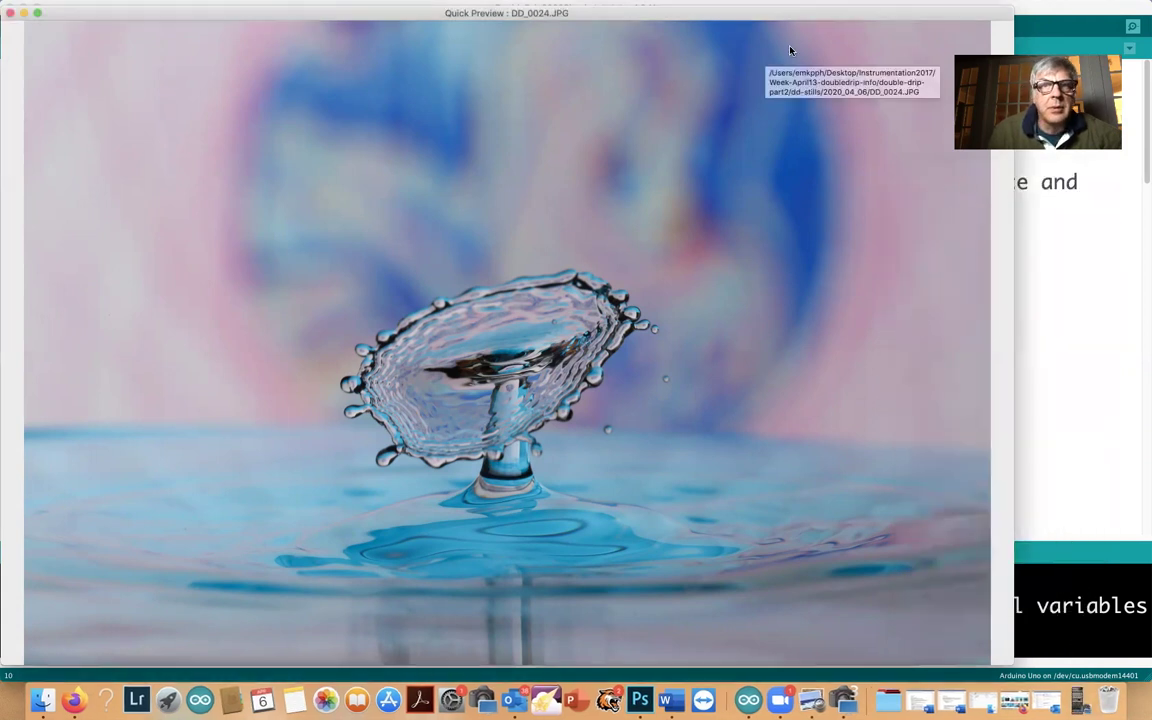
Step: Step through the newest shots in Quick Preview, DD_0031 to DD_0039.JPG
mouse_move(898, 7)
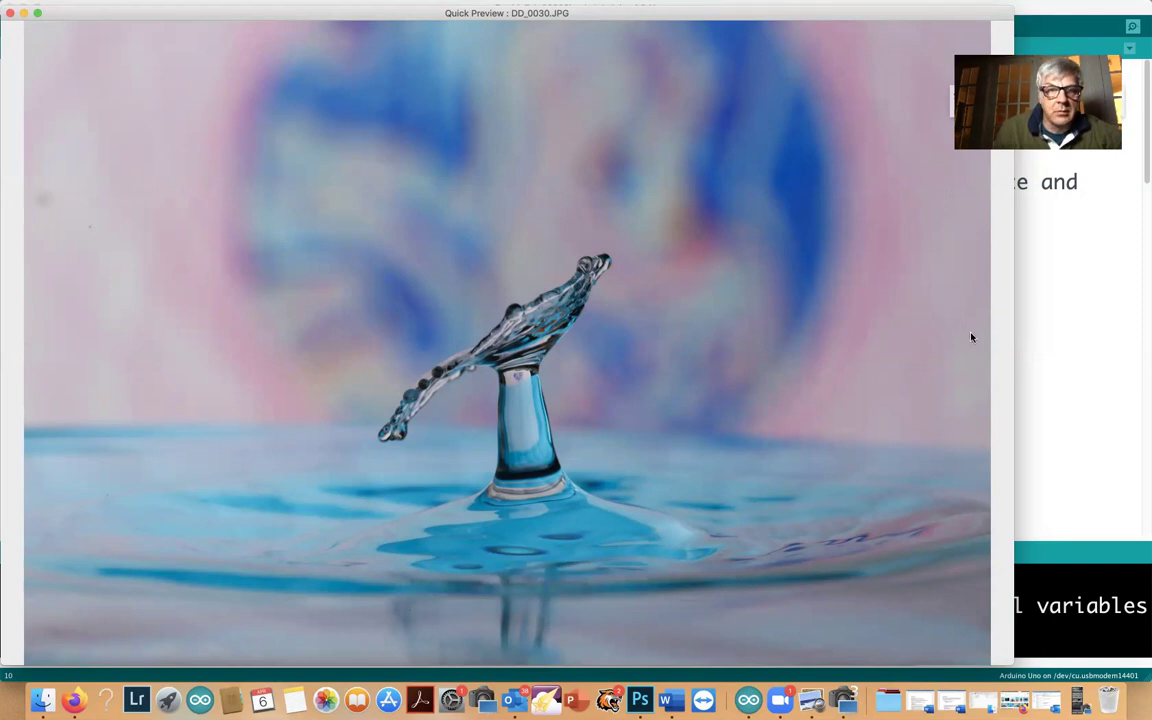
key("Right")
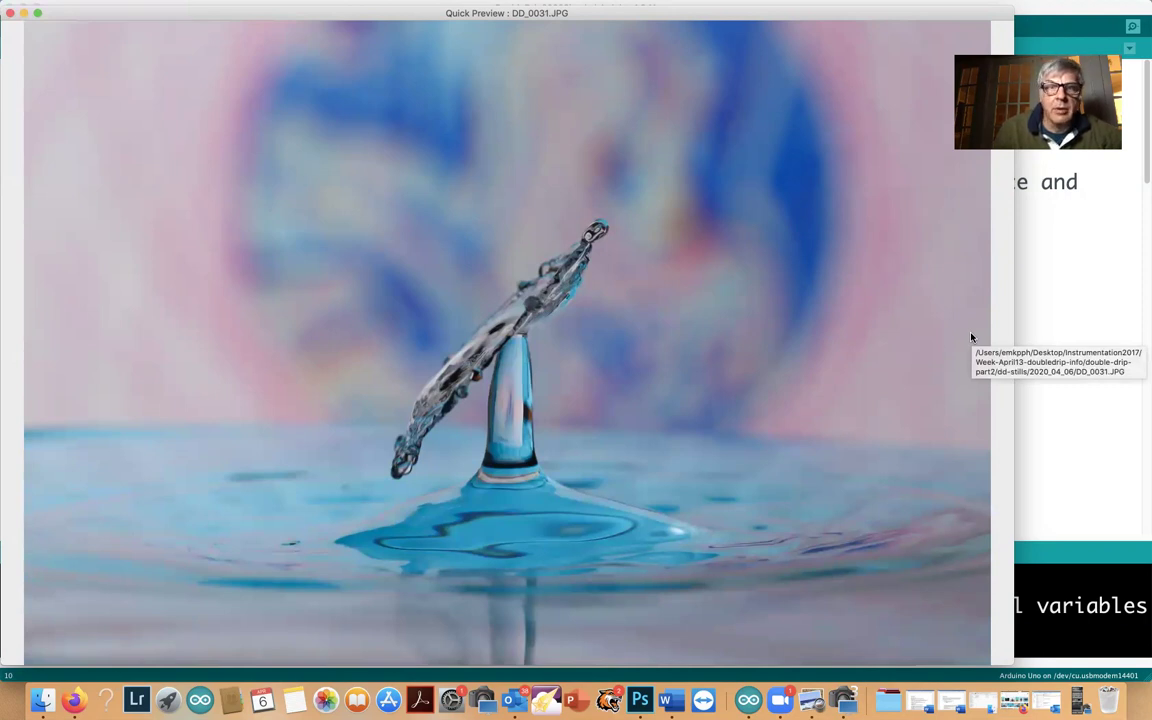
key("Right")
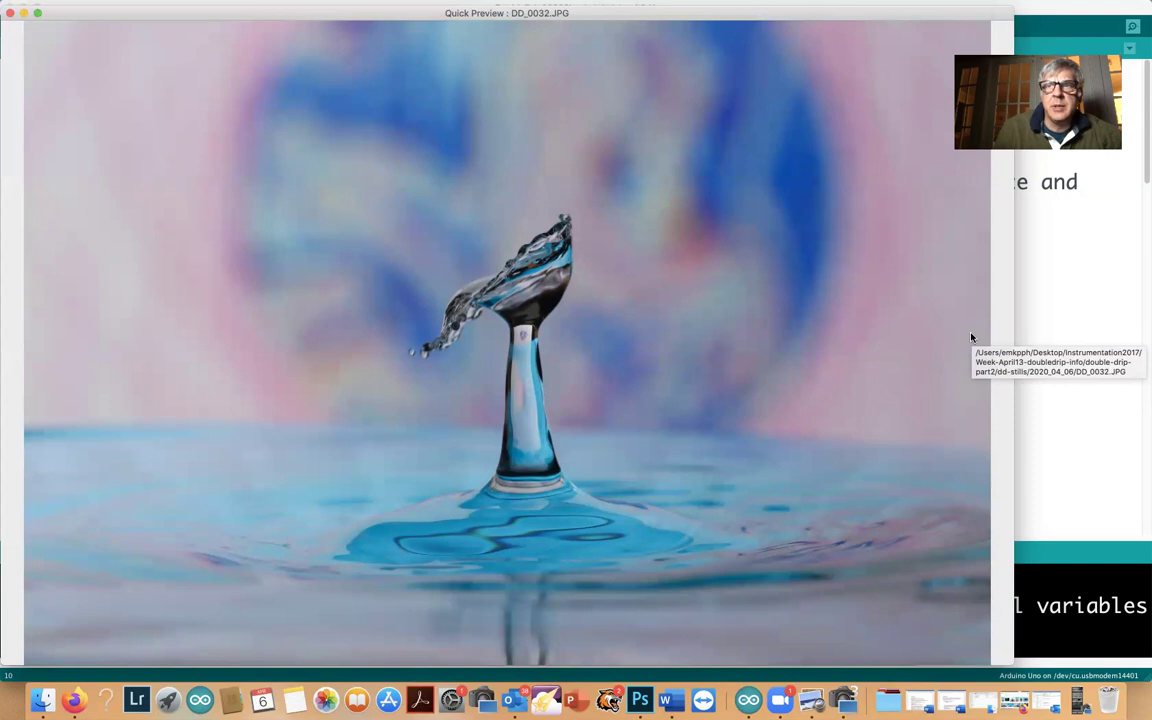
key("Right")
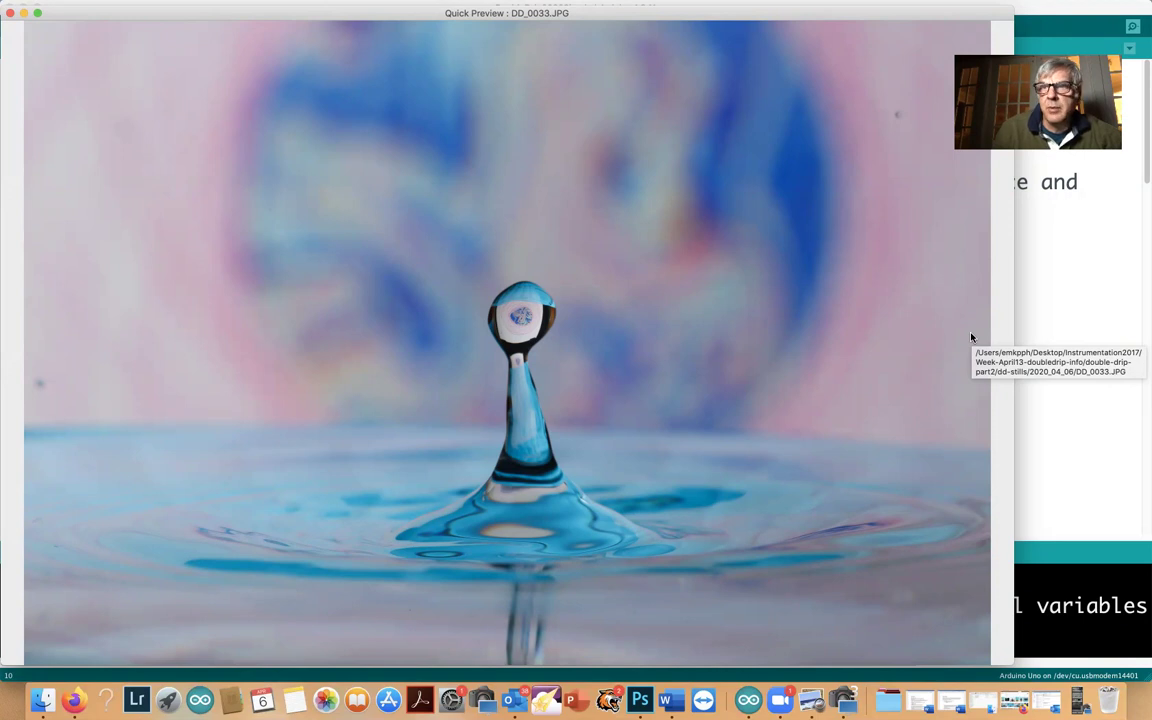
key("Right")
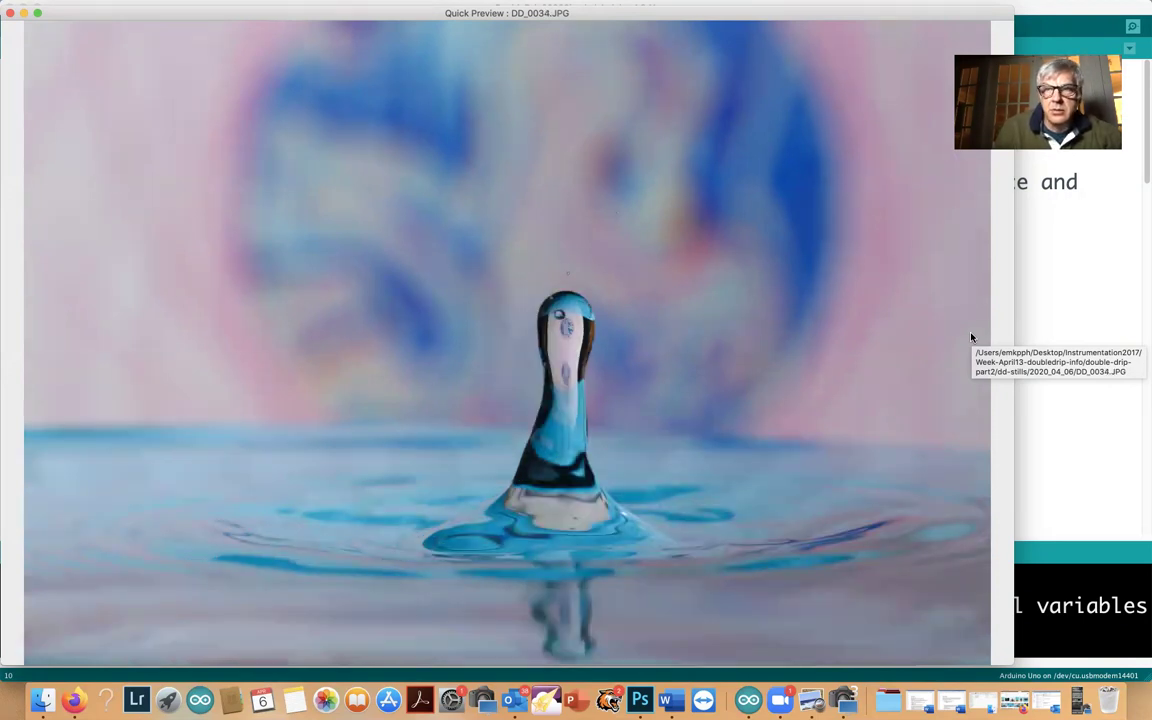
key("Right")
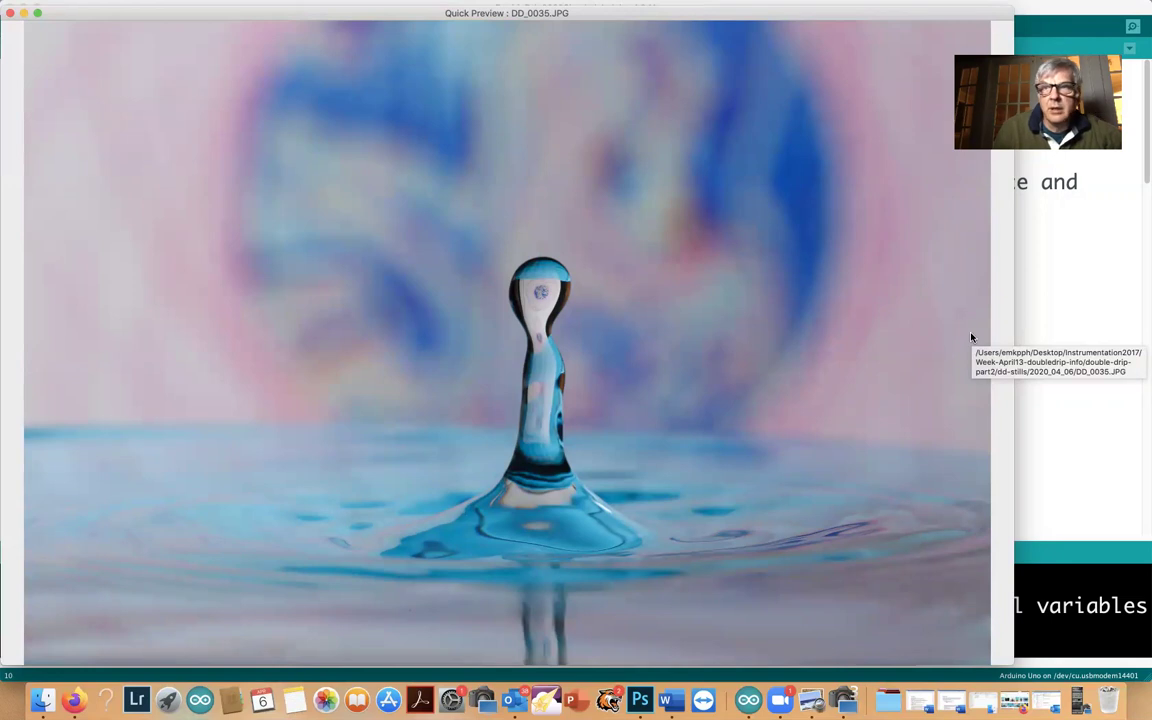
key("Right")
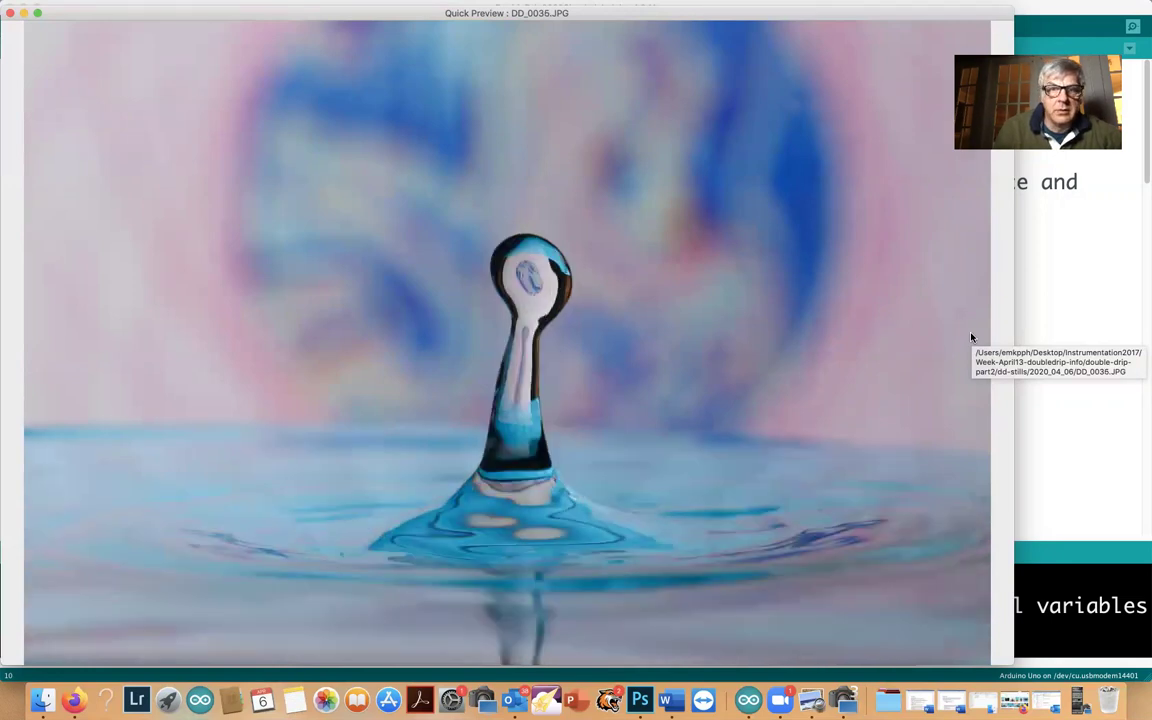
key("Right")
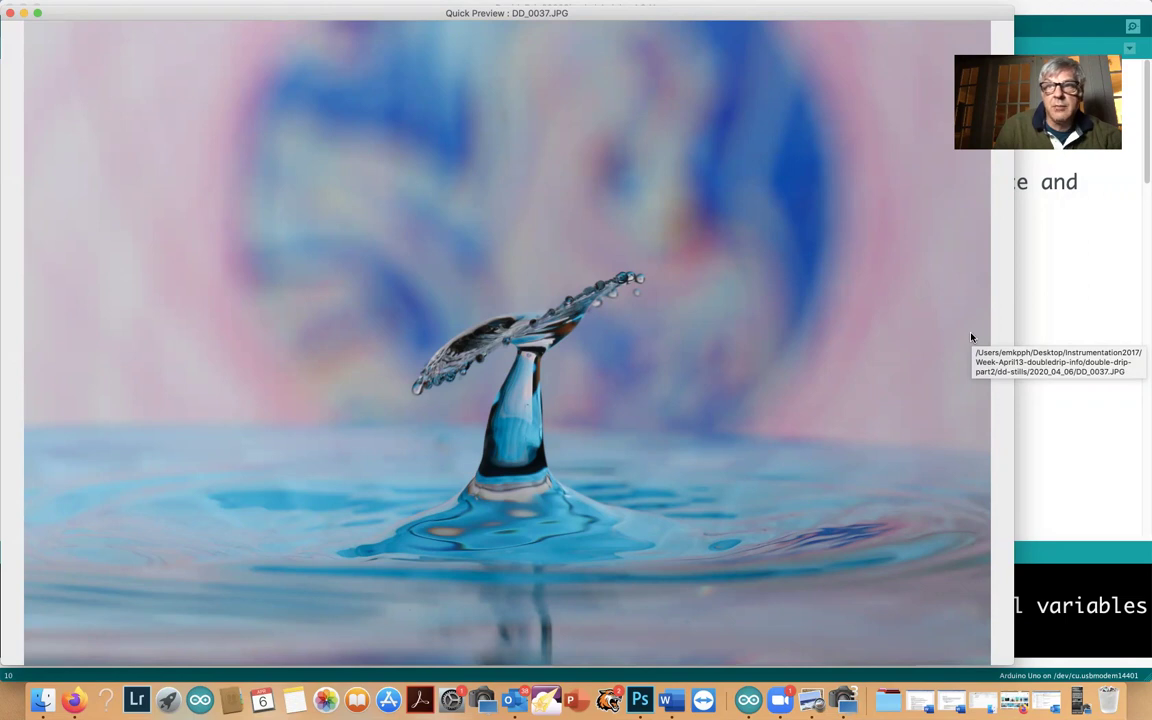
key("Right")
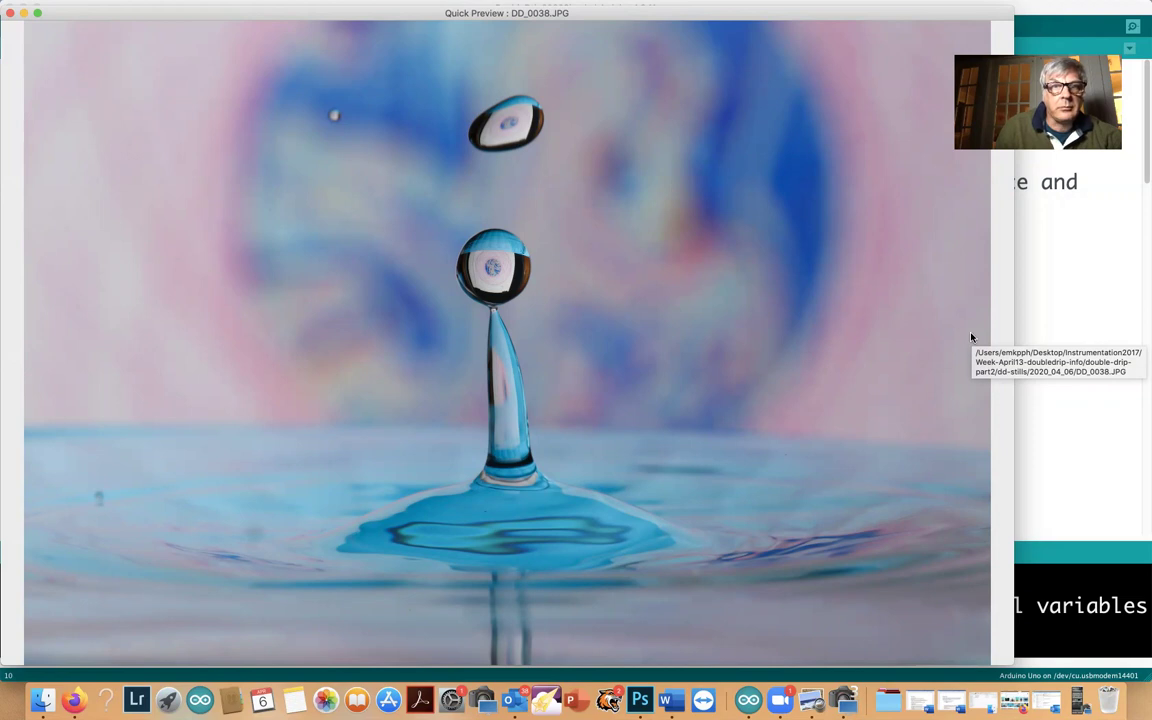
key("Right")
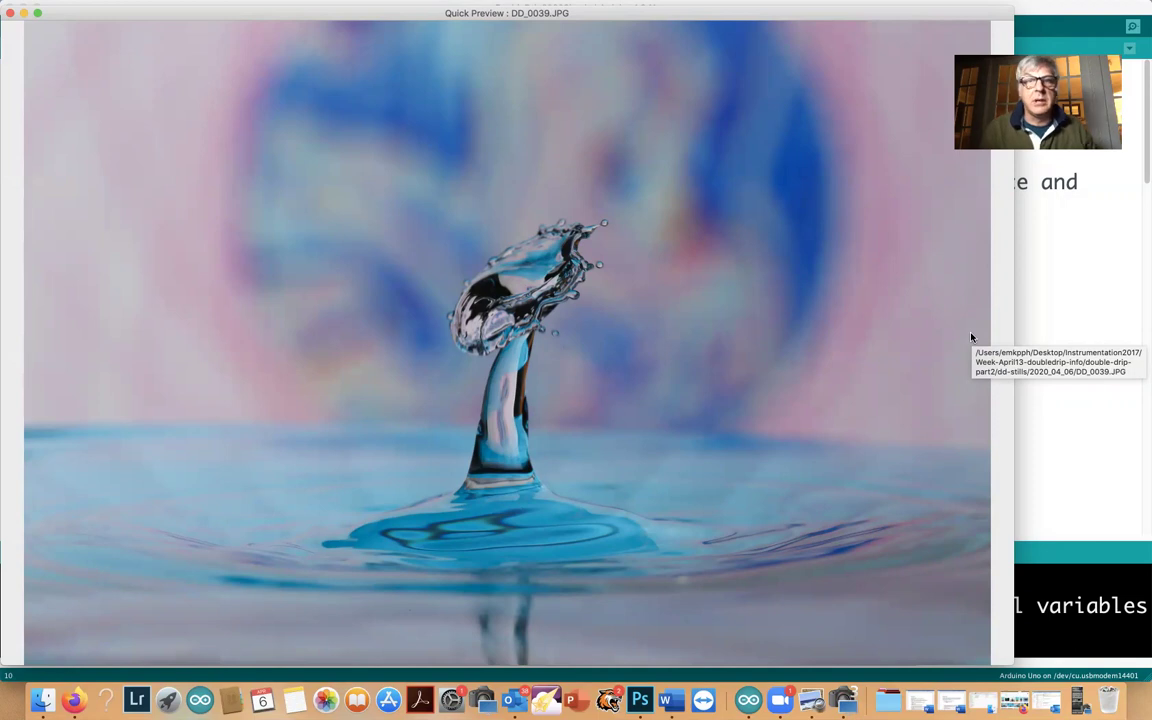
Step: Change DoubleDripValveDelay from 55 to 50 and upload the sketch to the Arduino Uno
left_click(1082, 455)
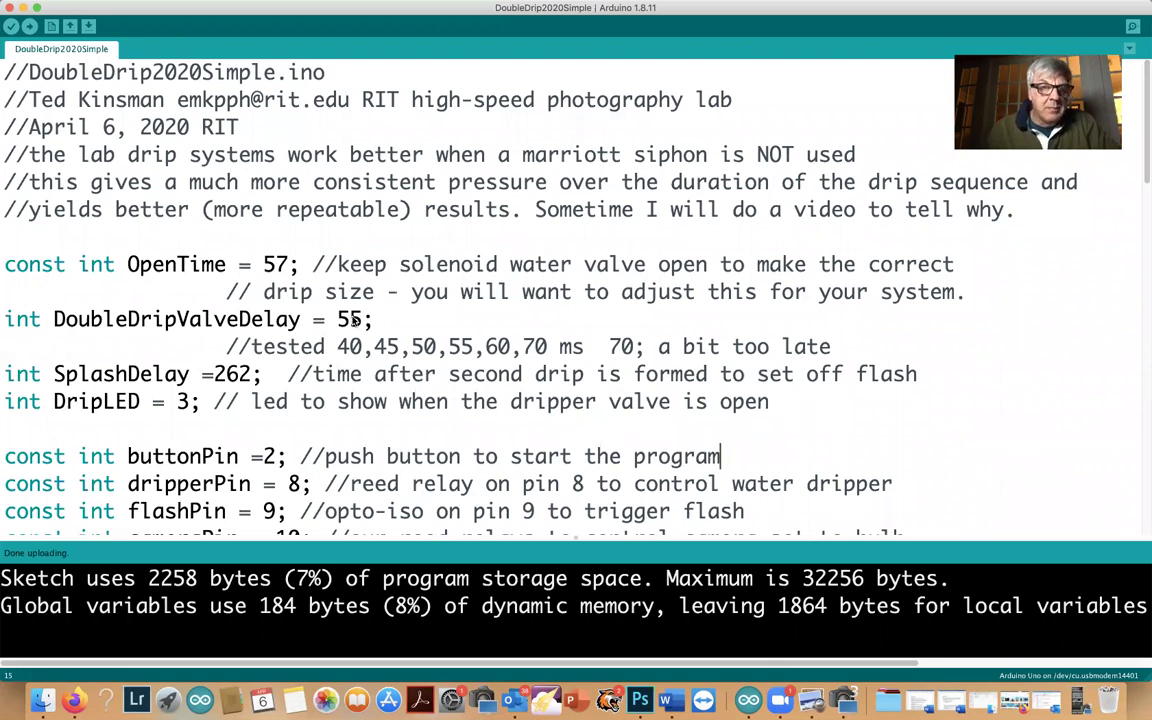
left_click_drag(347, 319, 360, 319)
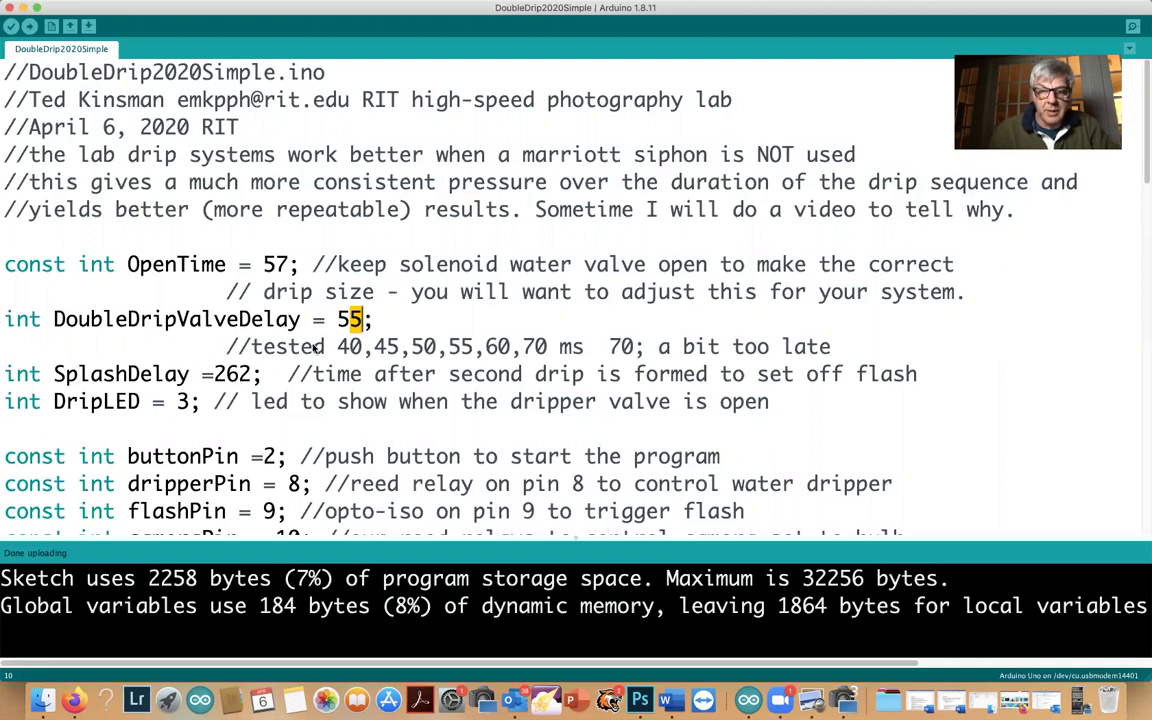
type("0")
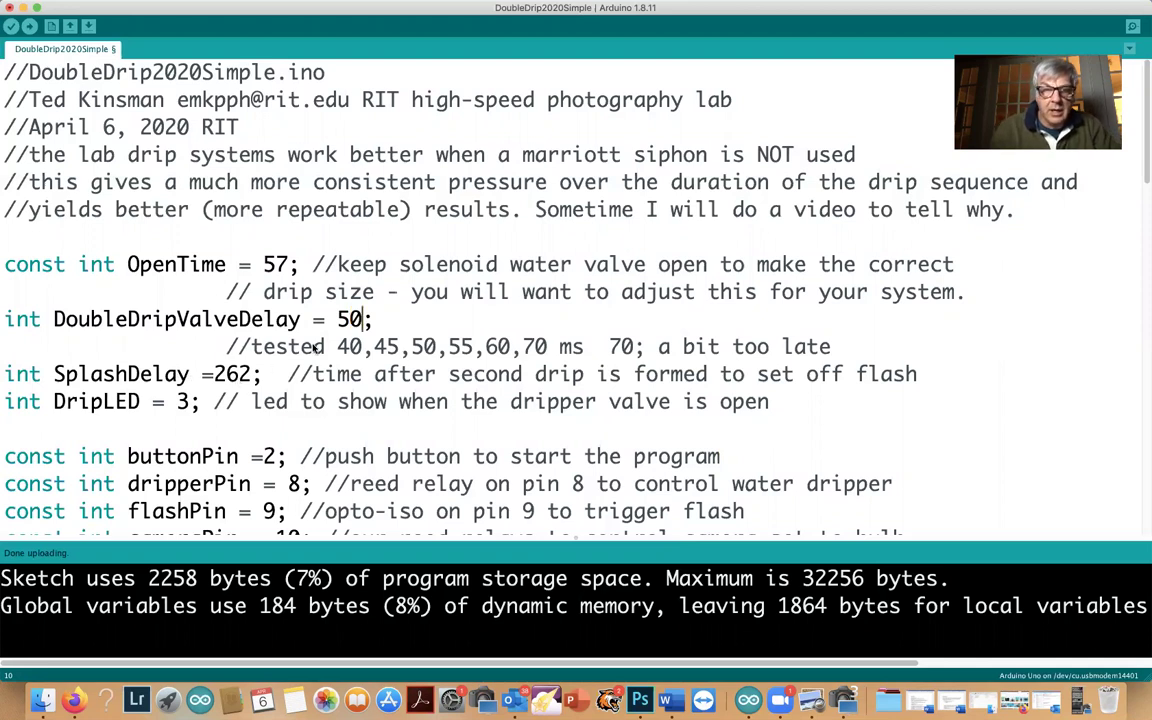
left_click(31, 27)
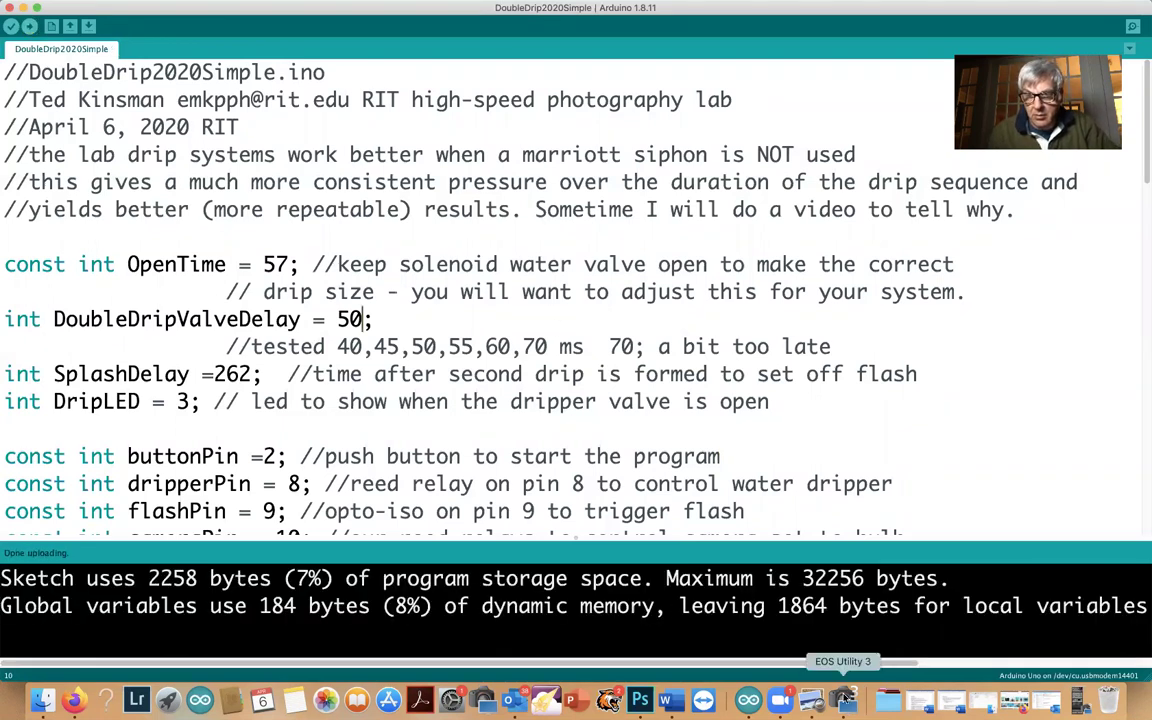
Step: Bring Quick Preview forward, minimize the remote window, and review DD_0043 through DD_0048
left_click(847, 699)
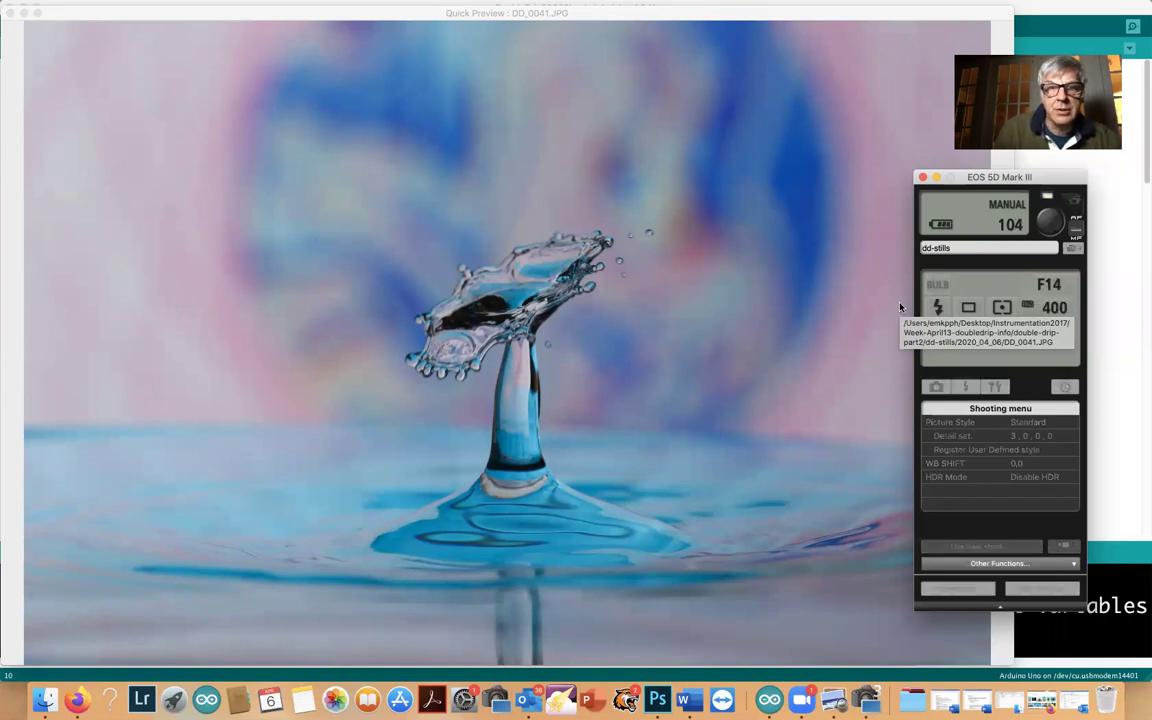
left_click(937, 178)
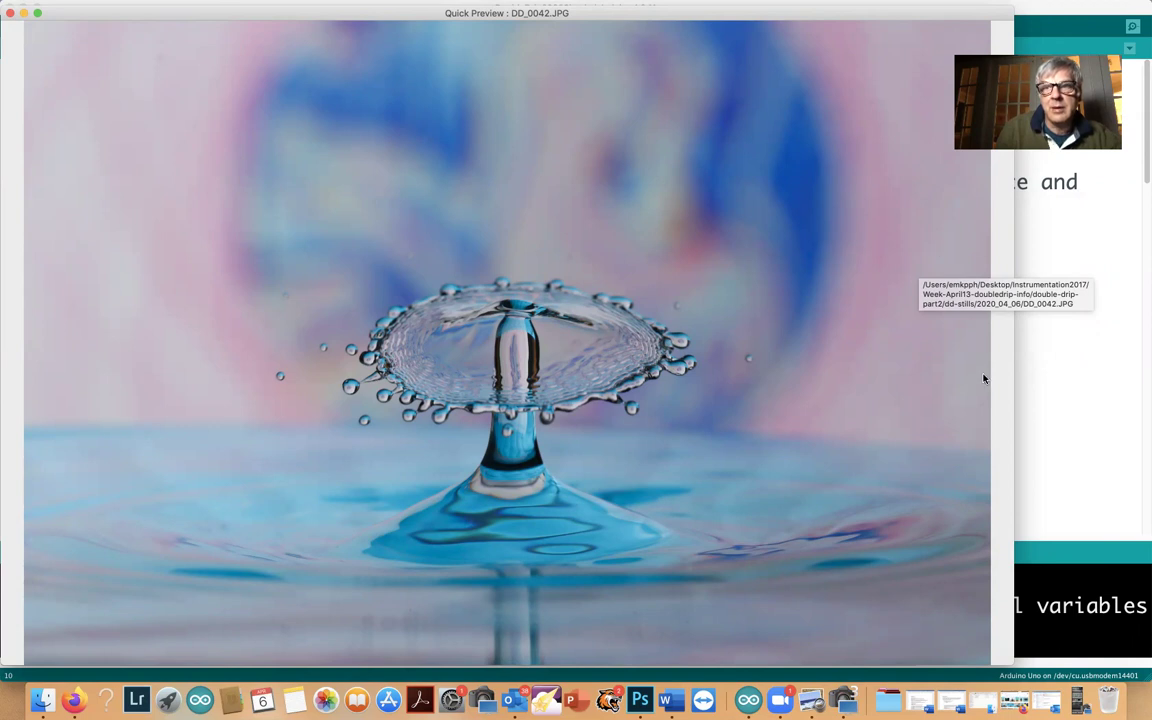
key("Right")
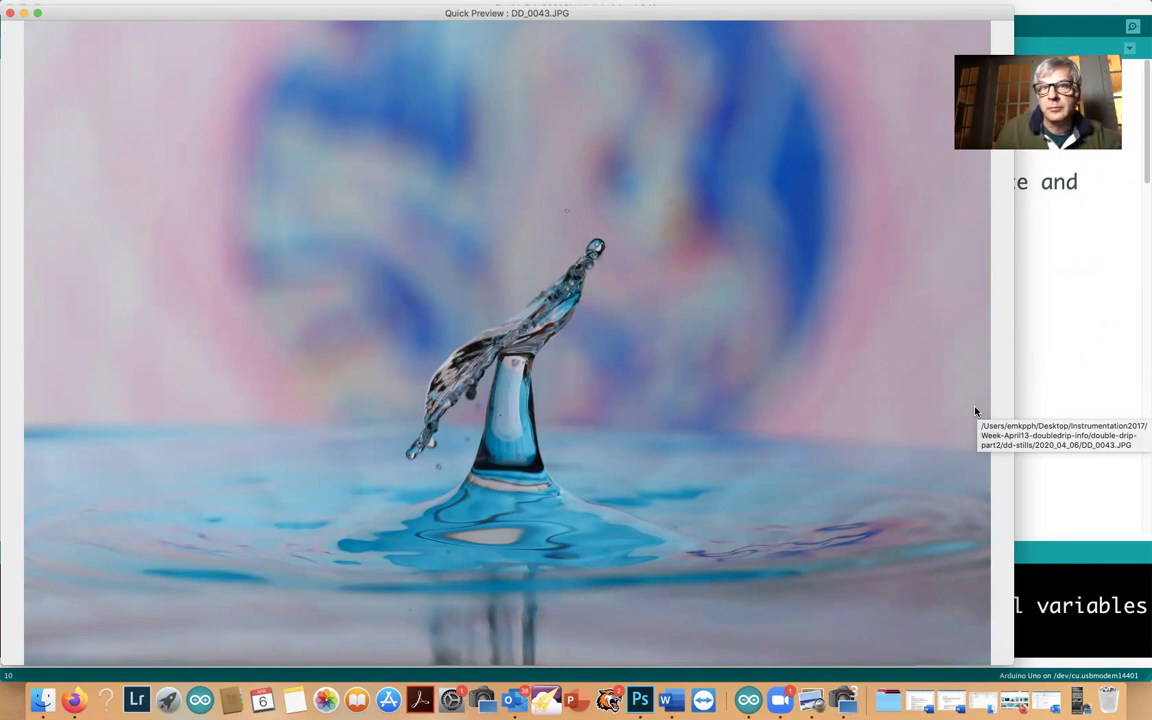
key("Right")
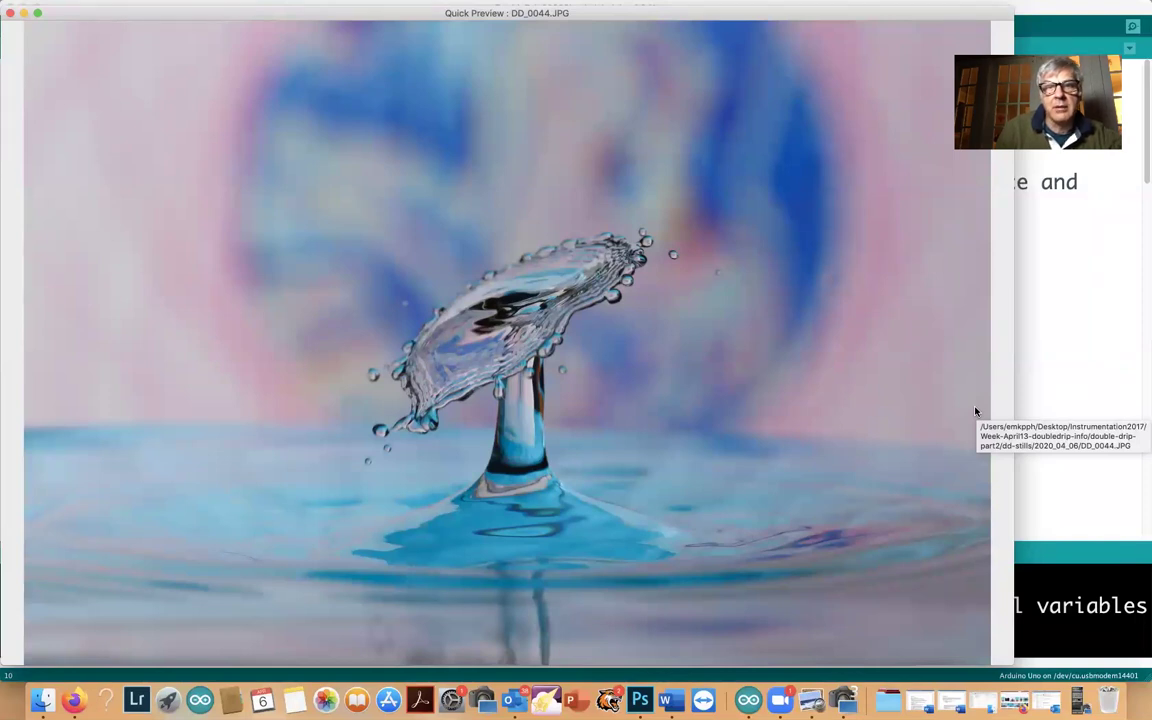
key("Right")
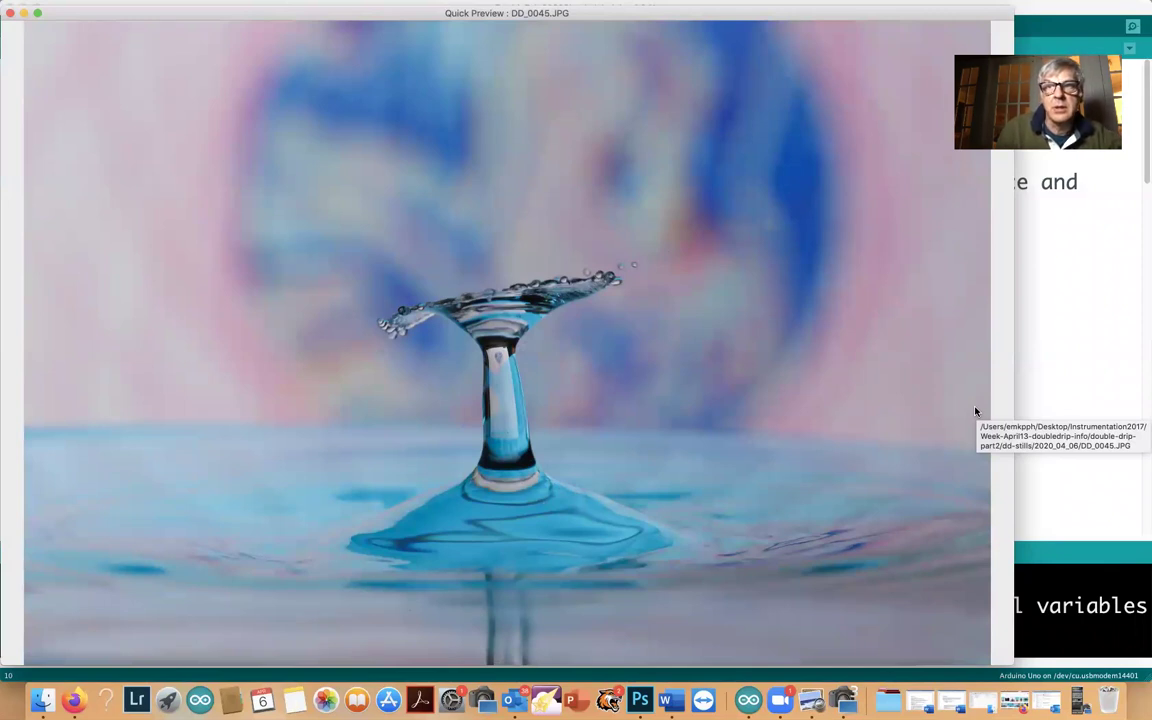
key("Right")
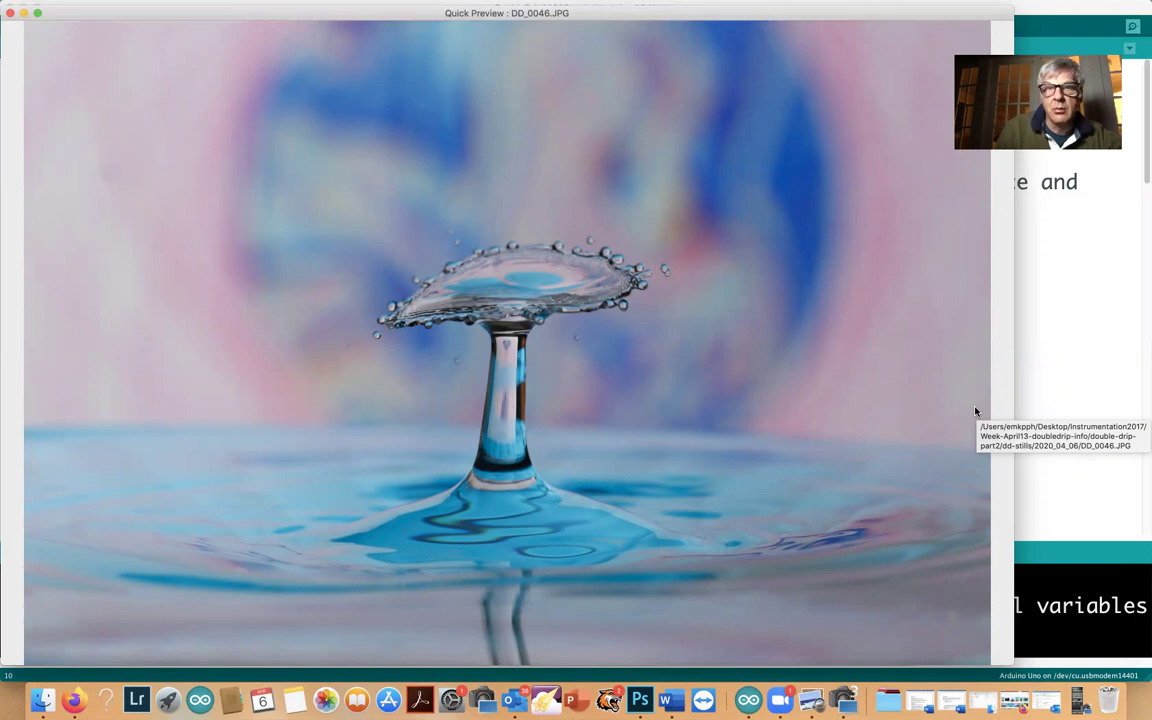
key("Right")
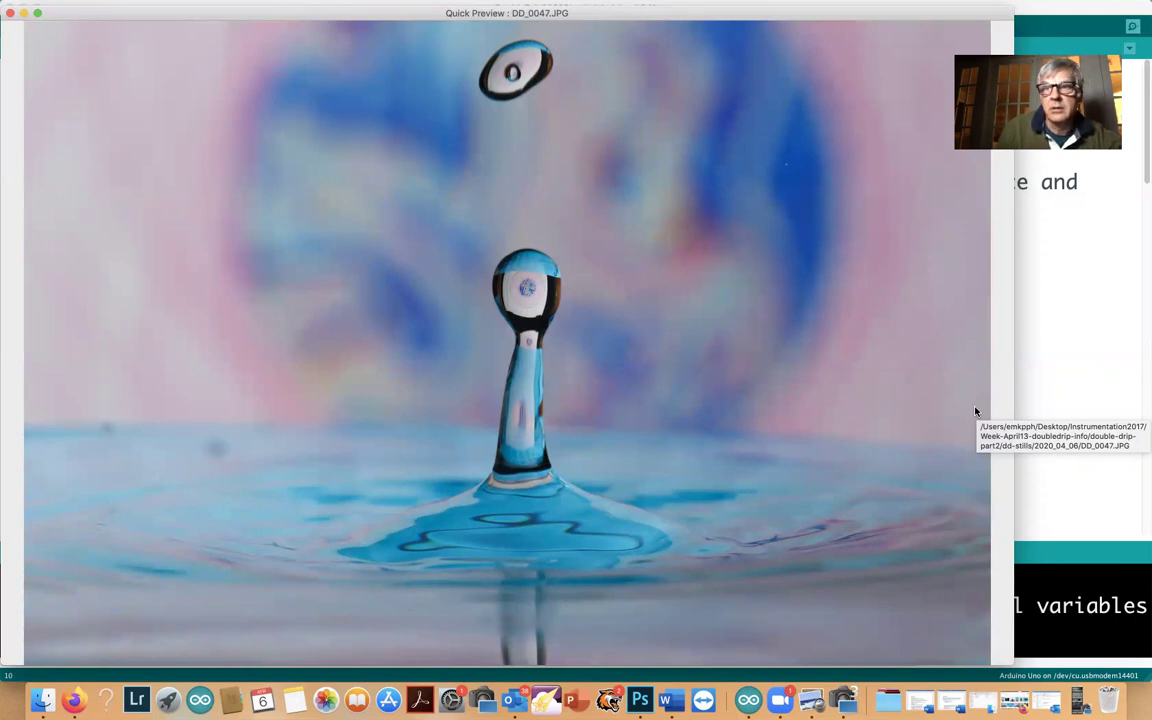
key("Right")
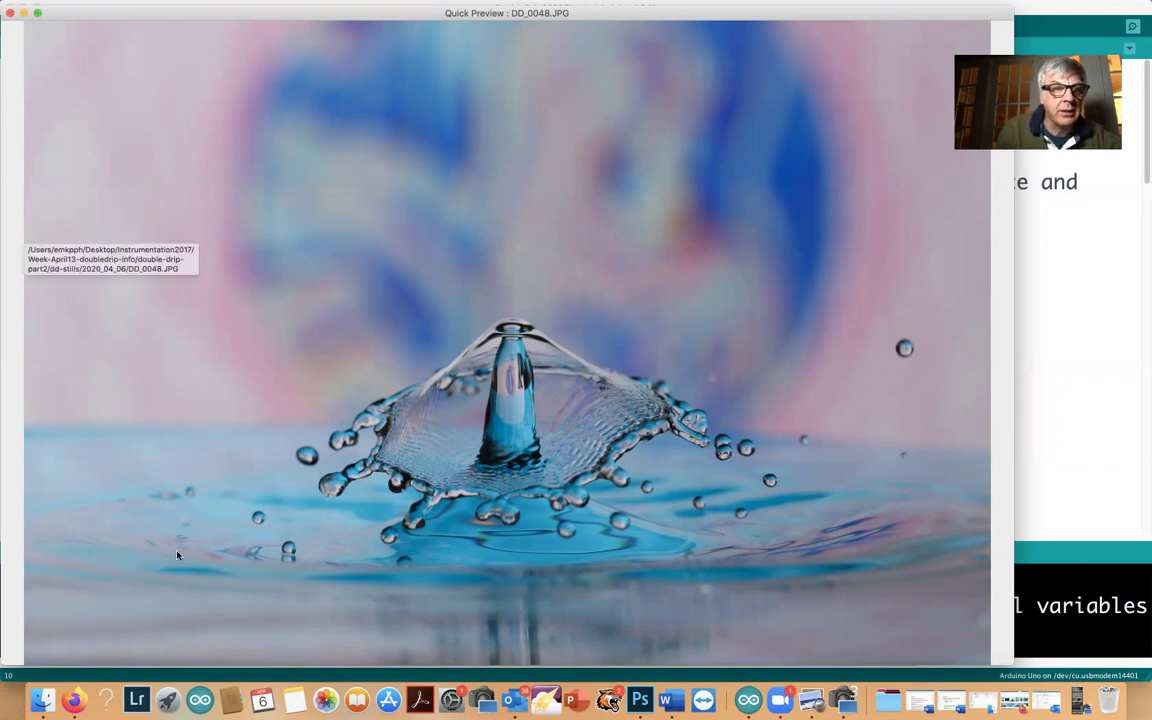
Step: Step through photos DD_0049 to DD_0057 one at a time in Quick Preview
key("Right")
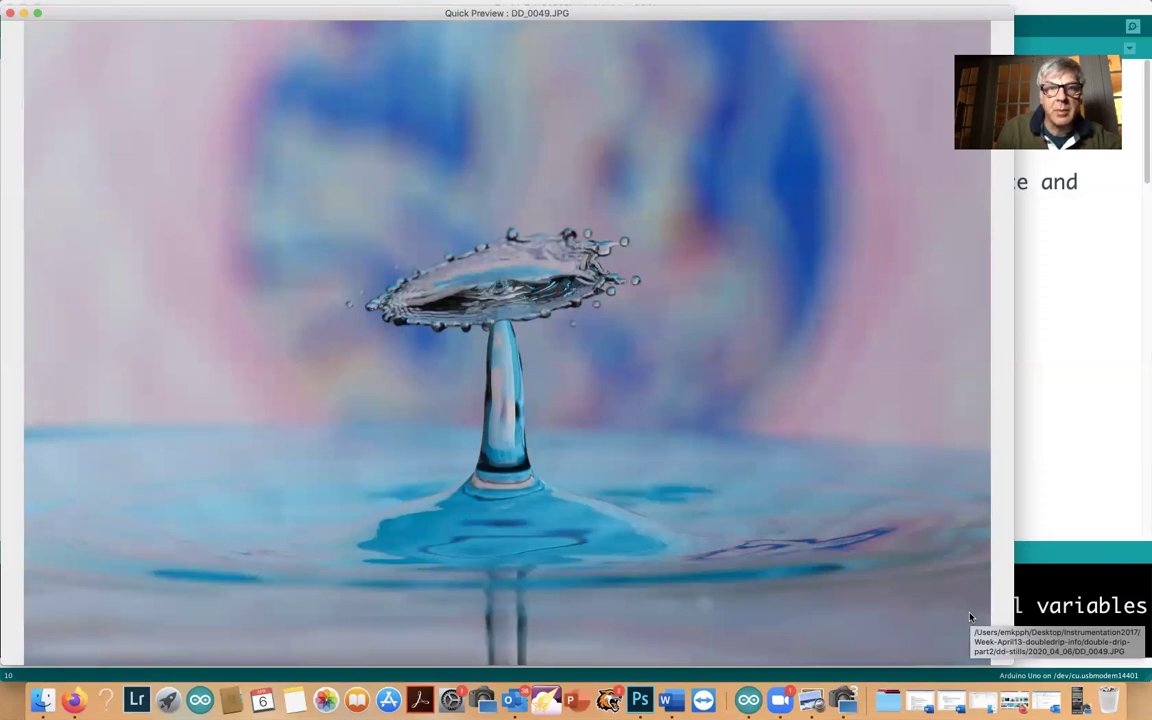
key("Right")
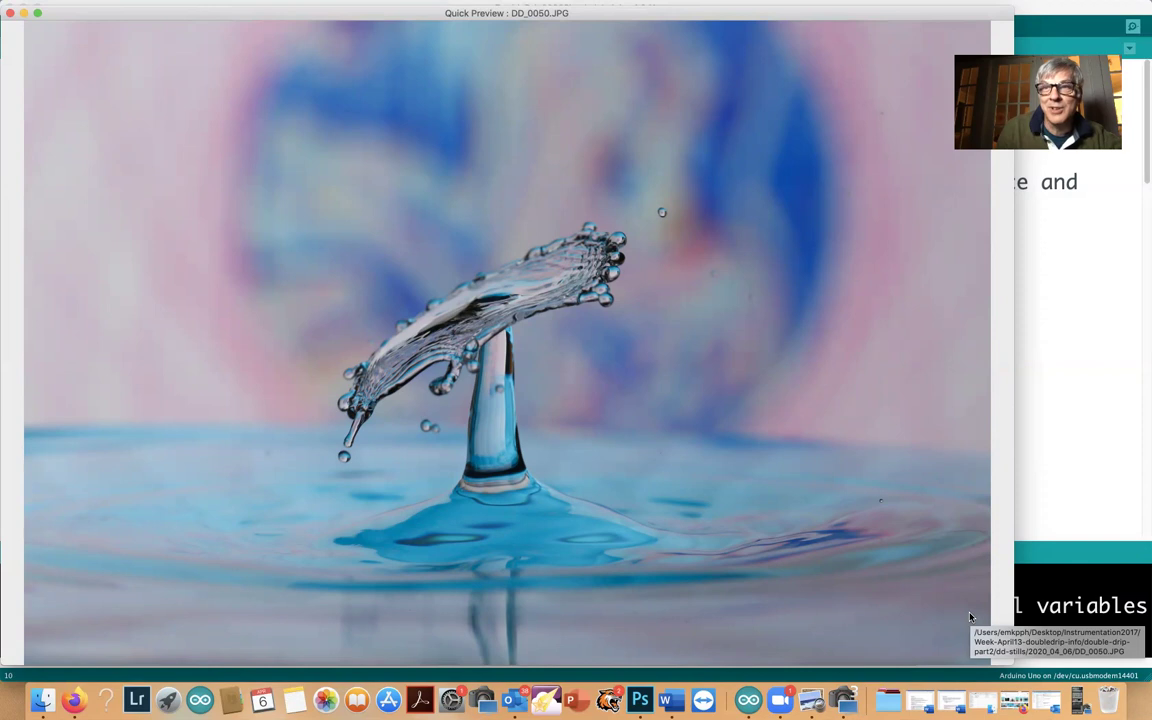
key("Right")
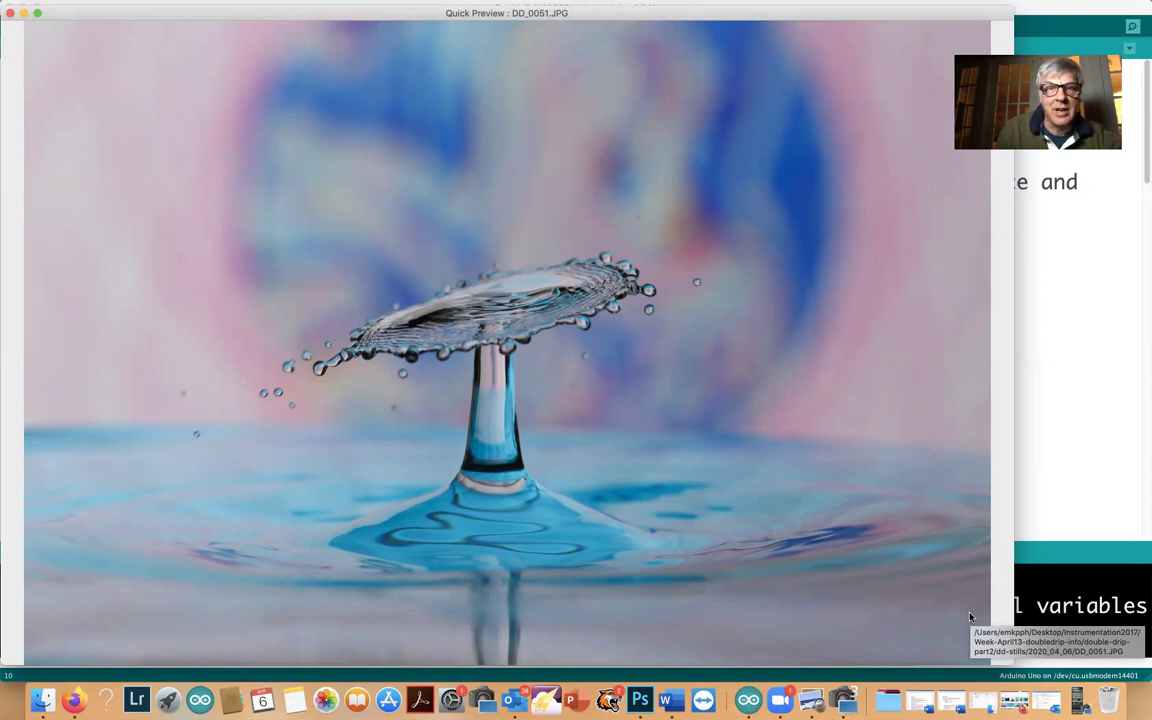
key("Right")
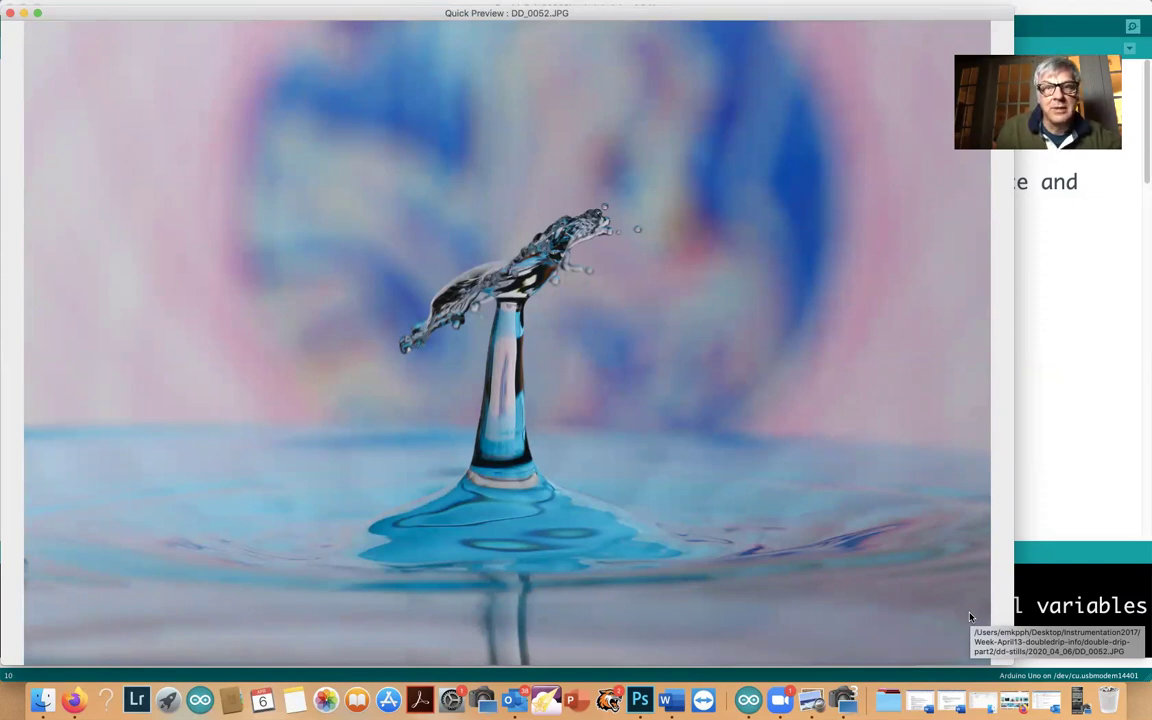
key("Right")
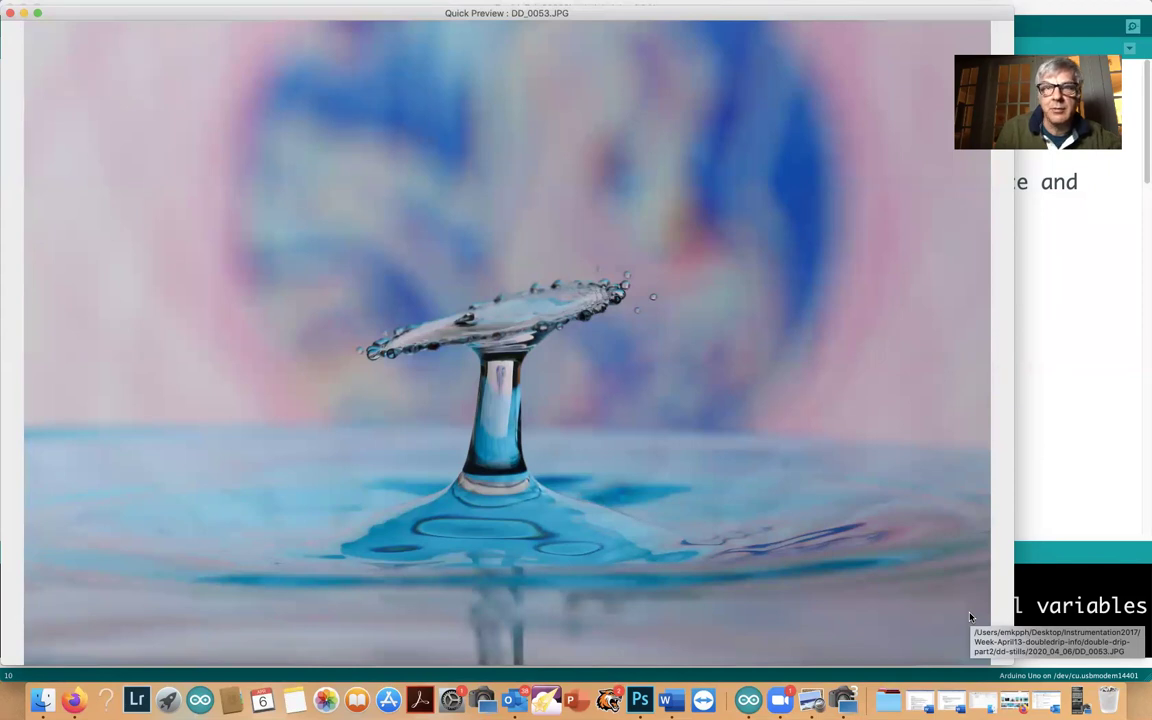
key("Right")
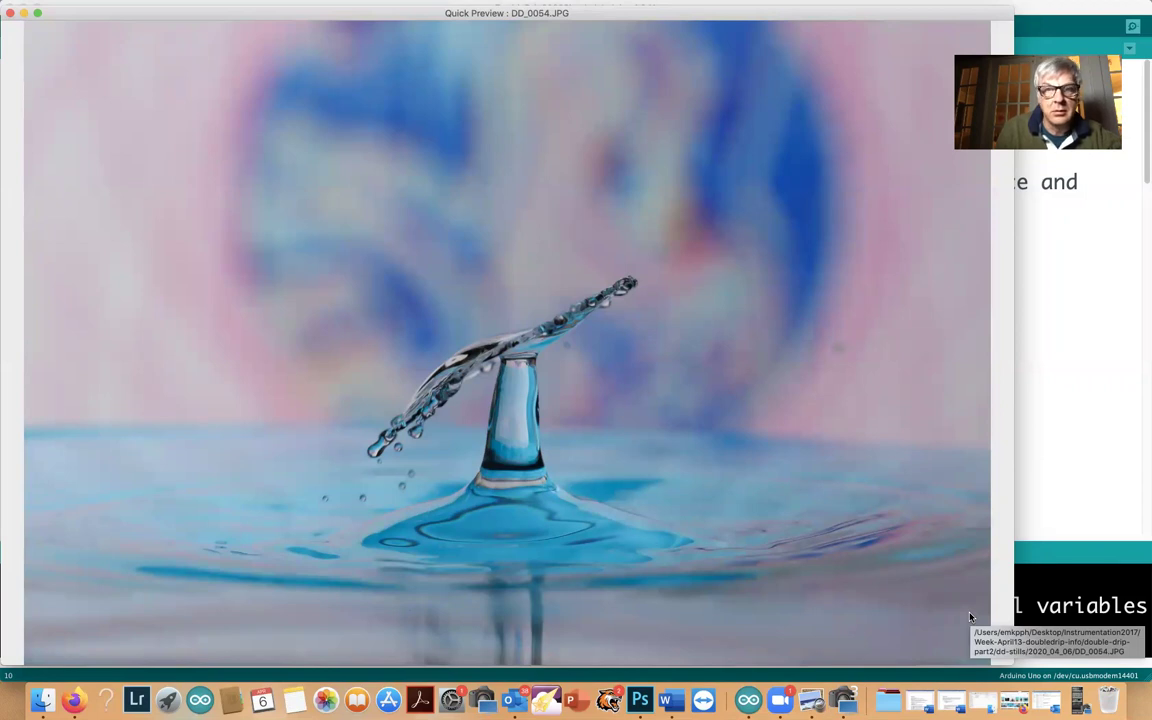
key("Right")
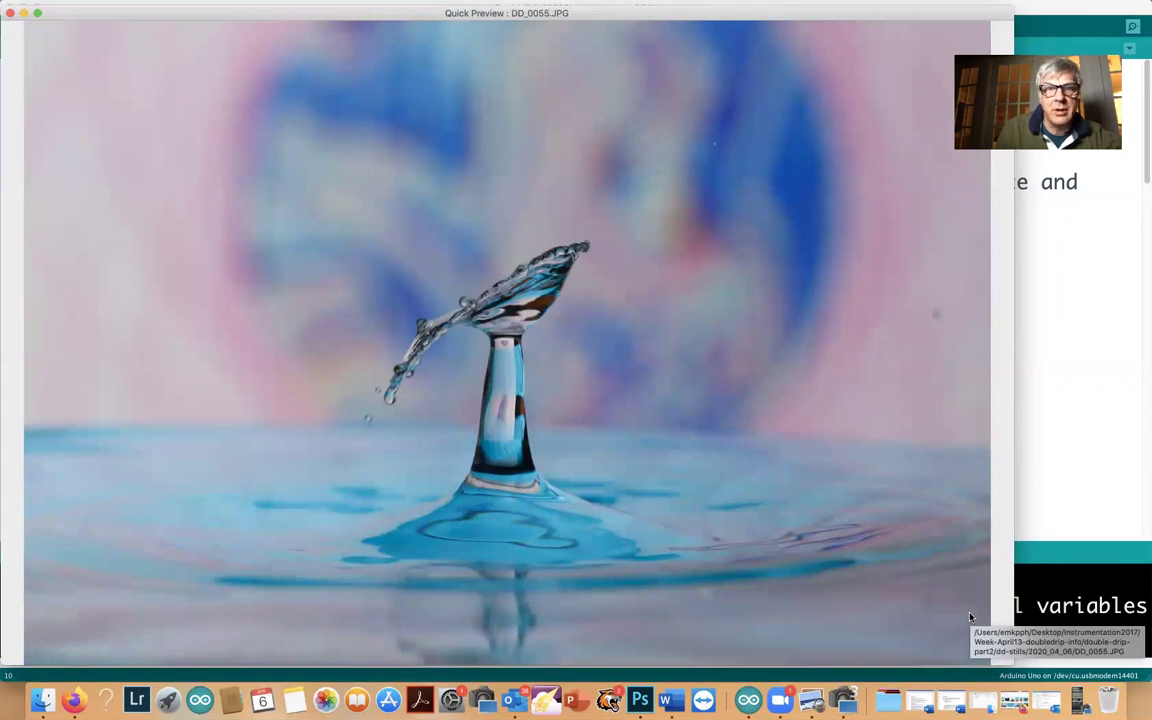
key("Right")
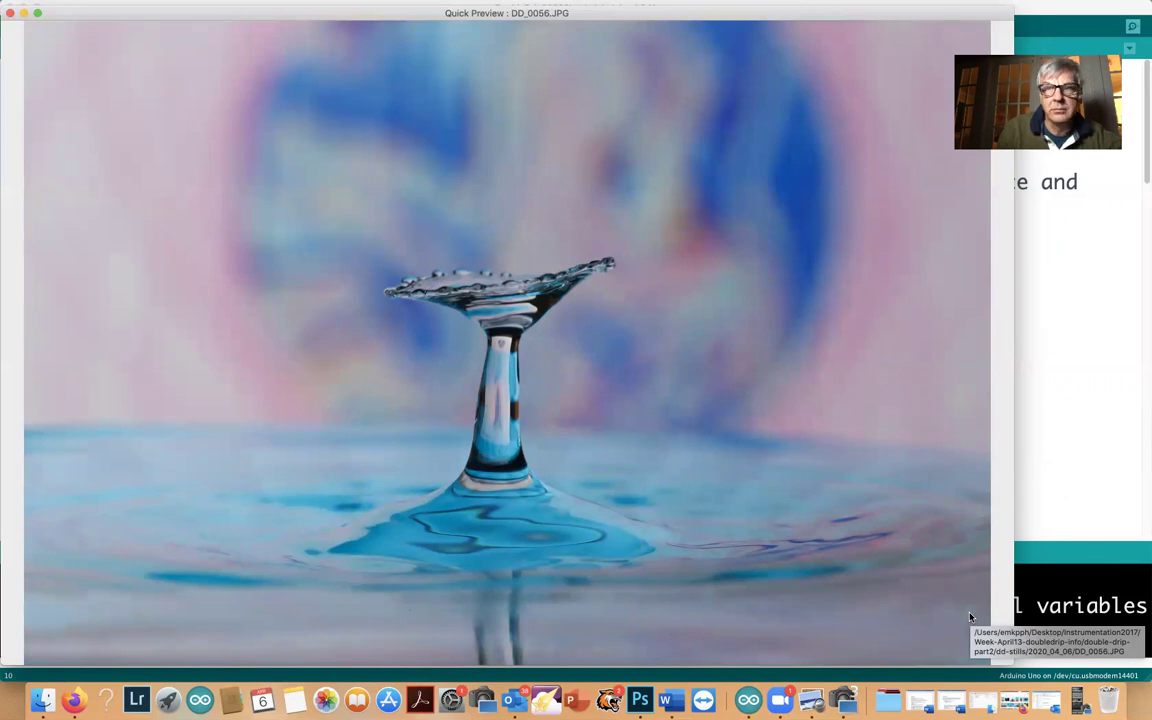
key("Right")
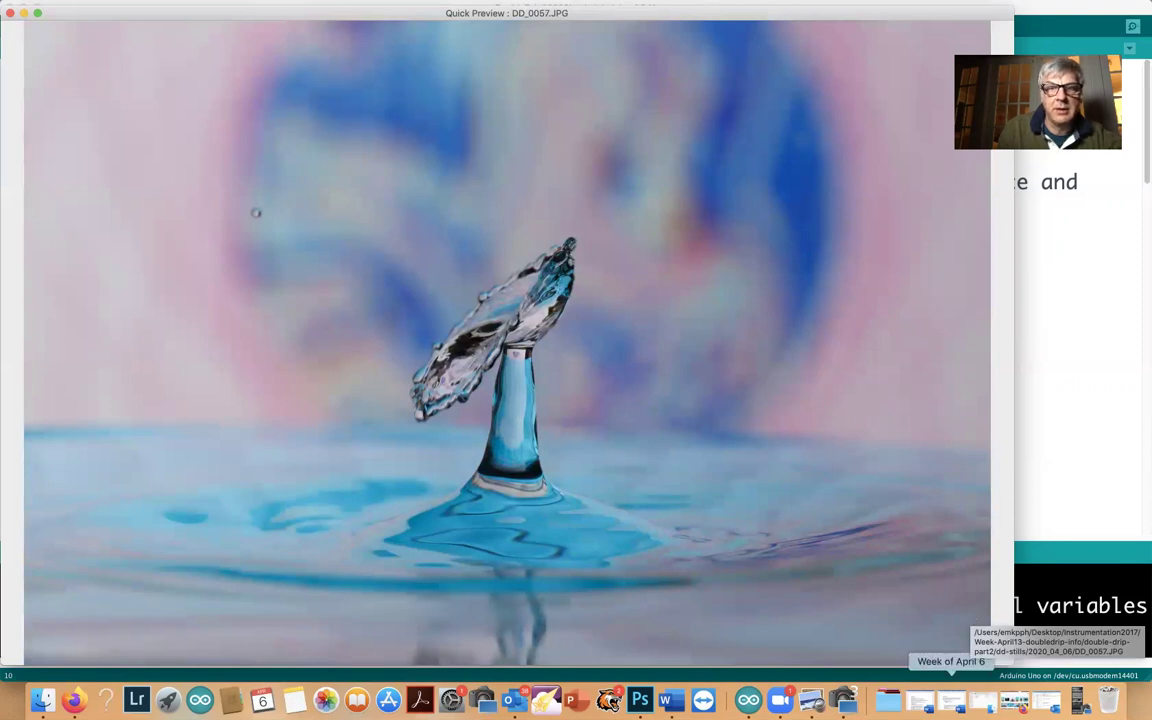
Step: Page through the drip photos DD_0058 to DD_0066 in Quick Preview
key("Right")
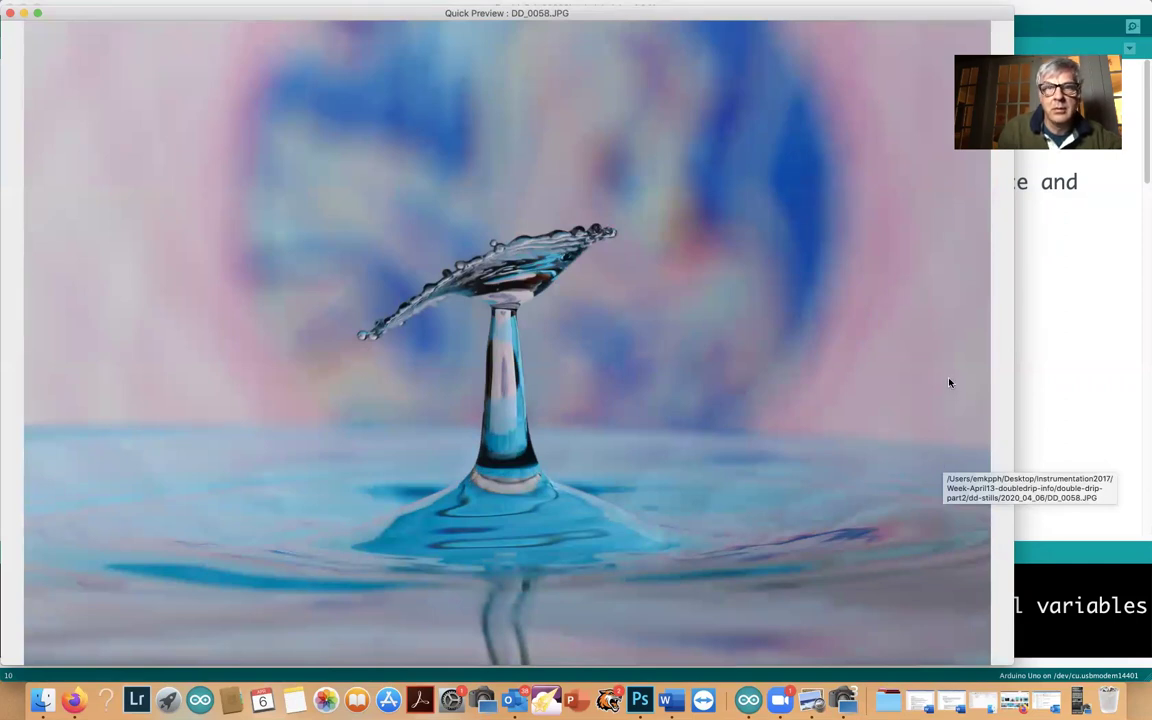
key("Right")
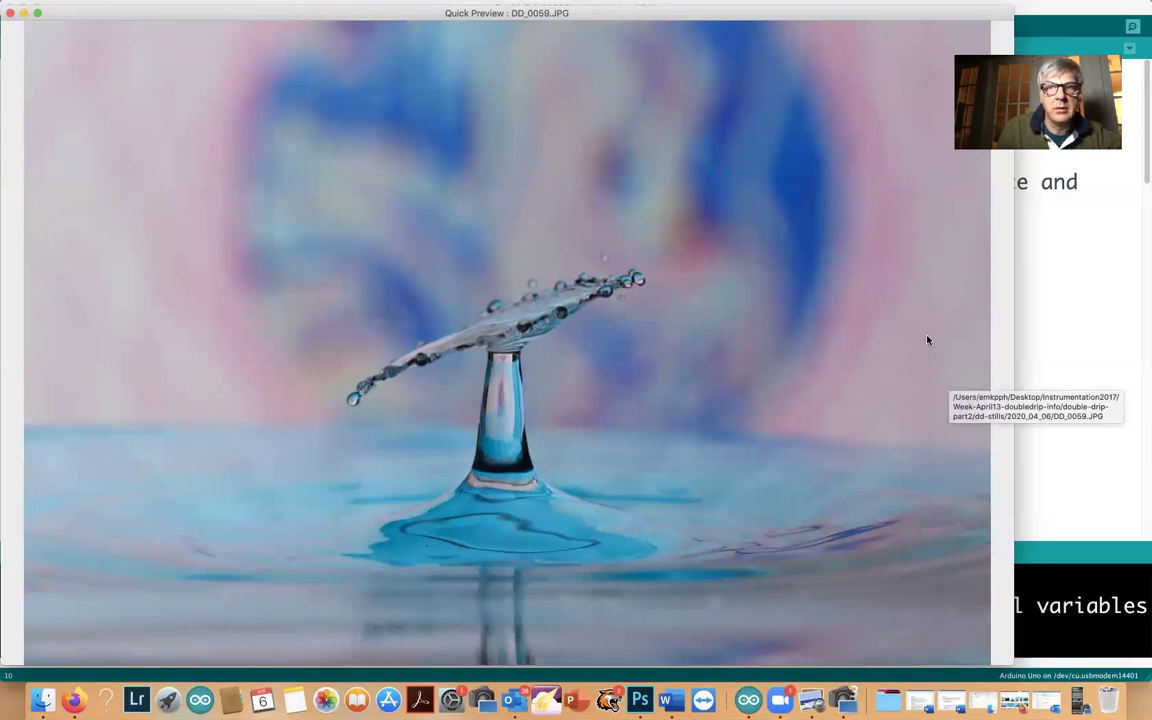
key("Right")
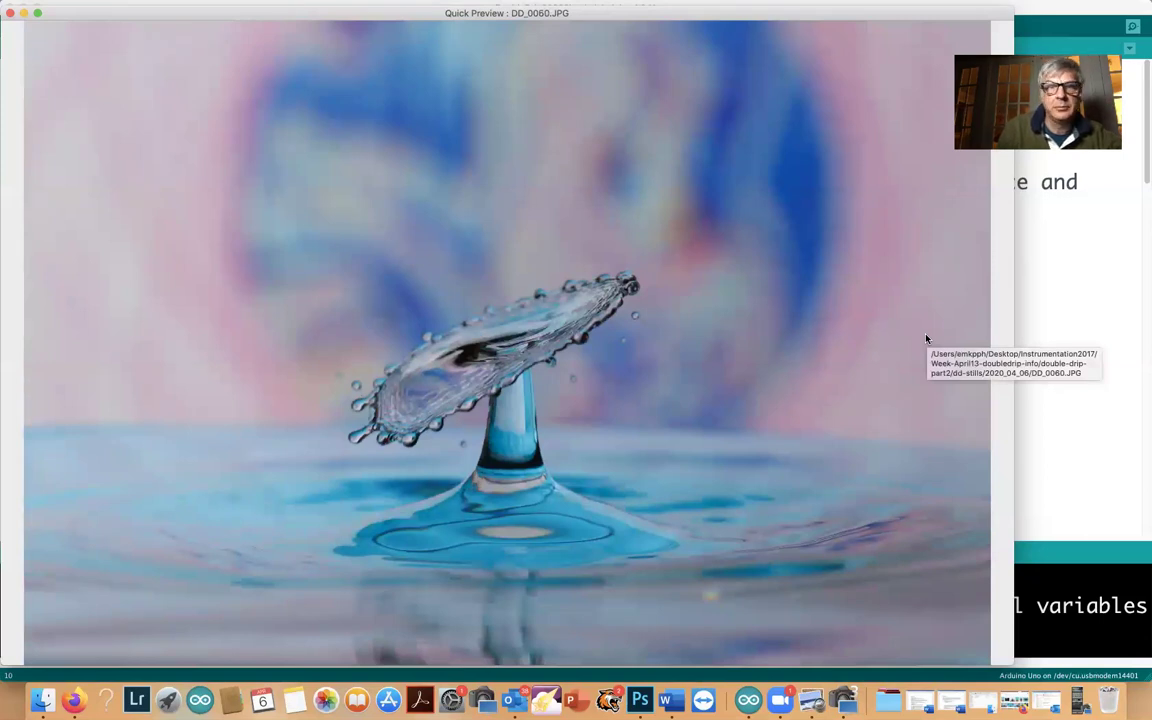
key("Right")
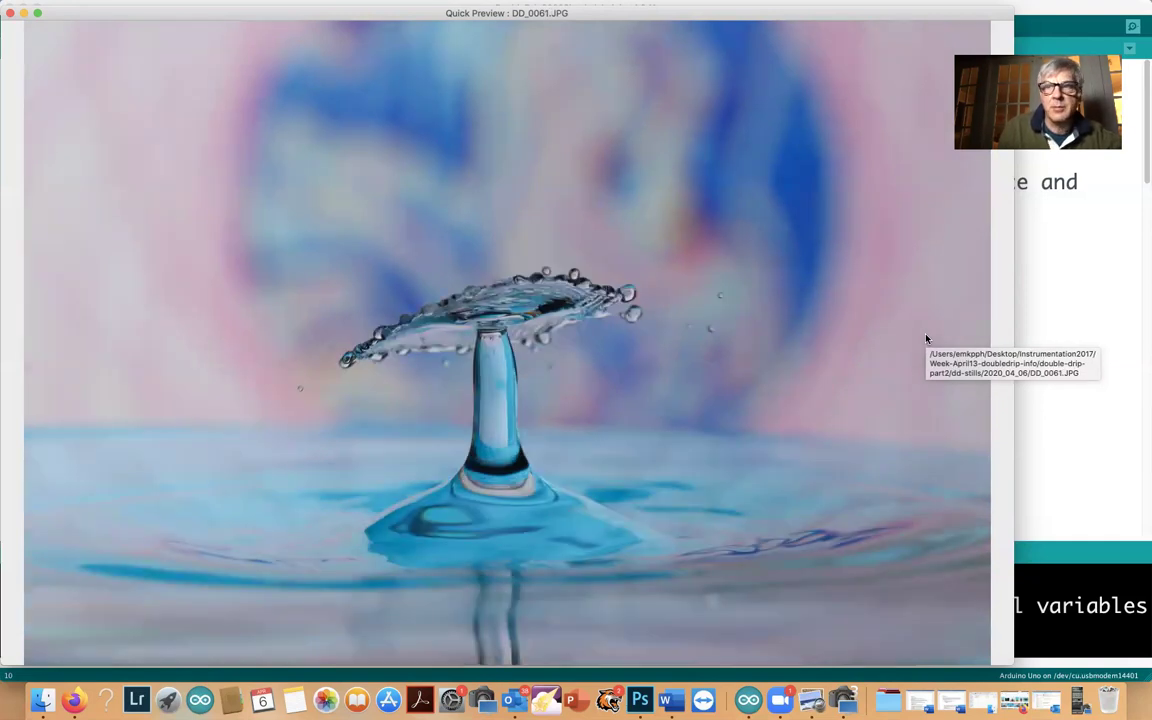
key("Right")
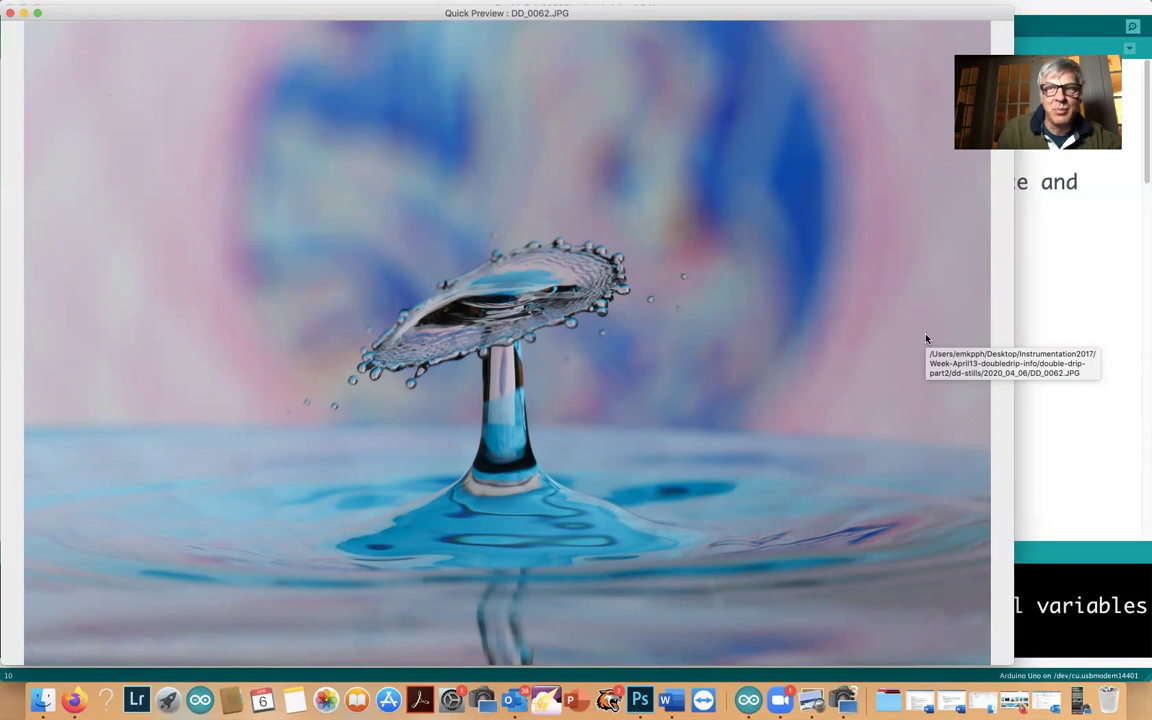
key("Right")
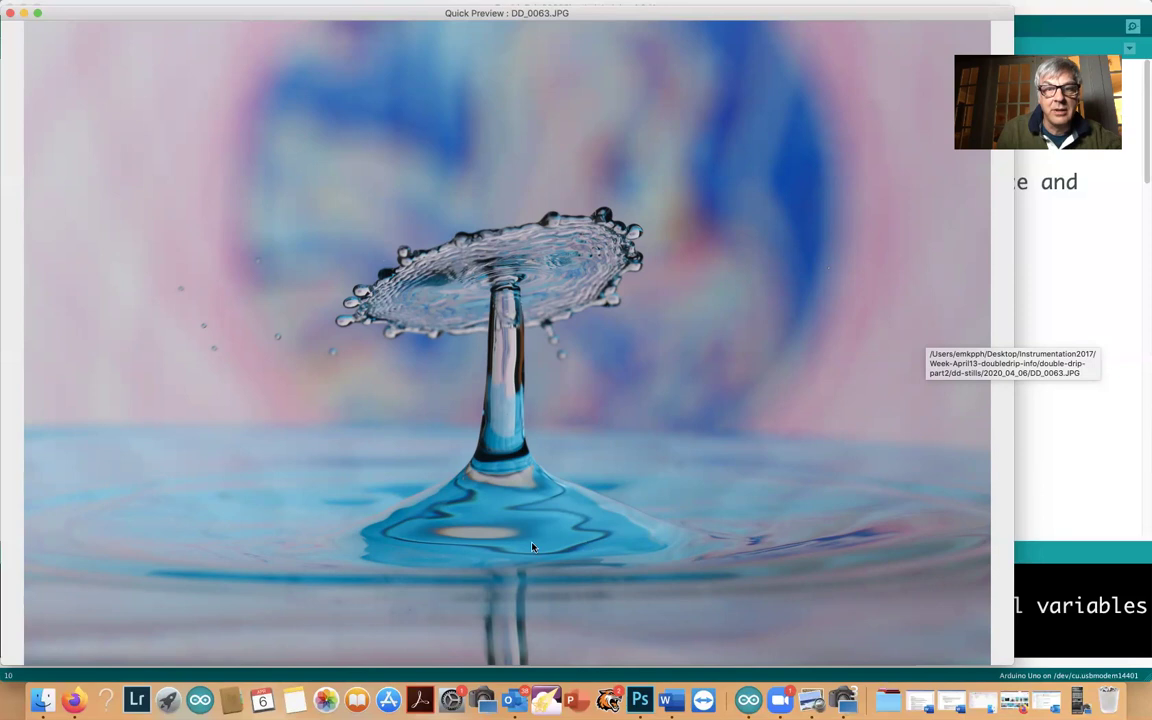
key("Right")
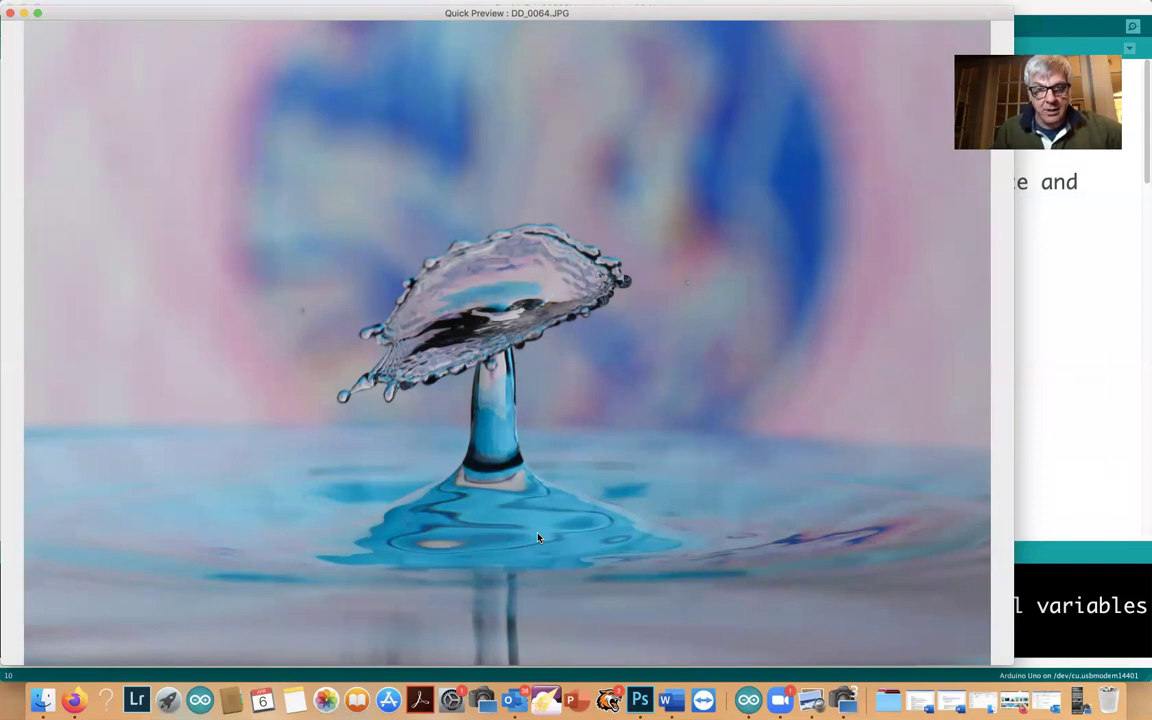
key("Right")
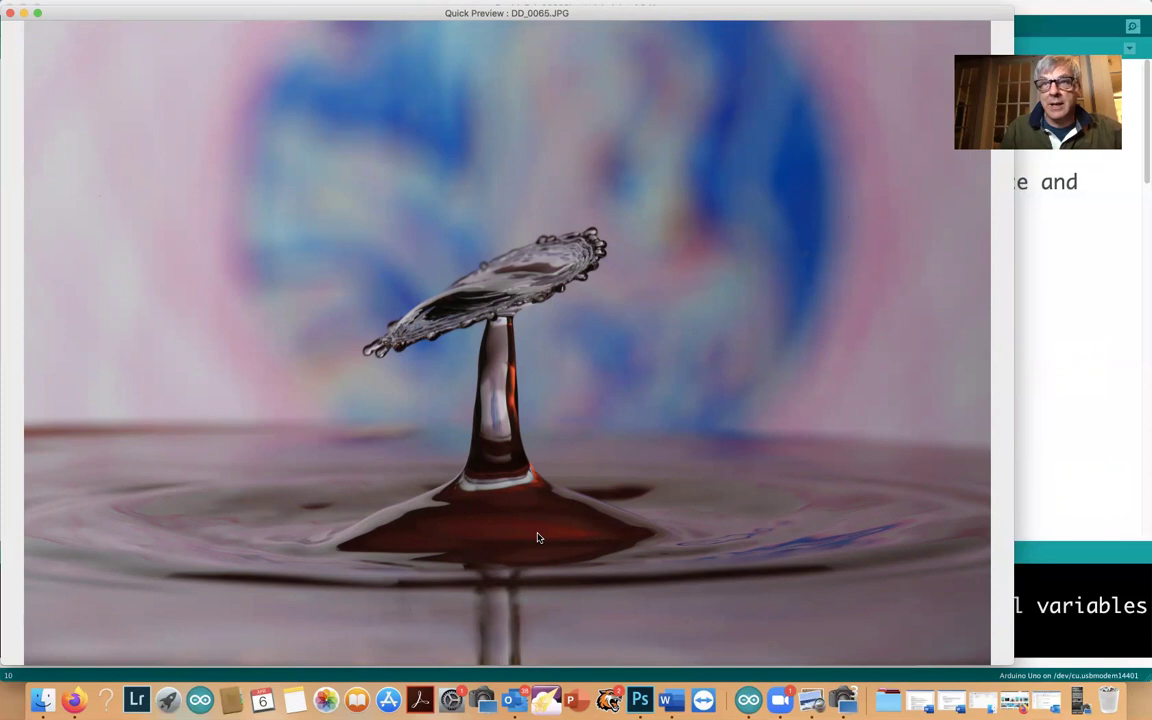
key("Right")
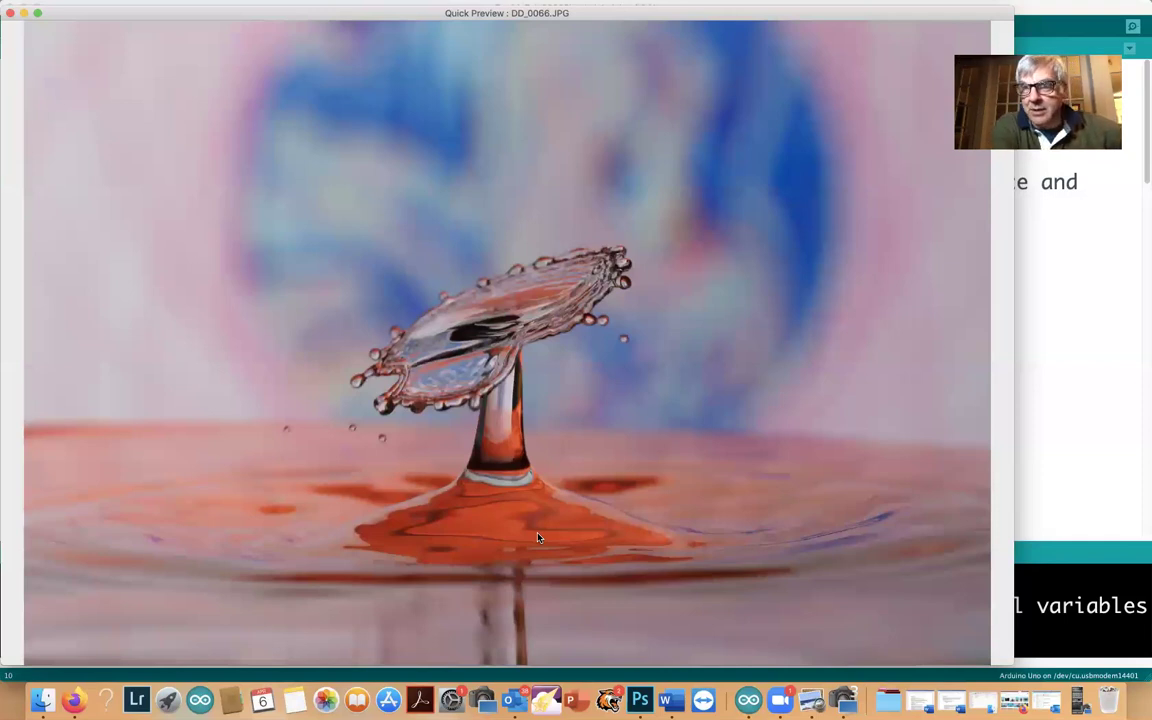
Step: Step through ten more collision shots, DD_0067 to DD_0076, in Quick Preview
key("Right")
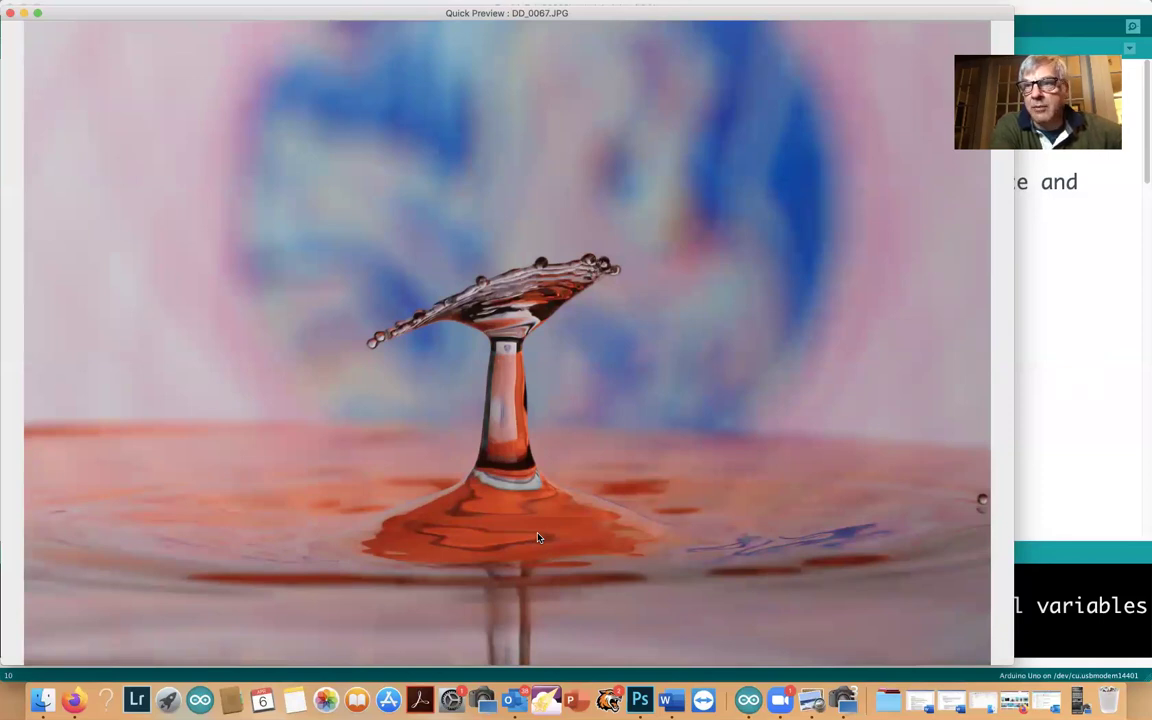
key("Right")
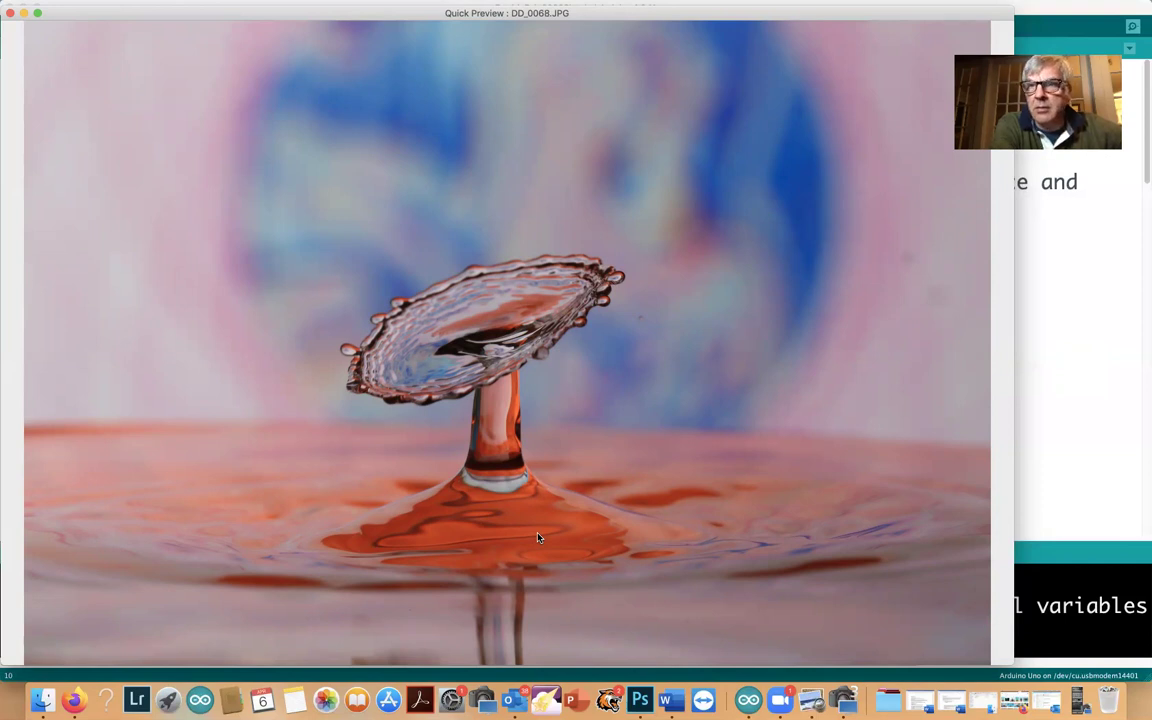
key("Right")
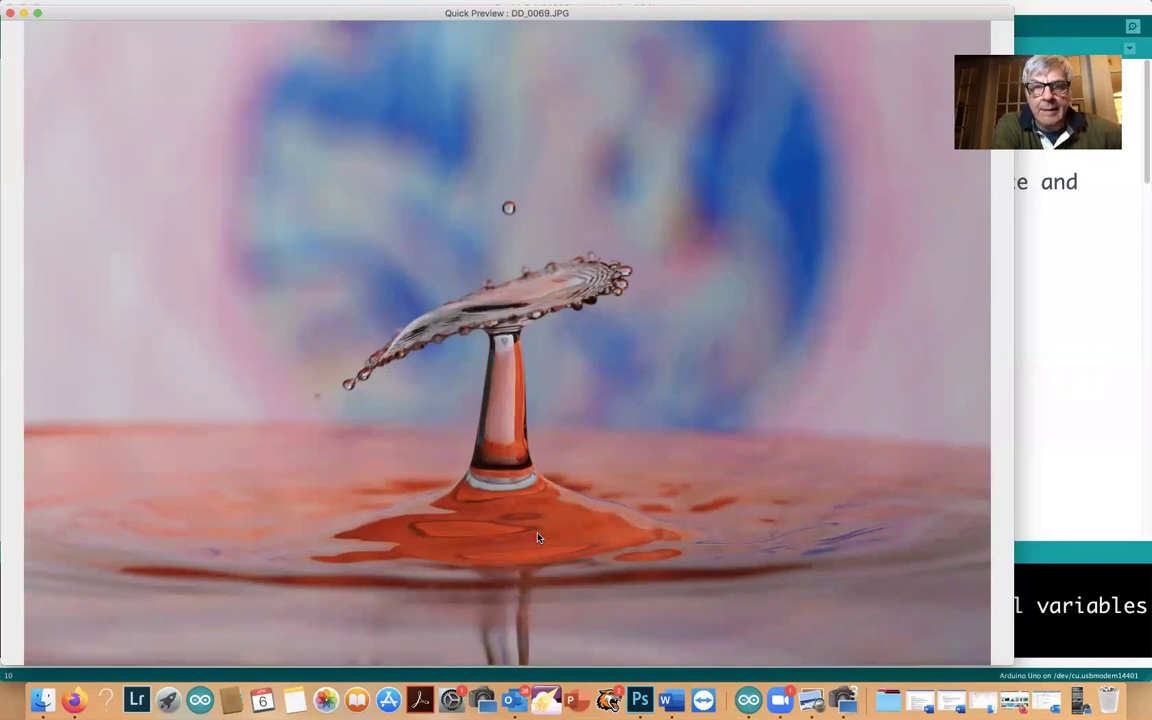
key("Right")
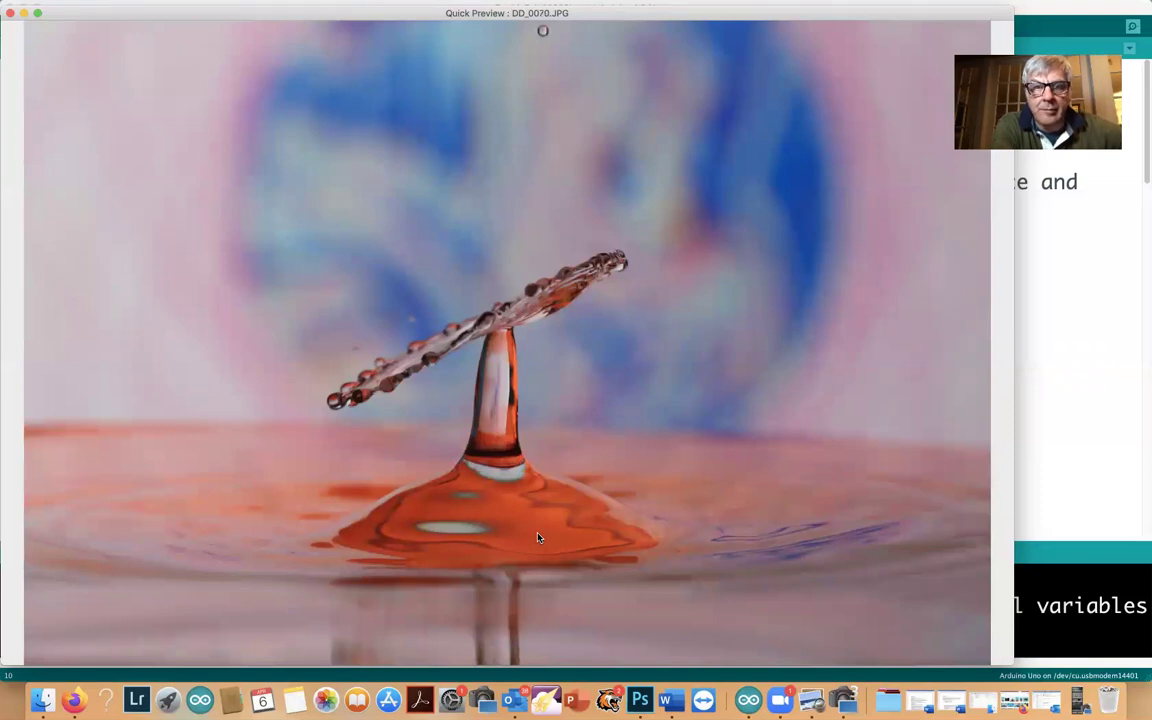
key("Right")
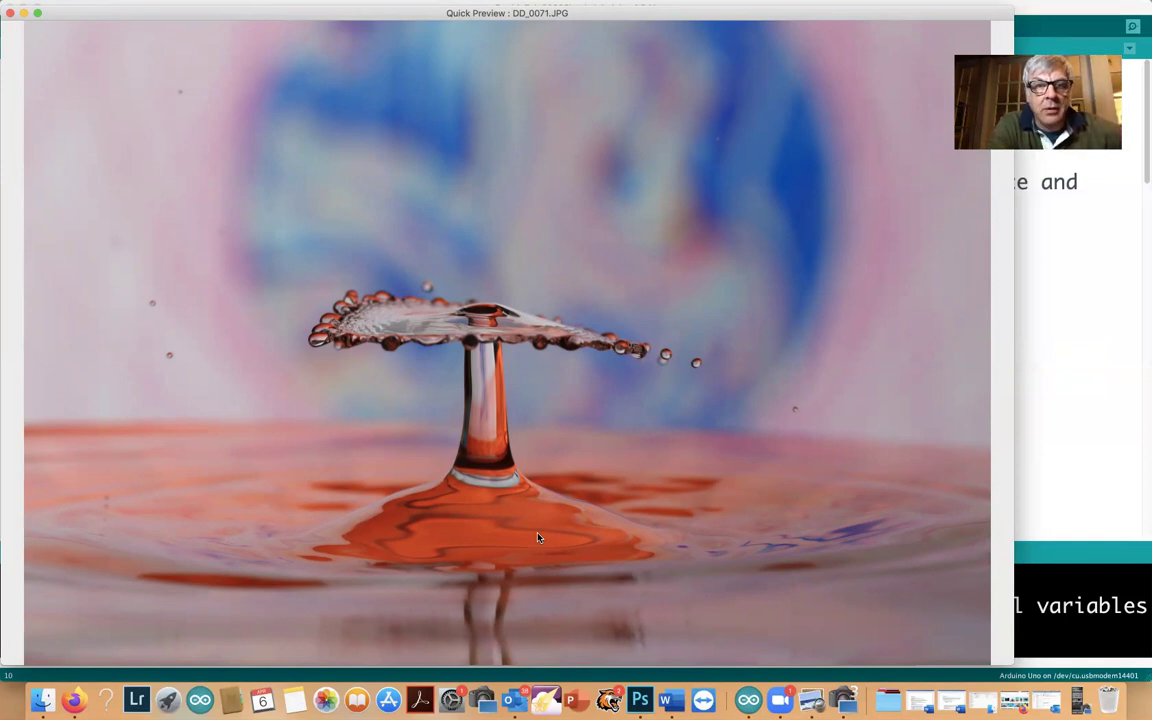
key("Right")
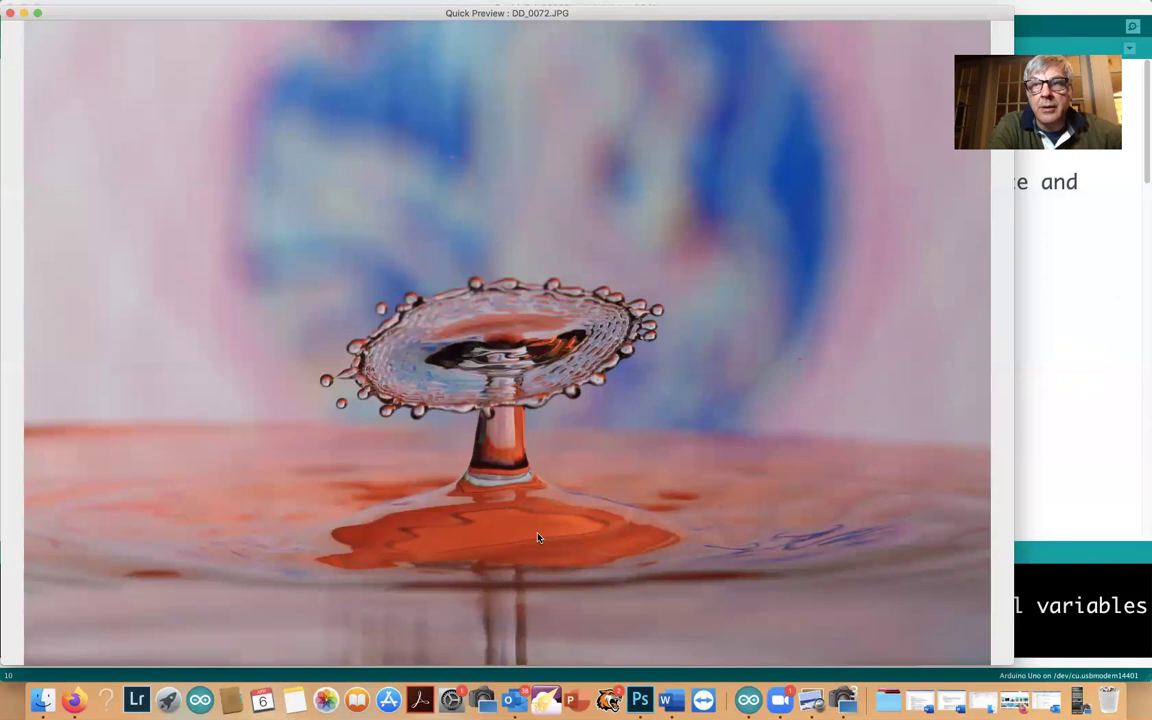
key("Right")
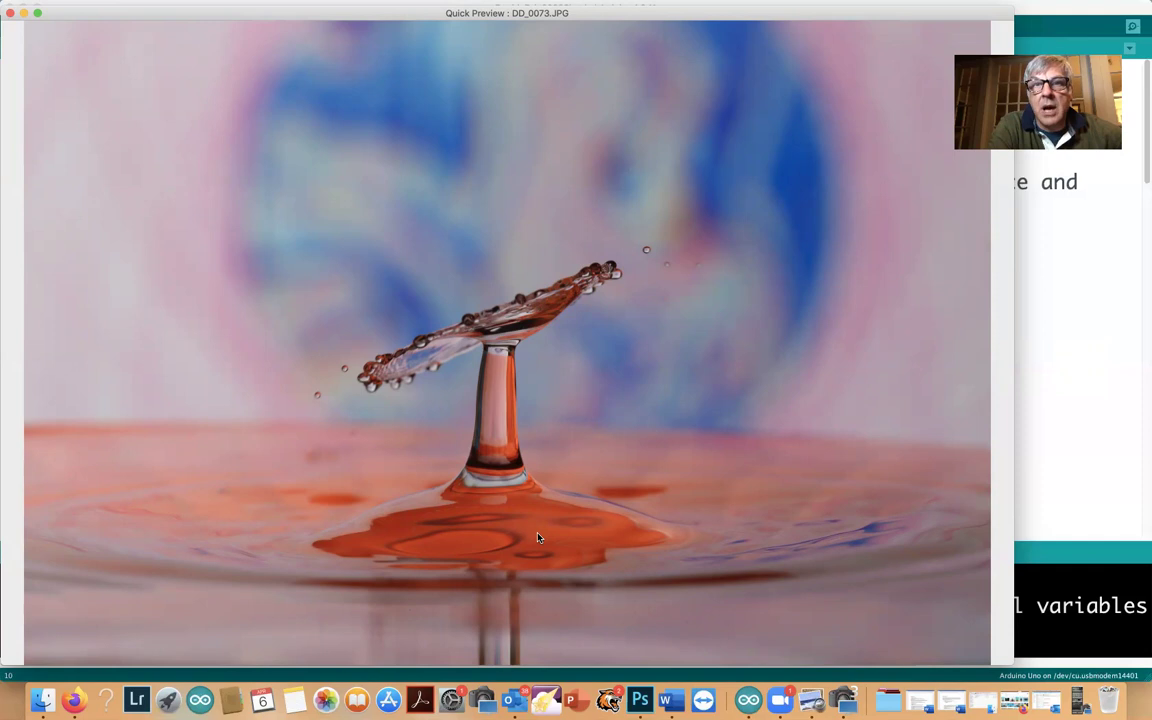
key("Right")
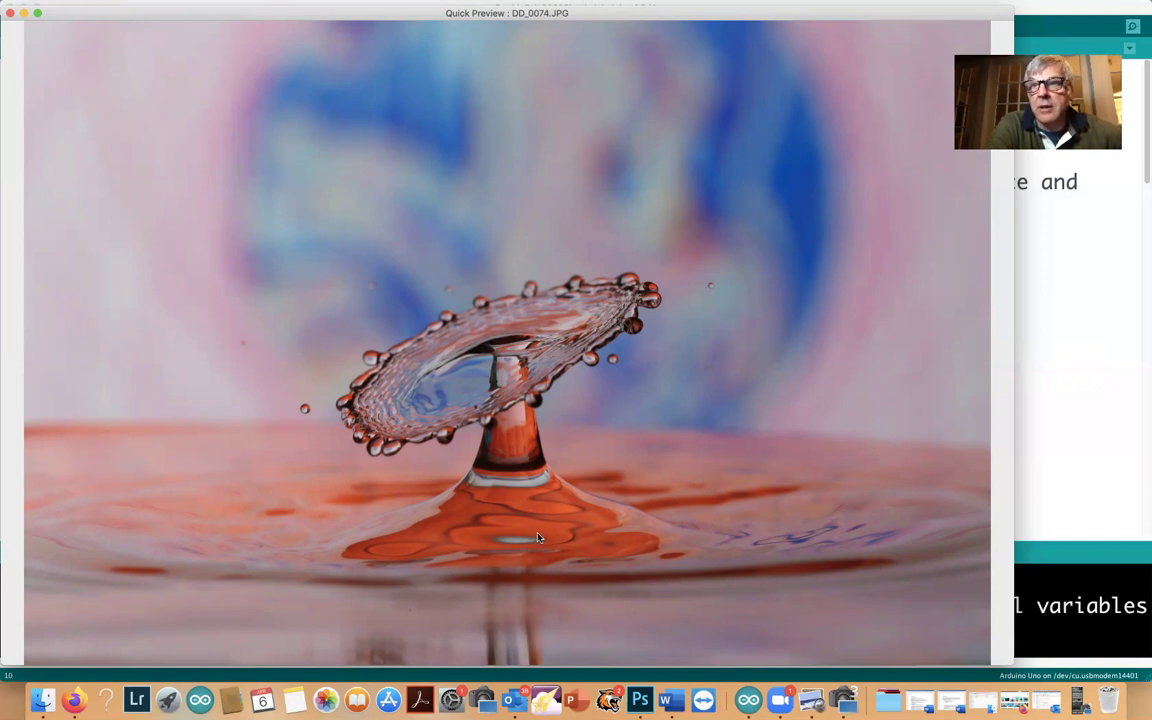
key("Right")
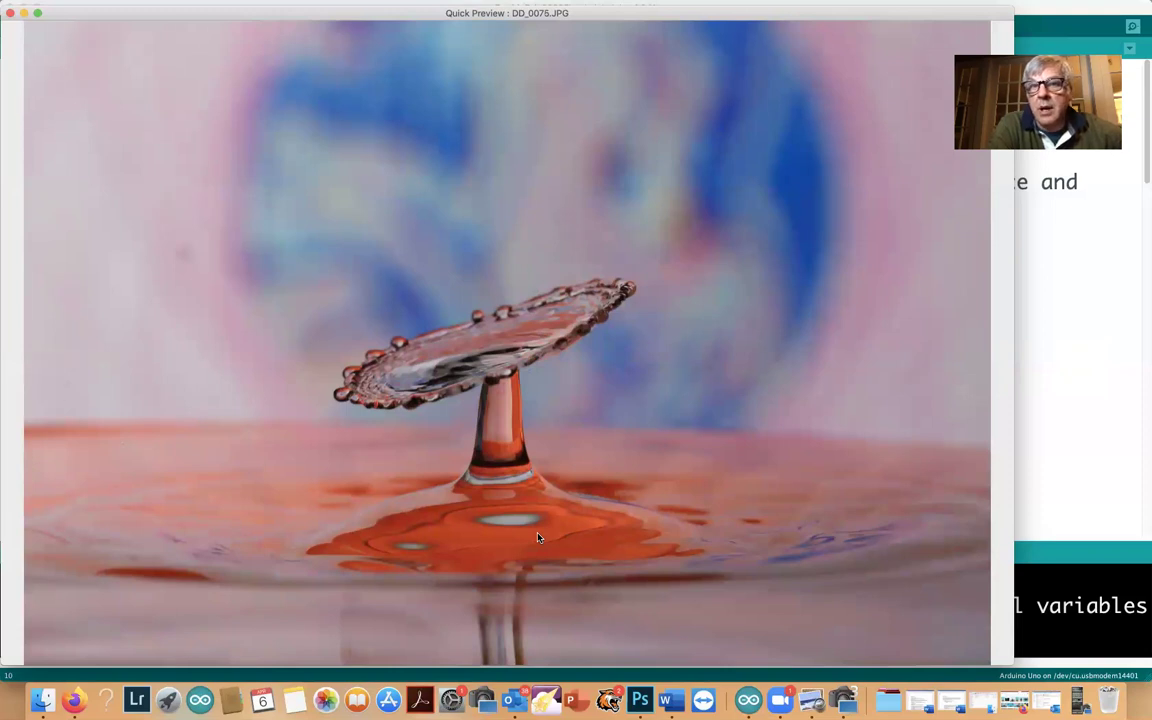
key("Right")
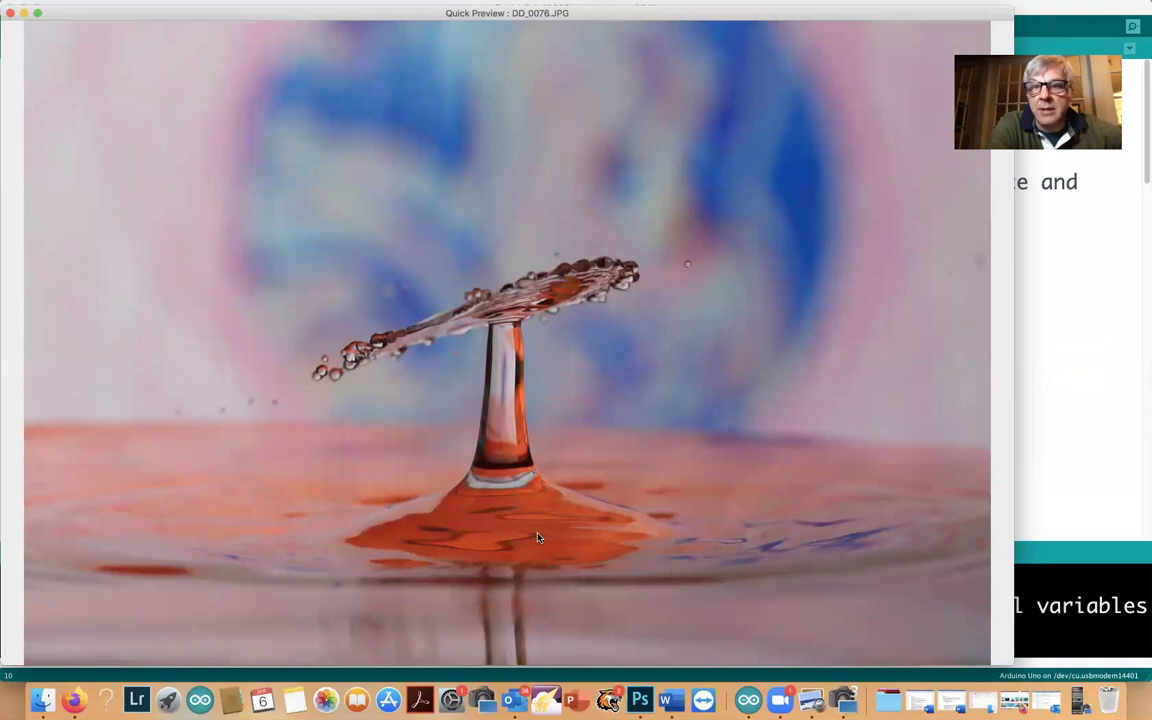
Step: Advance through DD_0077 to DD_0082, ending on the tilted splash umbrella
key("Right")
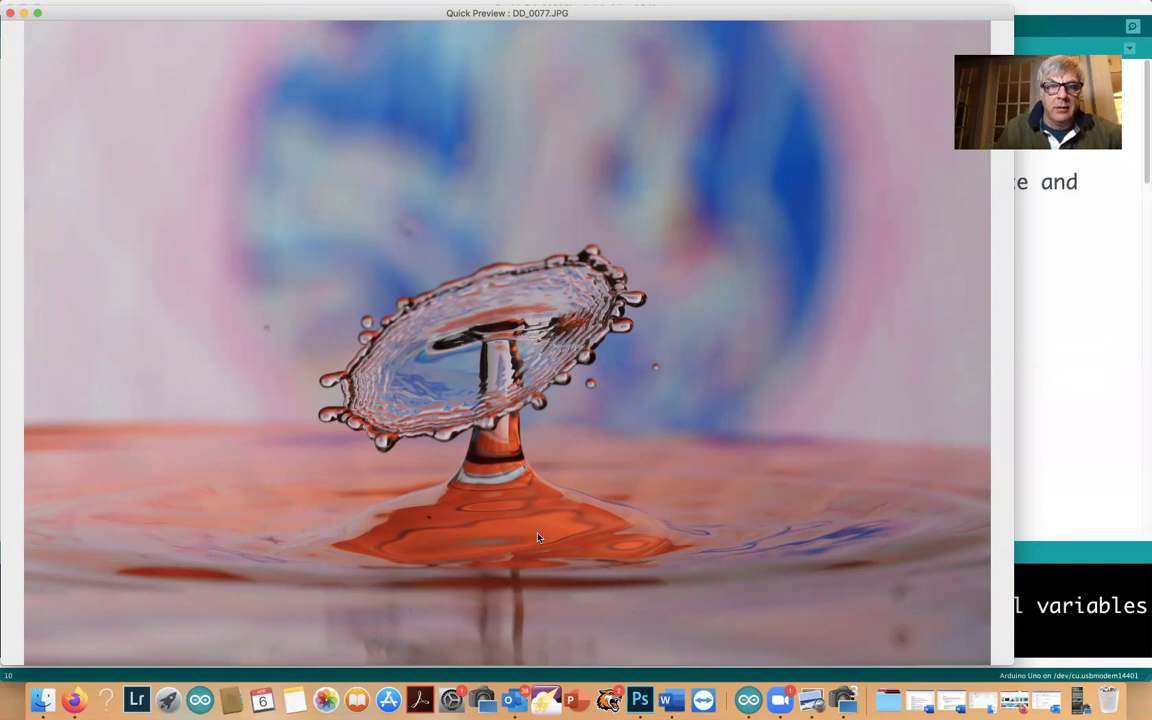
key("Right")
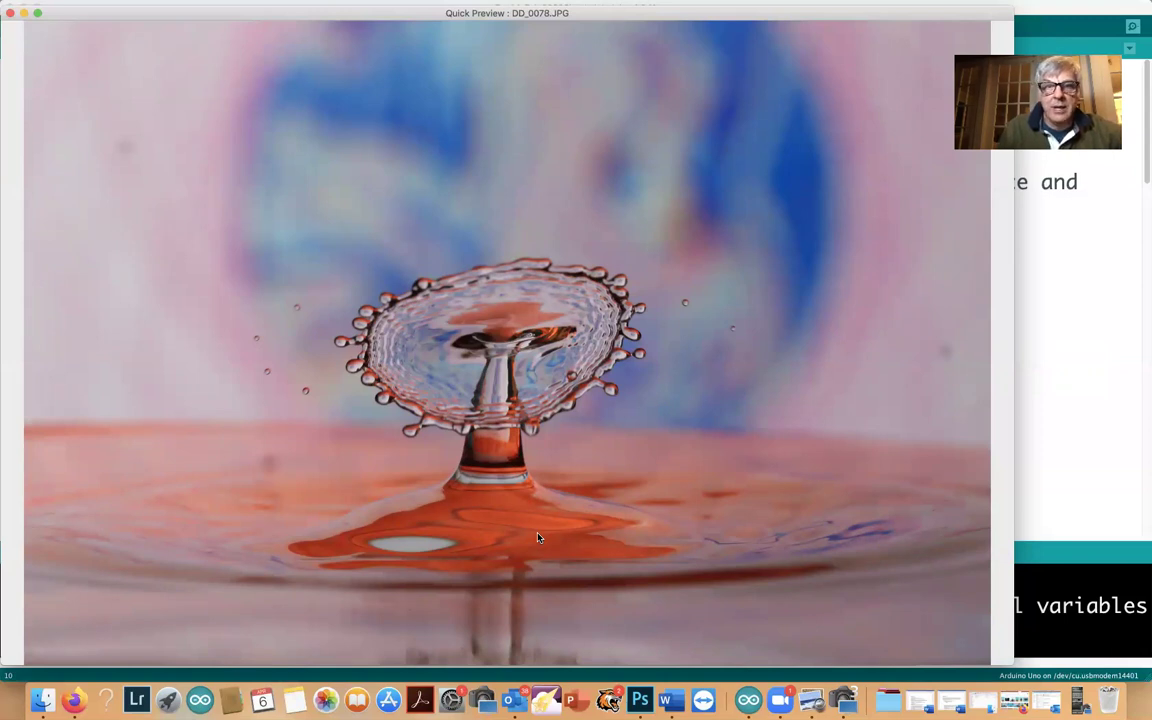
key("Right")
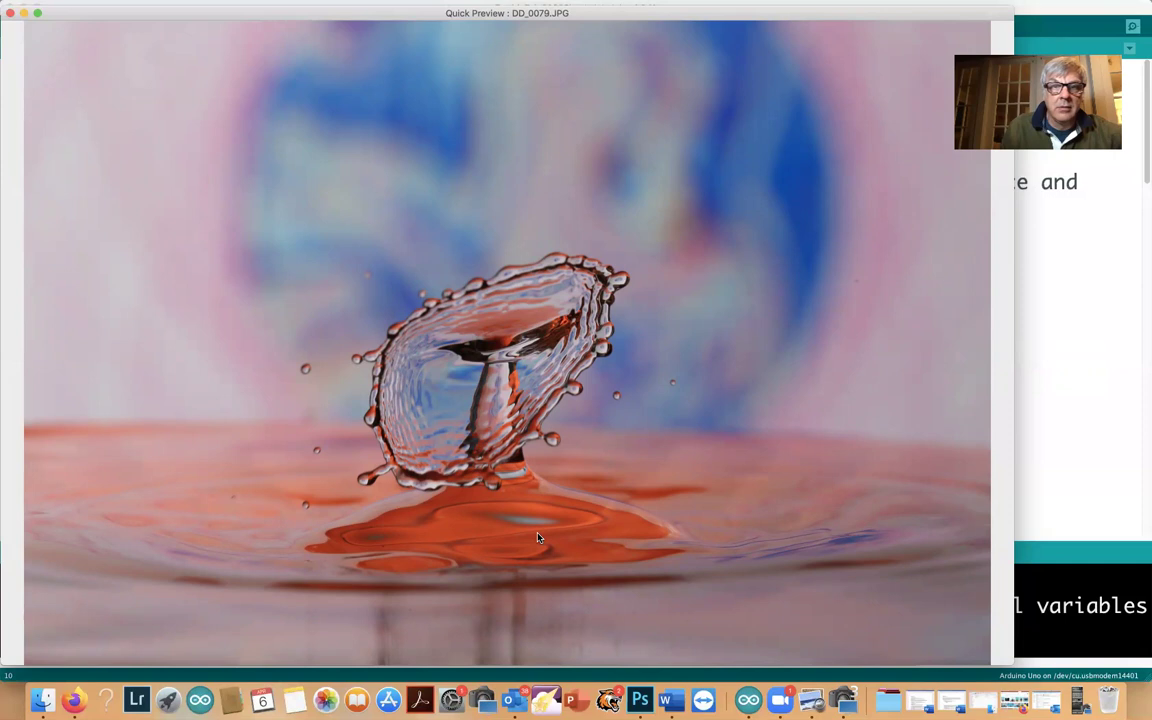
key("Right")
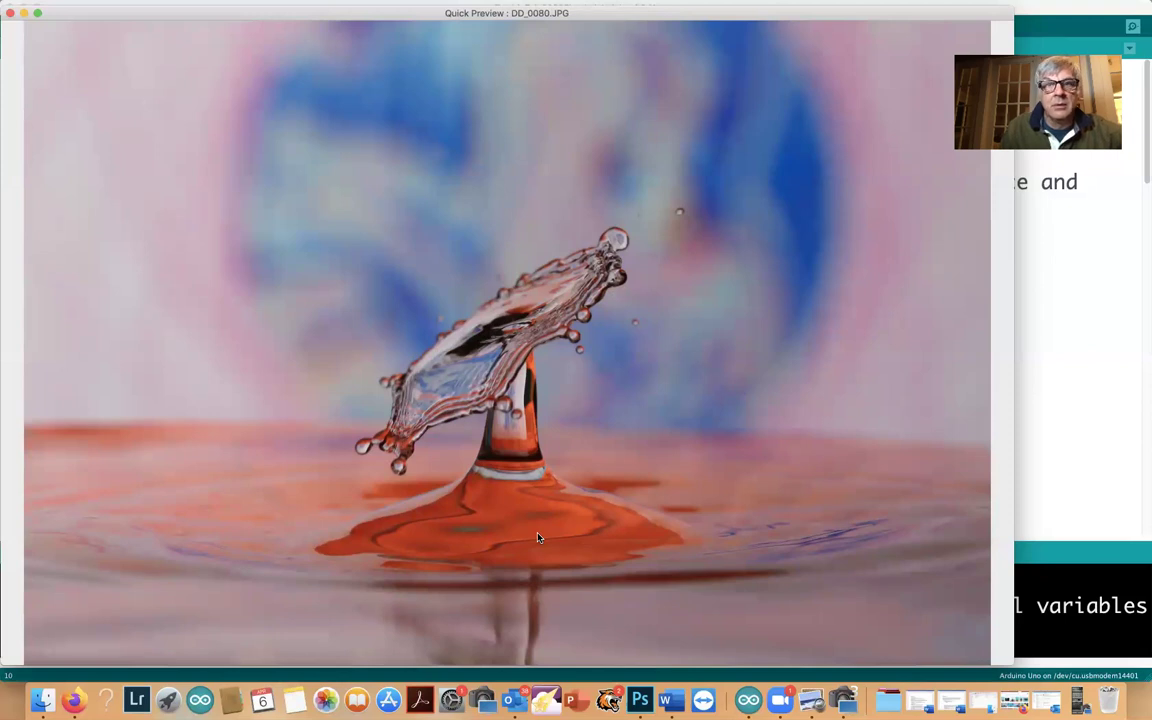
key("Right")
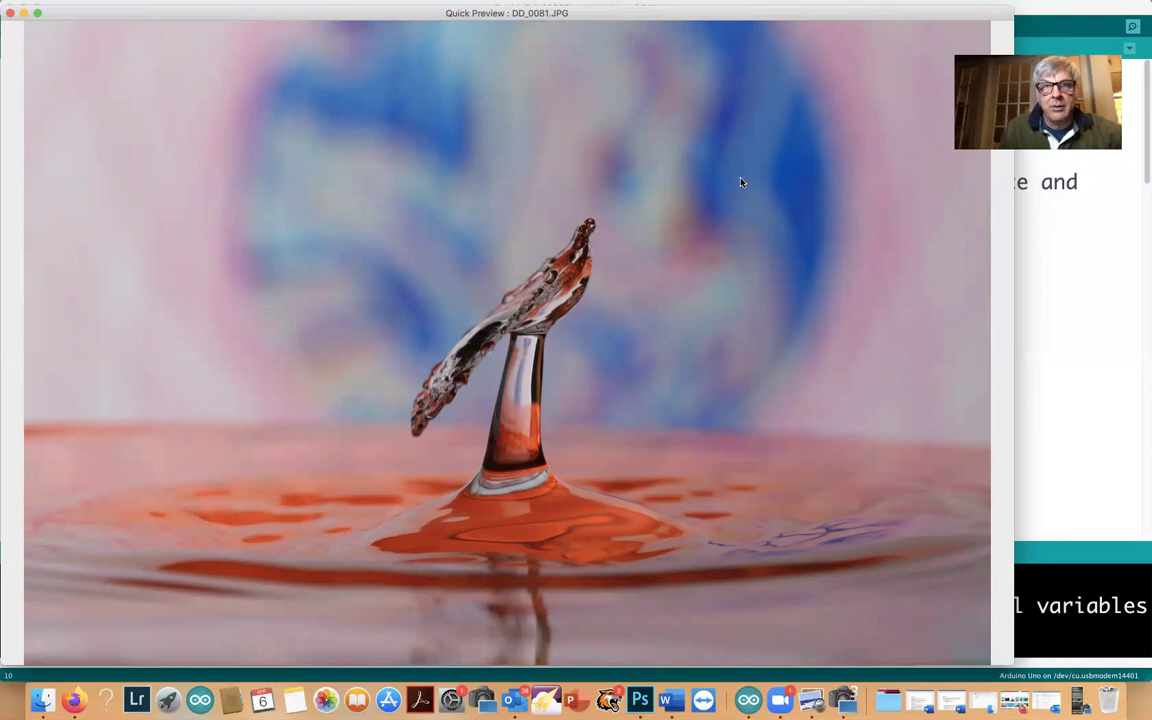
key("Right")
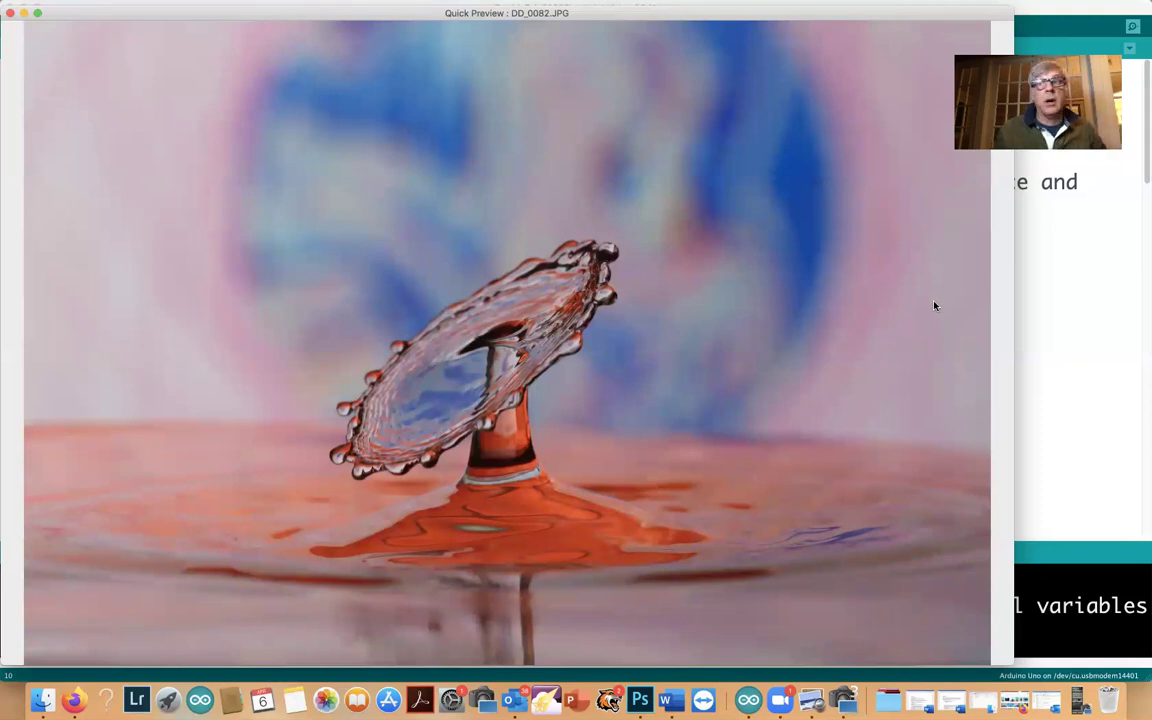
Step: Advance to DD_0083.JPG, a low crown splash with no drop collision
mouse_move(563, 13)
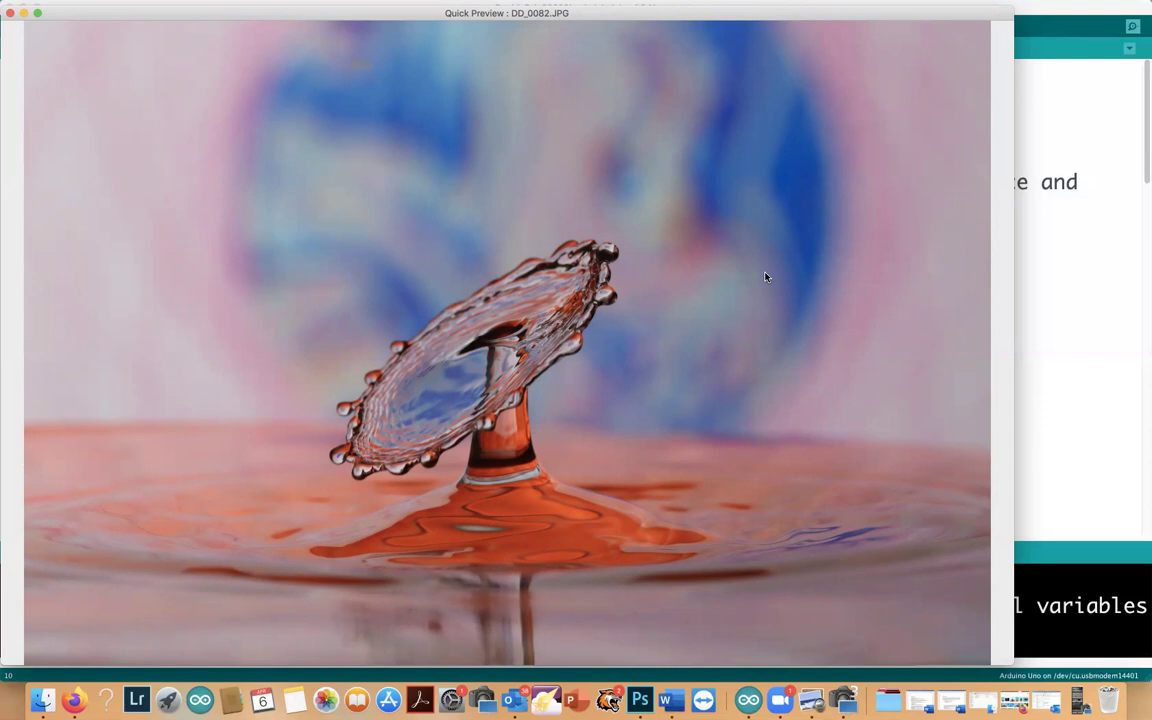
key("Right")
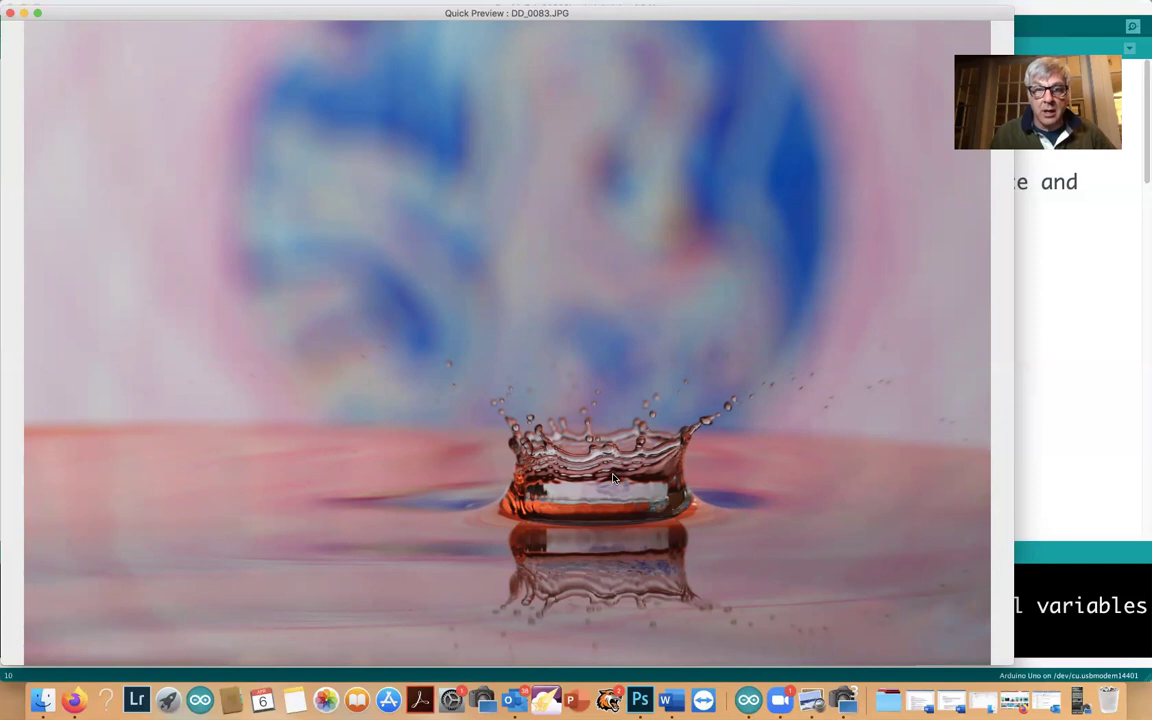
Step: View DD_0084.JPG, then bring the Arduino DoubleDrip sketch to the front
key("Right")
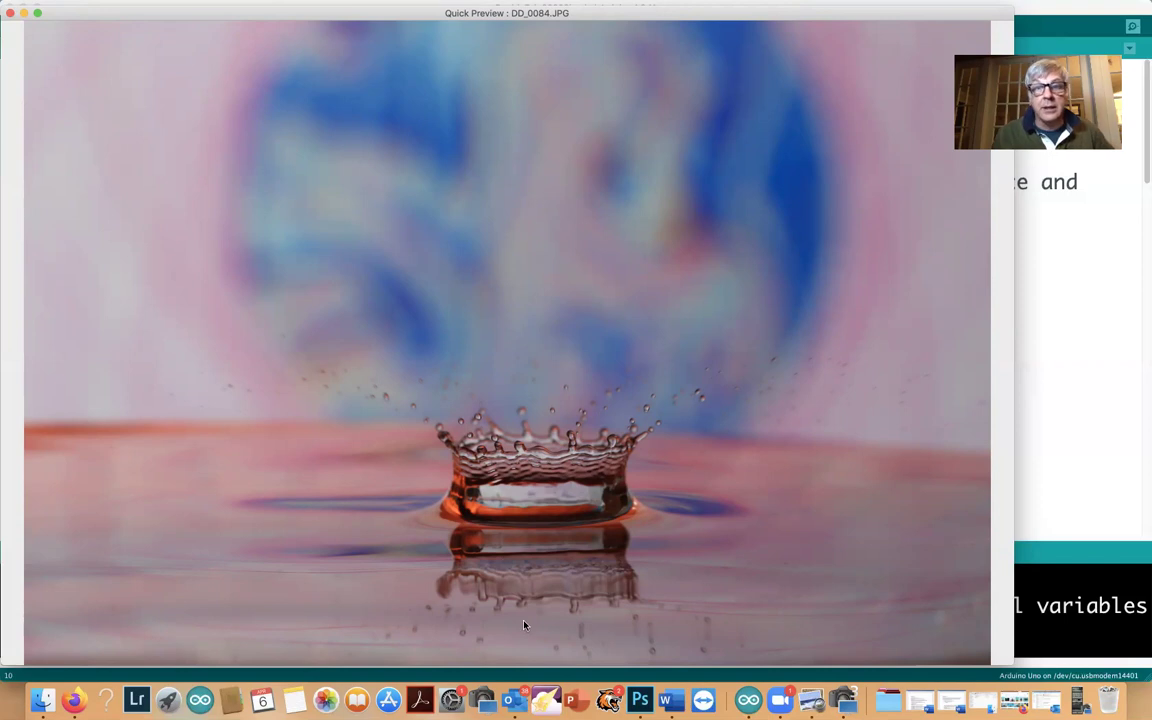
left_click(1059, 368)
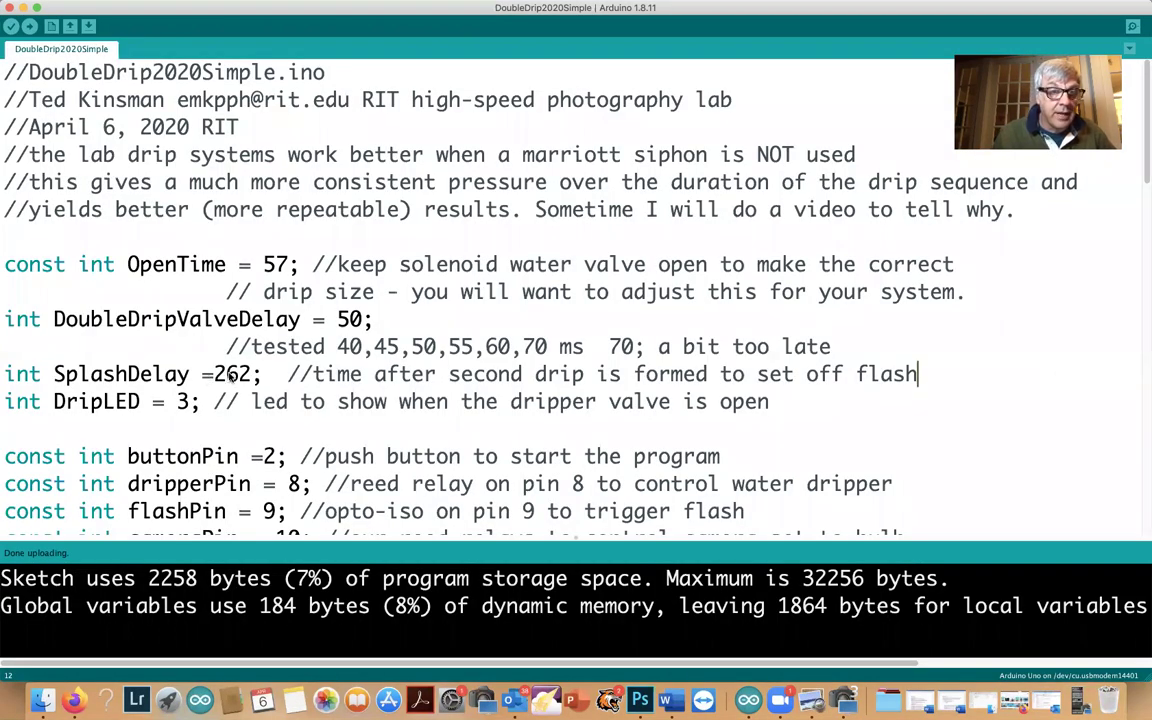
Step: Change SplashDelay to 292, upload the DoubleDrip sketch, and view the new DD_0086 shot
left_click(205, 374)
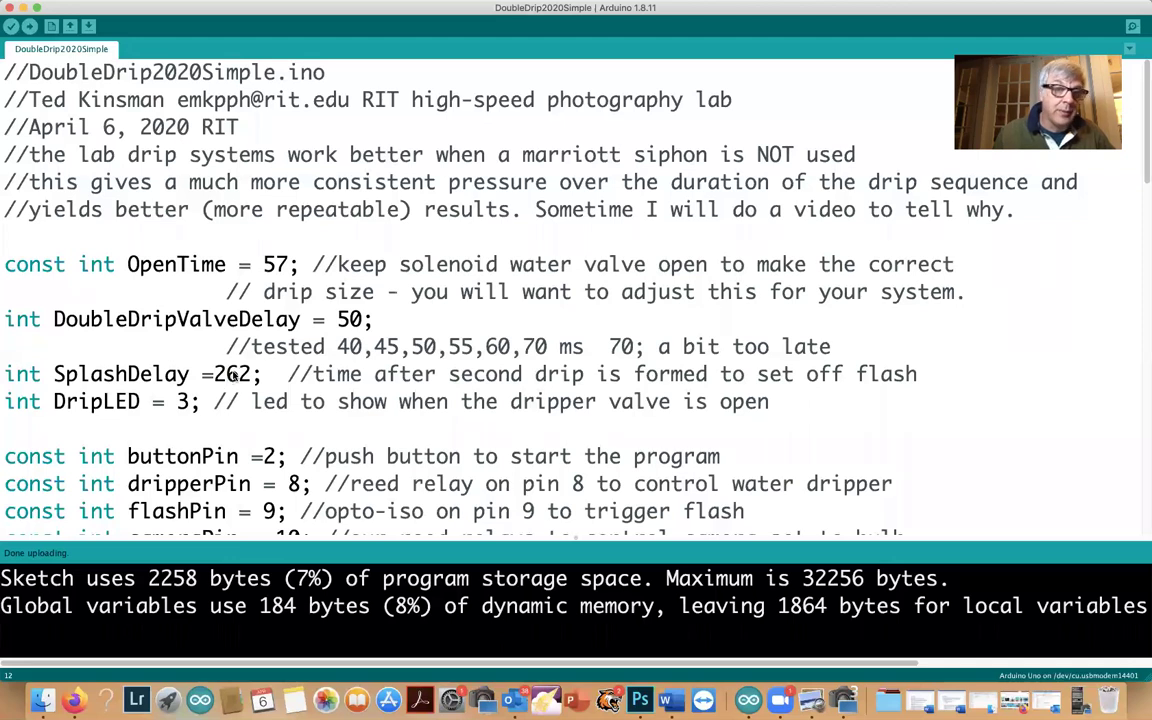
left_click_drag(227, 374, 240, 374)
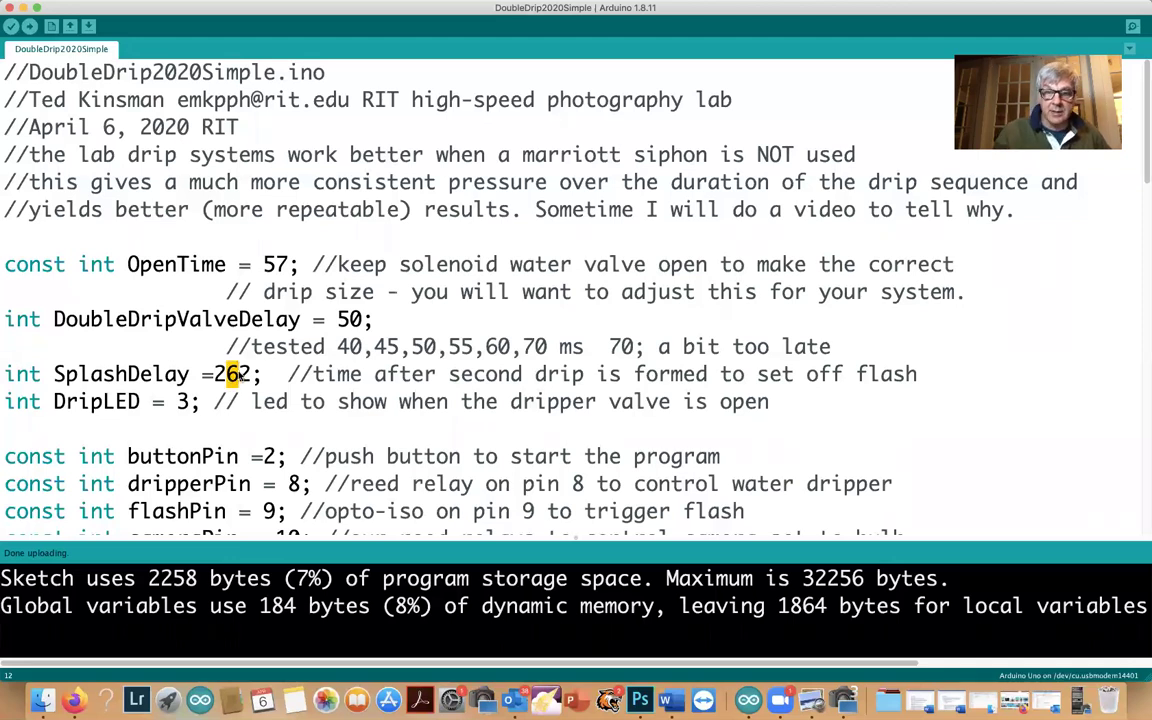
type("9")
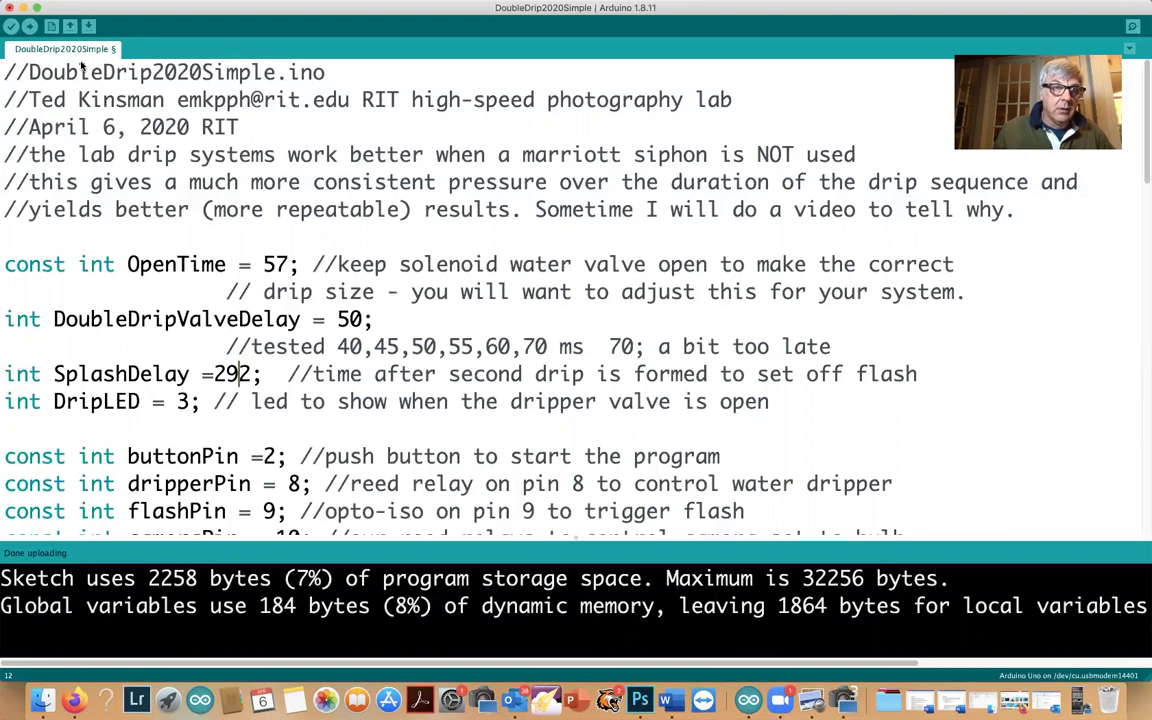
left_click(29, 26)
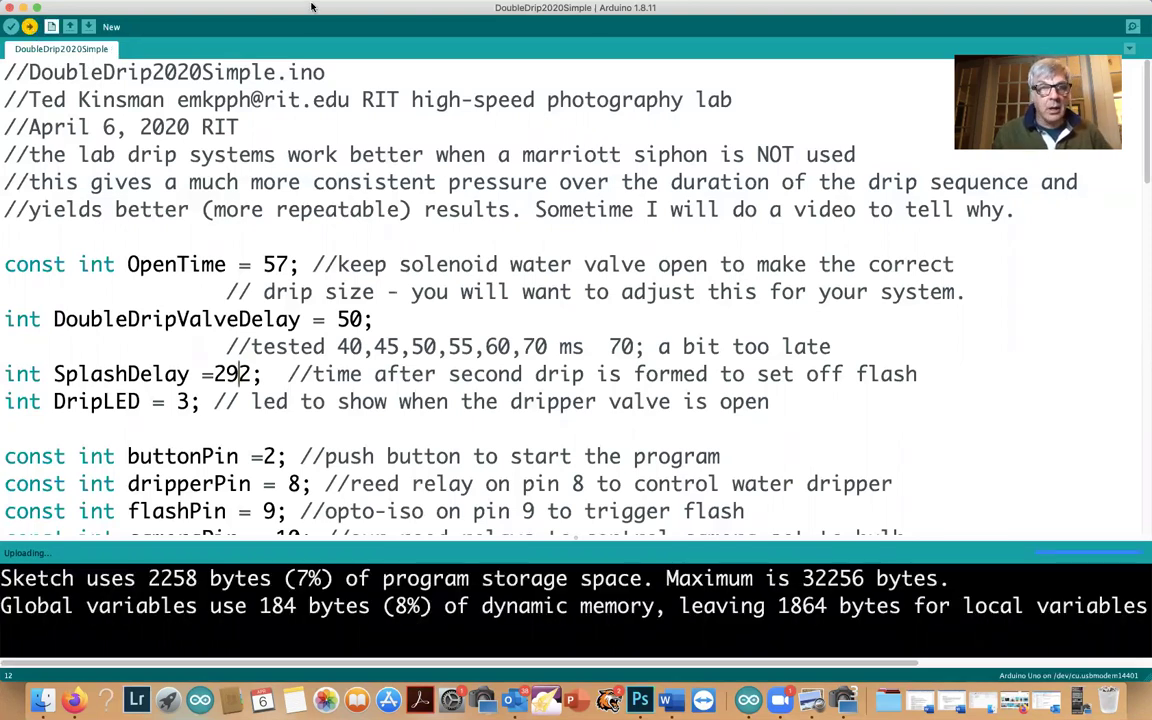
left_click(840, 699)
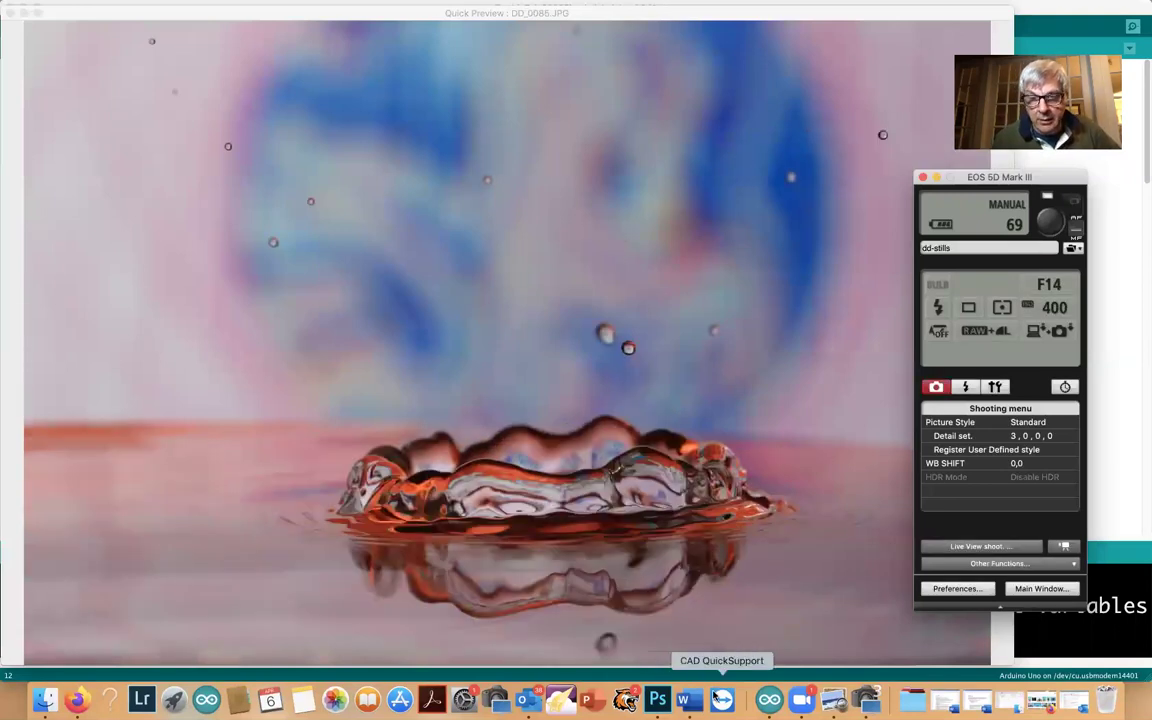
Step: Set SplashDelay to 342 in the DoubleDrip sketch, upload it, and view DD_0087
left_click(769, 698)
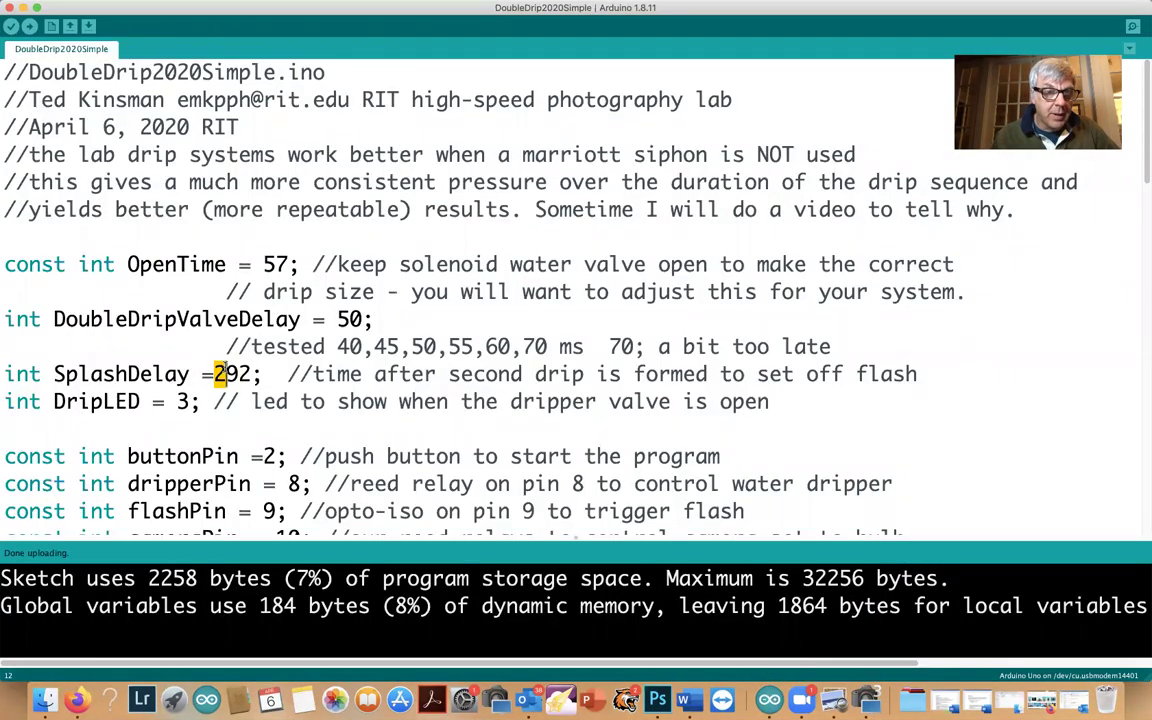
double_click(226, 374)
type("32")
left_click(226, 374)
type("4")
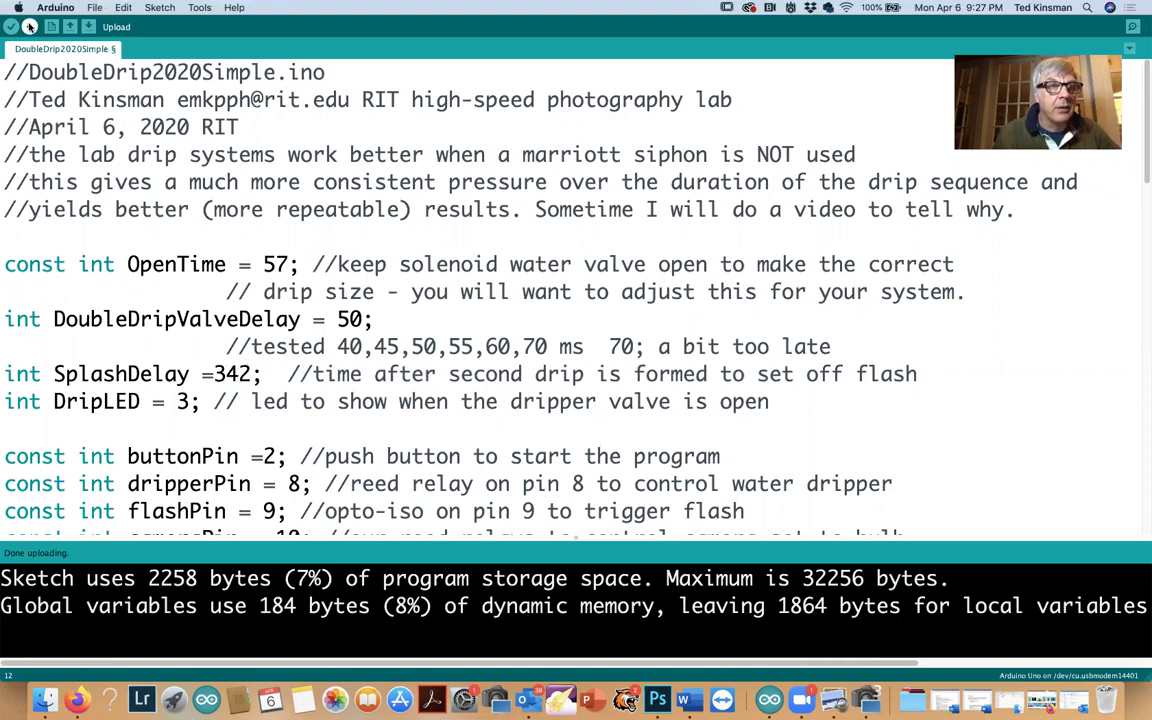
left_click(29, 27)
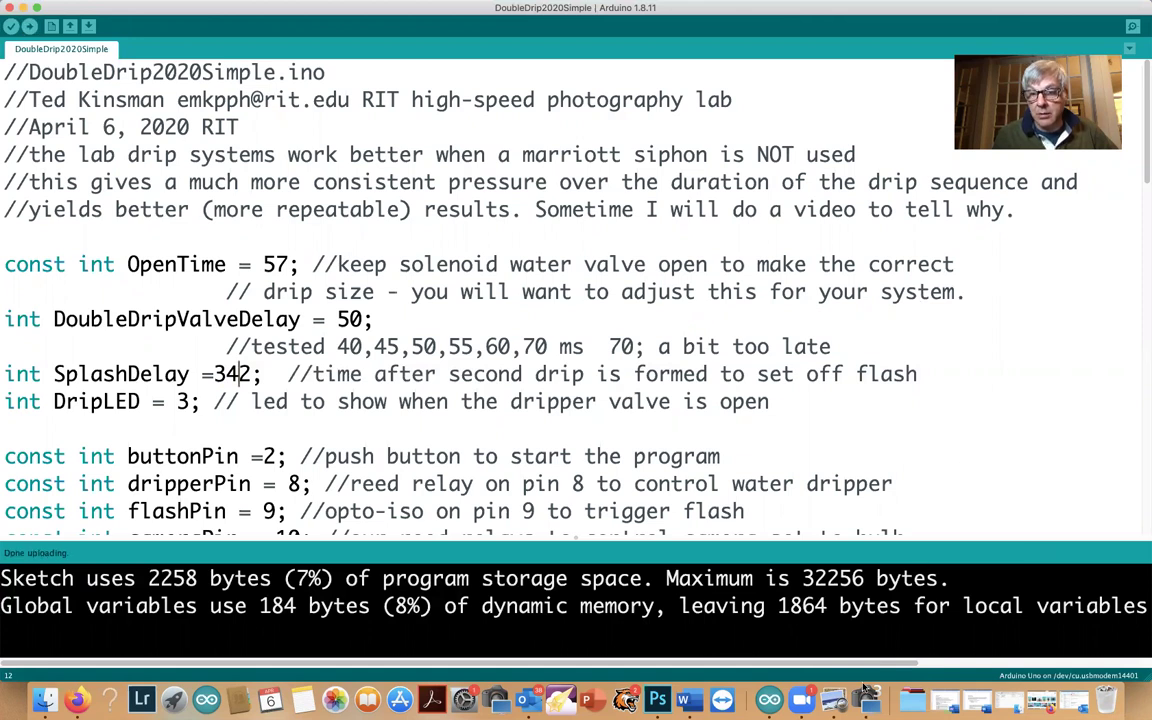
left_click(834, 700)
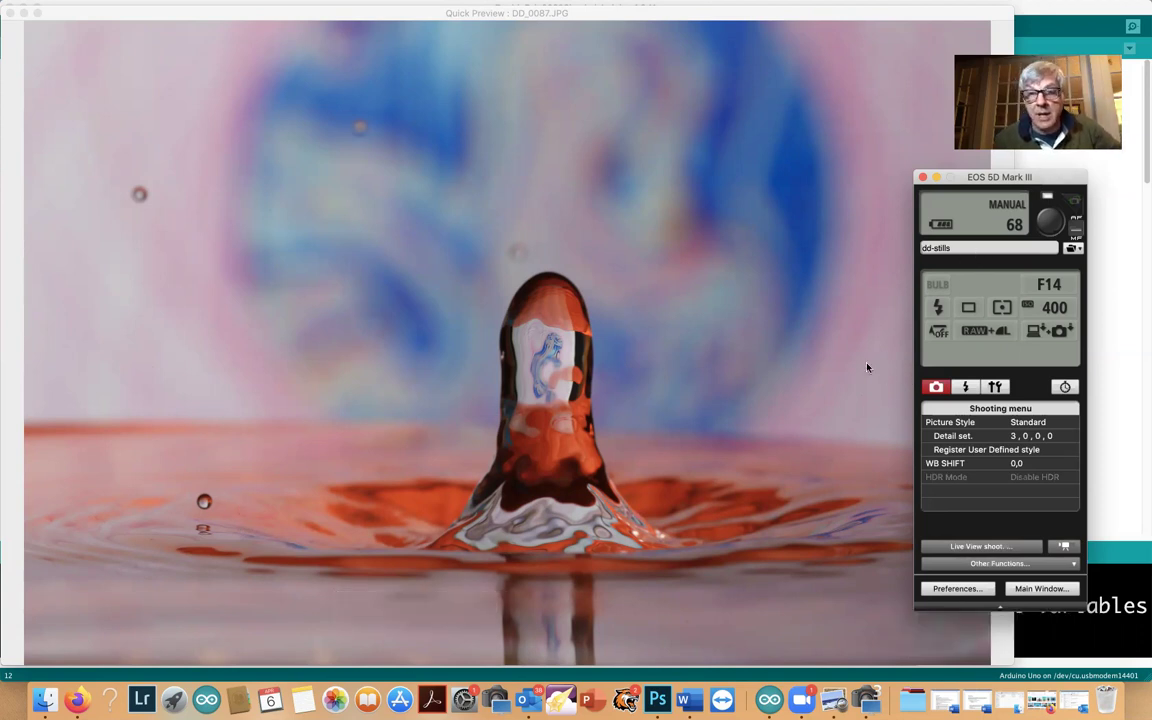
Step: Switch from the DD_0087 preview back to the Arduino sketch with SplashDelay 342
left_click(769, 699)
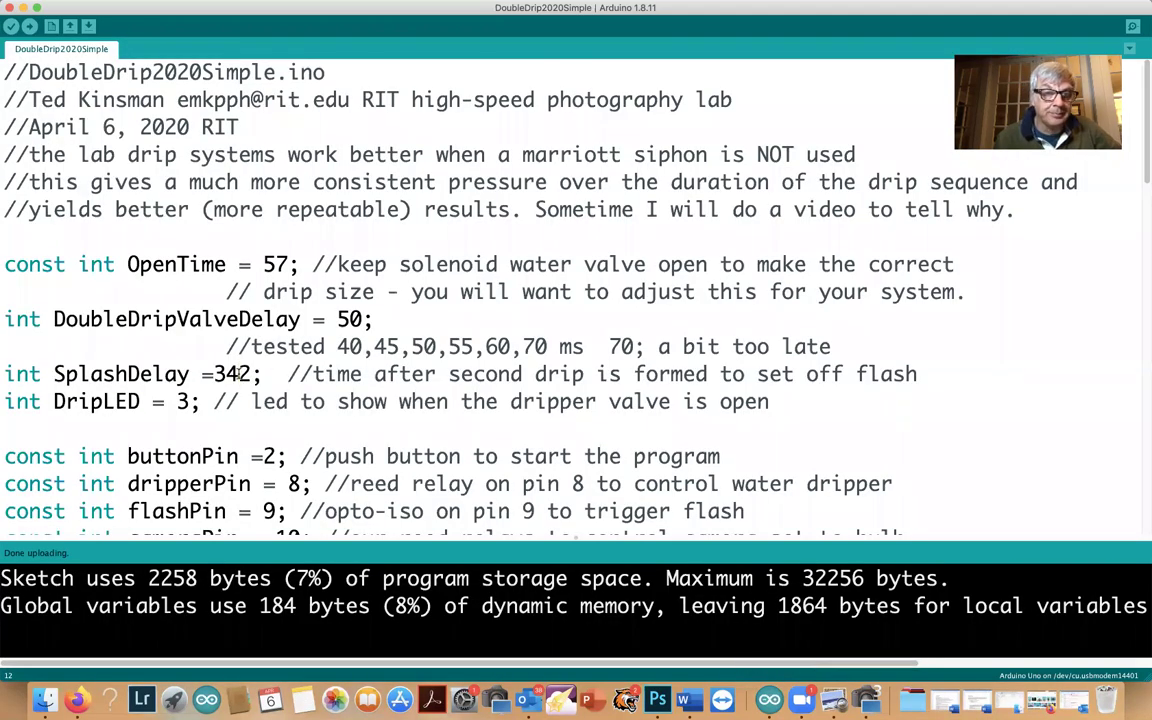
Step: Try SplashDelay 362, upload the sketch, and check the resulting shots in EOS Utility
left_click_drag(226, 374, 238, 374)
type("6")
key("super+u")
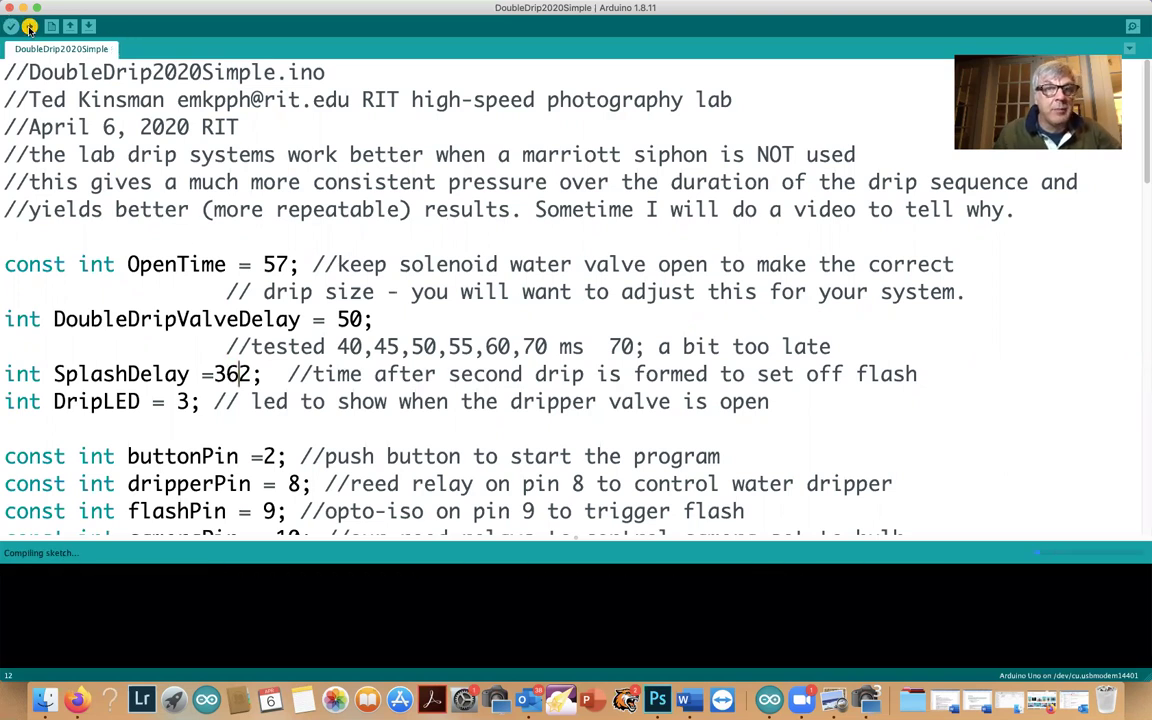
left_click(868, 700)
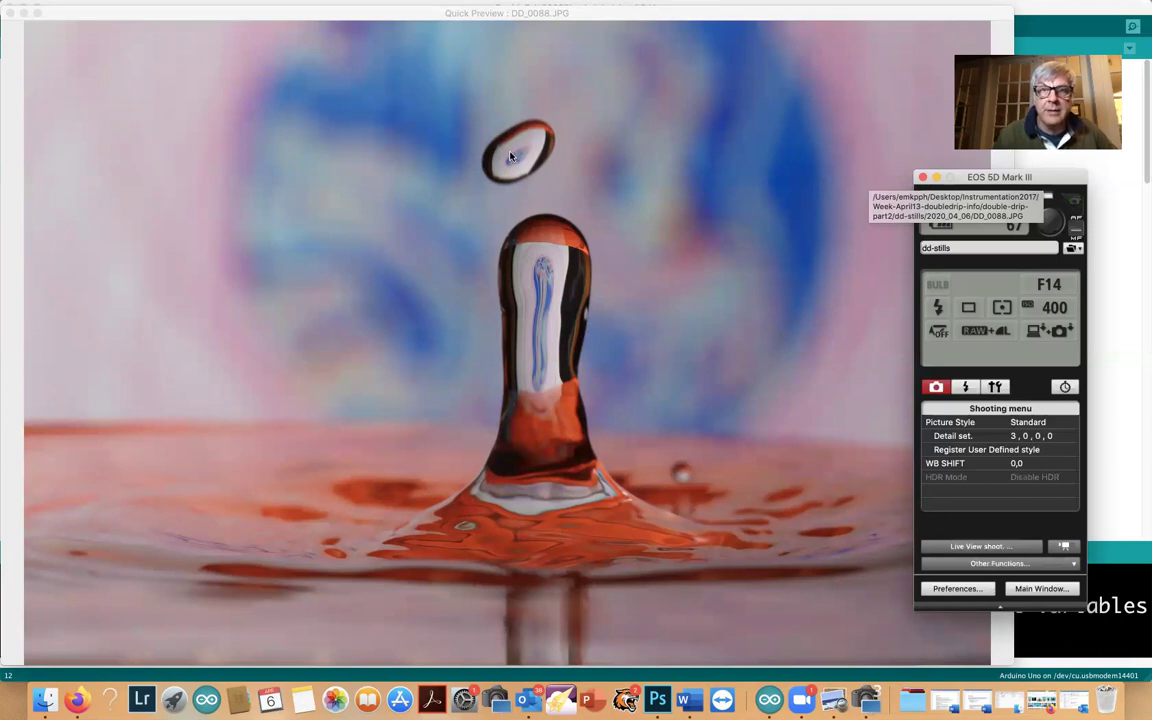
Step: Raise SplashDelay to 375, upload the sketch, and check the photo preview again
left_click(769, 700)
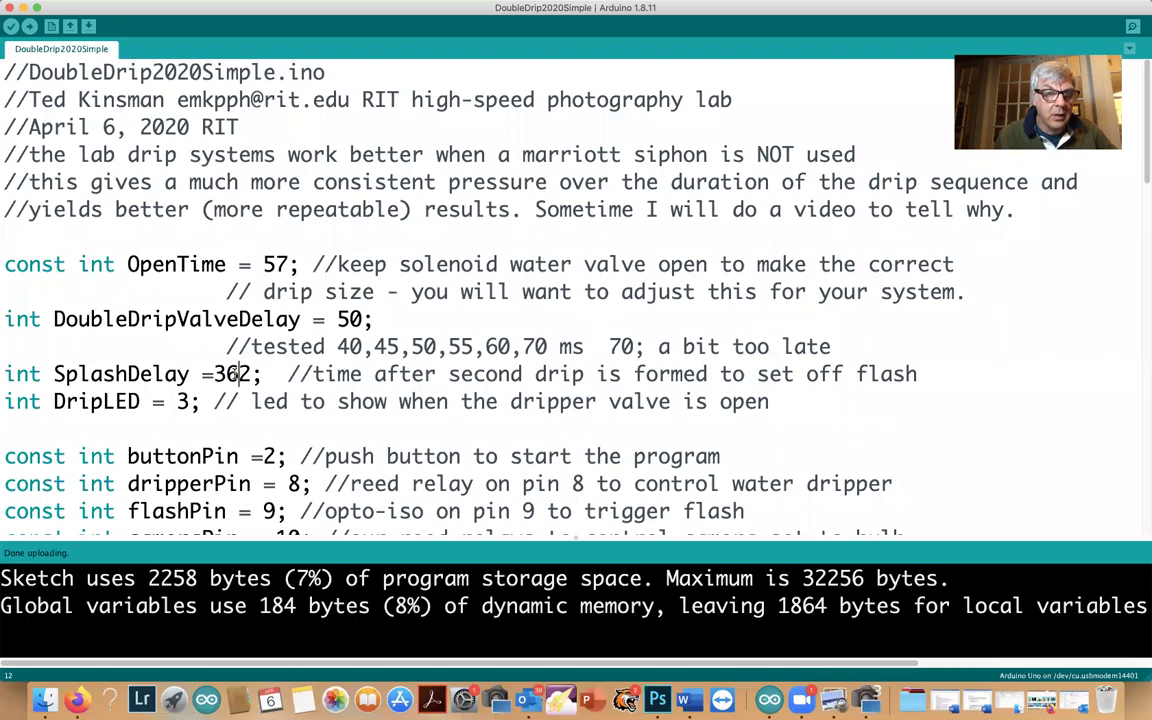
left_click_drag(226, 374, 238, 374)
type("7")
left_click_drag(238, 374, 249, 374)
type("5")
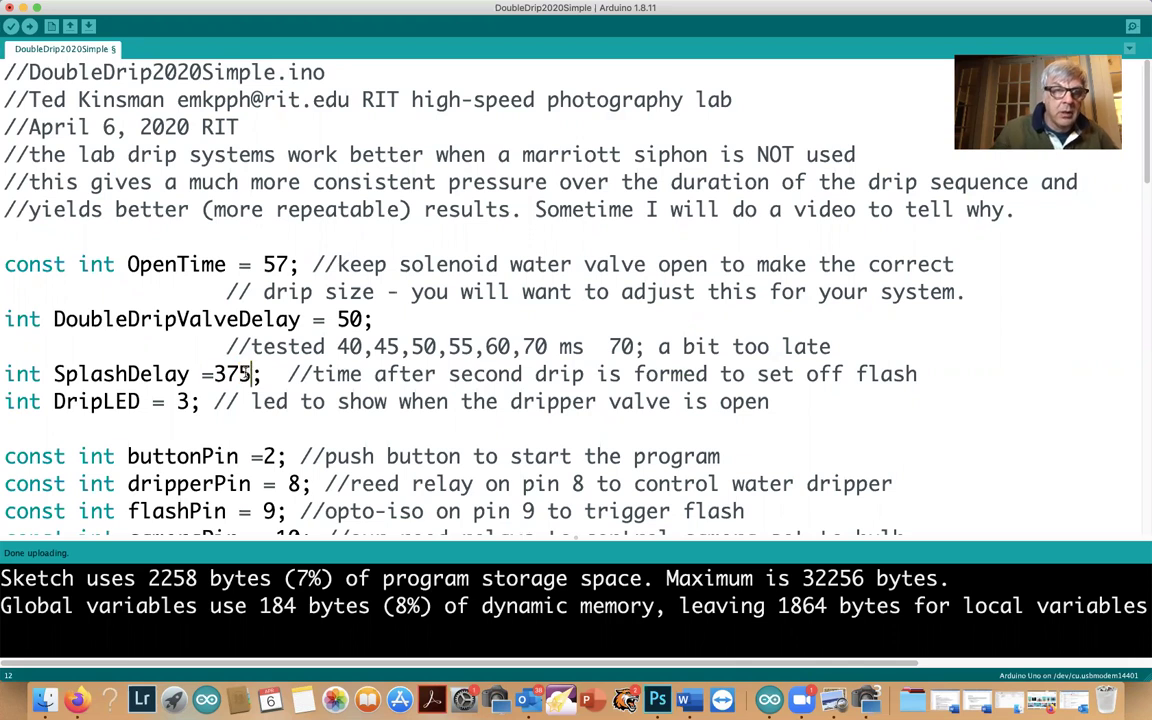
left_click(29, 27)
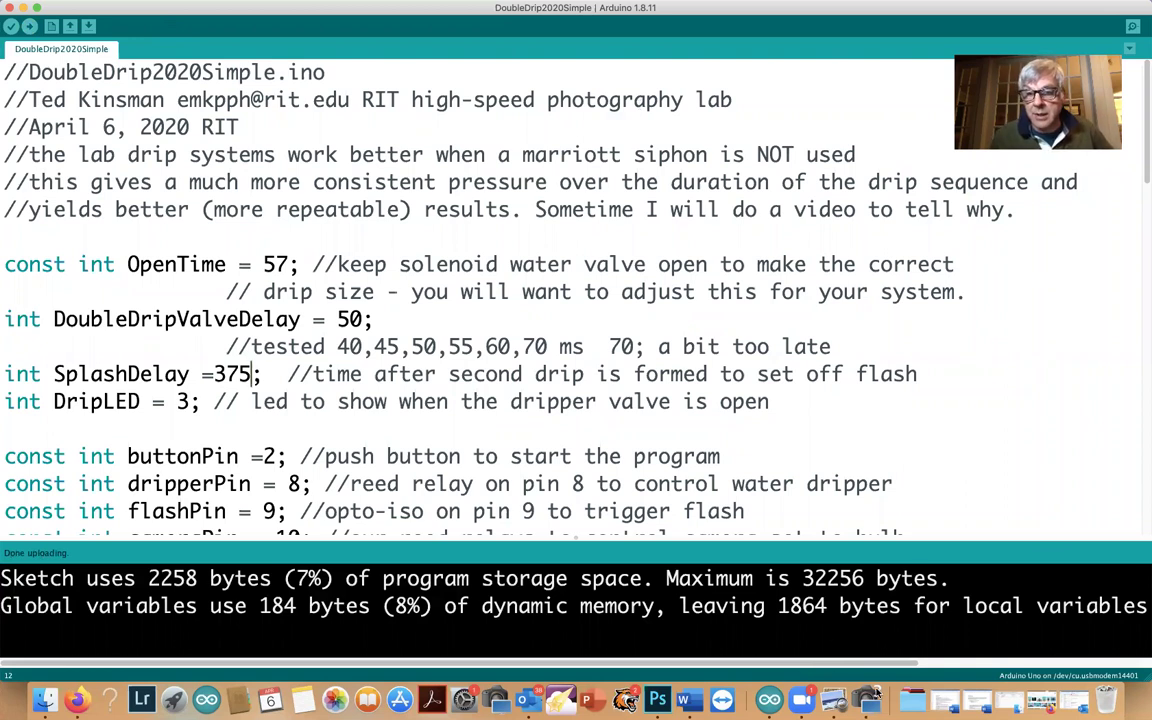
left_click(868, 698)
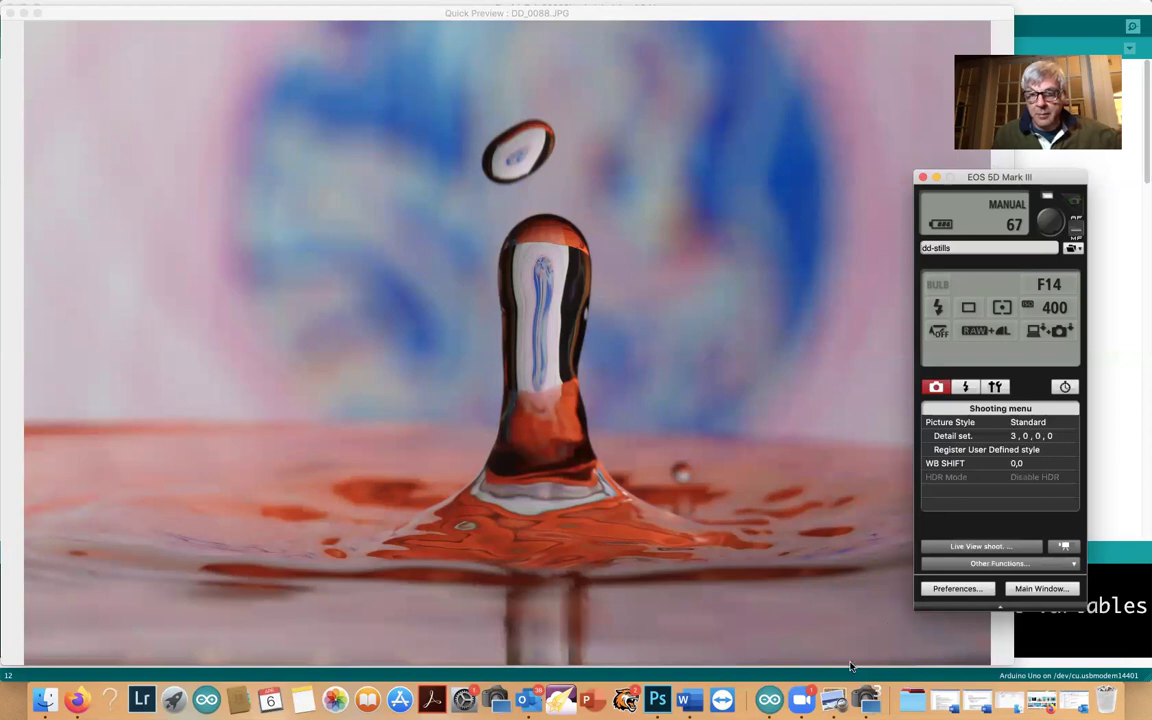
Step: Re-upload the sketch with SplashDelay 375 and return to the DD_0093 preview
left_click(769, 698)
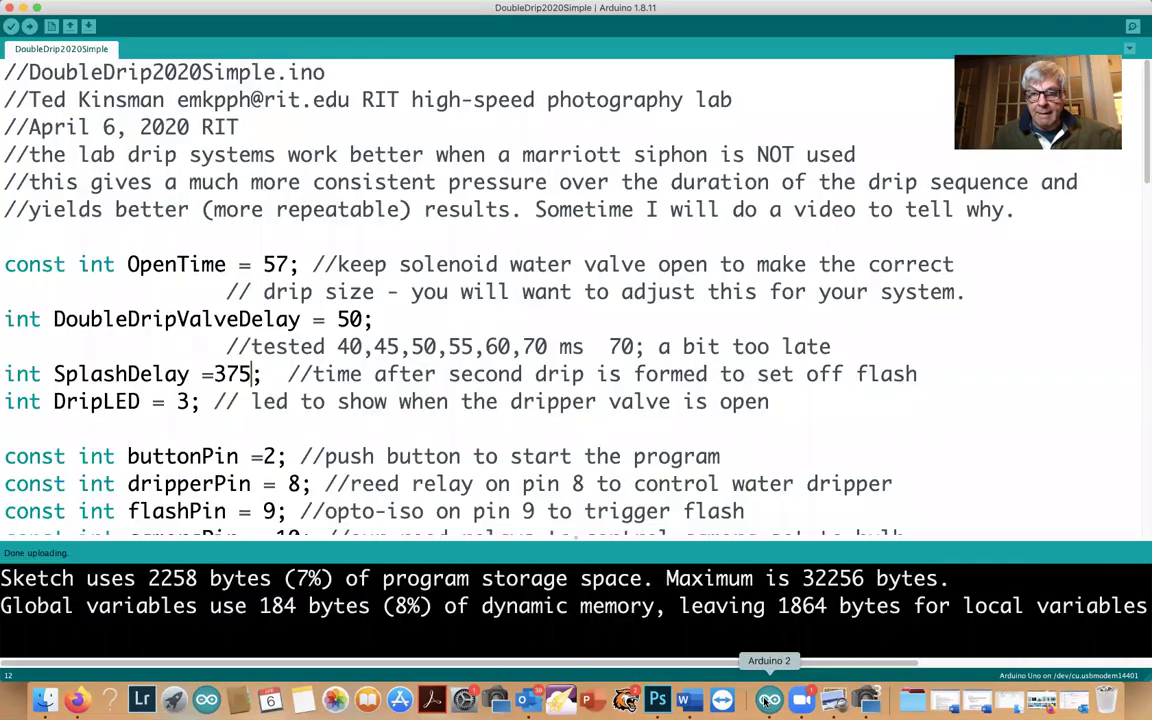
left_click(29, 26)
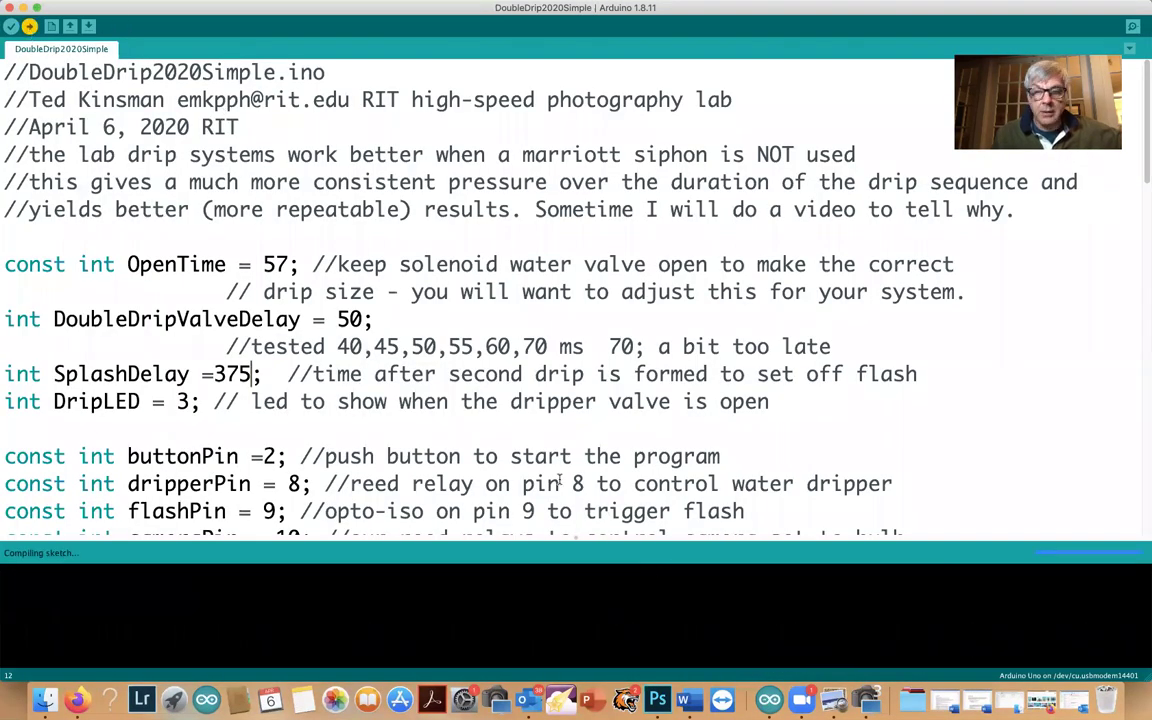
left_click(868, 698)
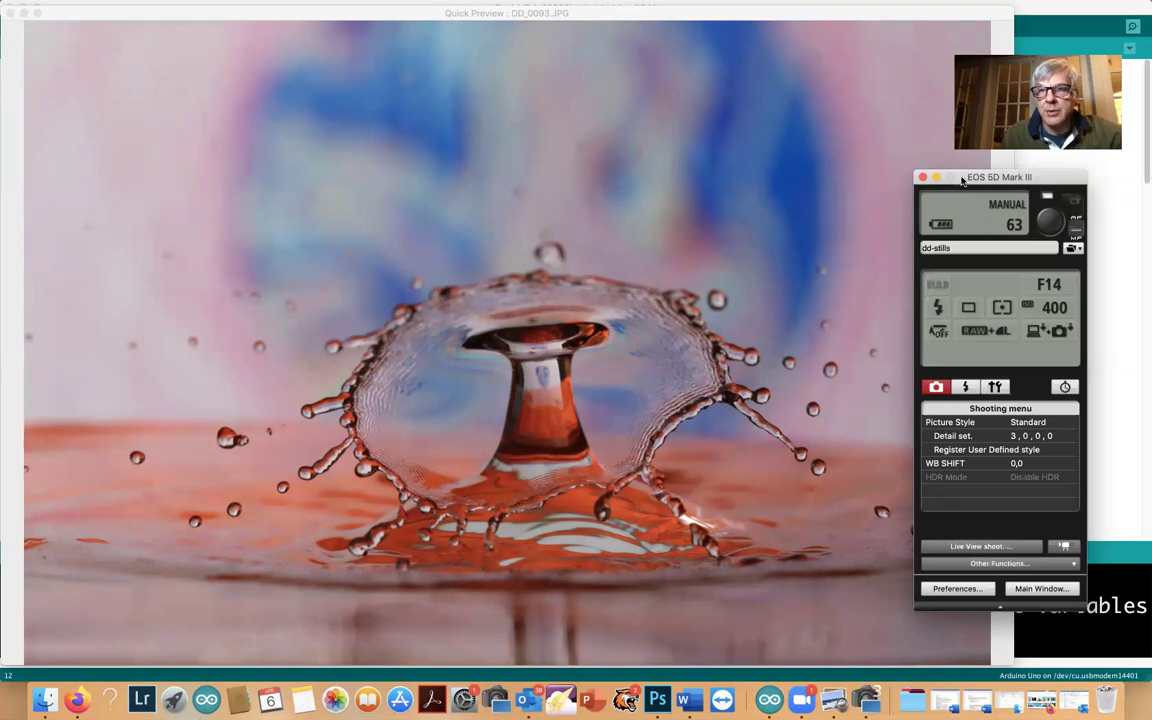
Step: Minimize the EOS 5D Mark III control panel and advance the preview to DD_0095
left_click_drag(962, 180, 1027, 178)
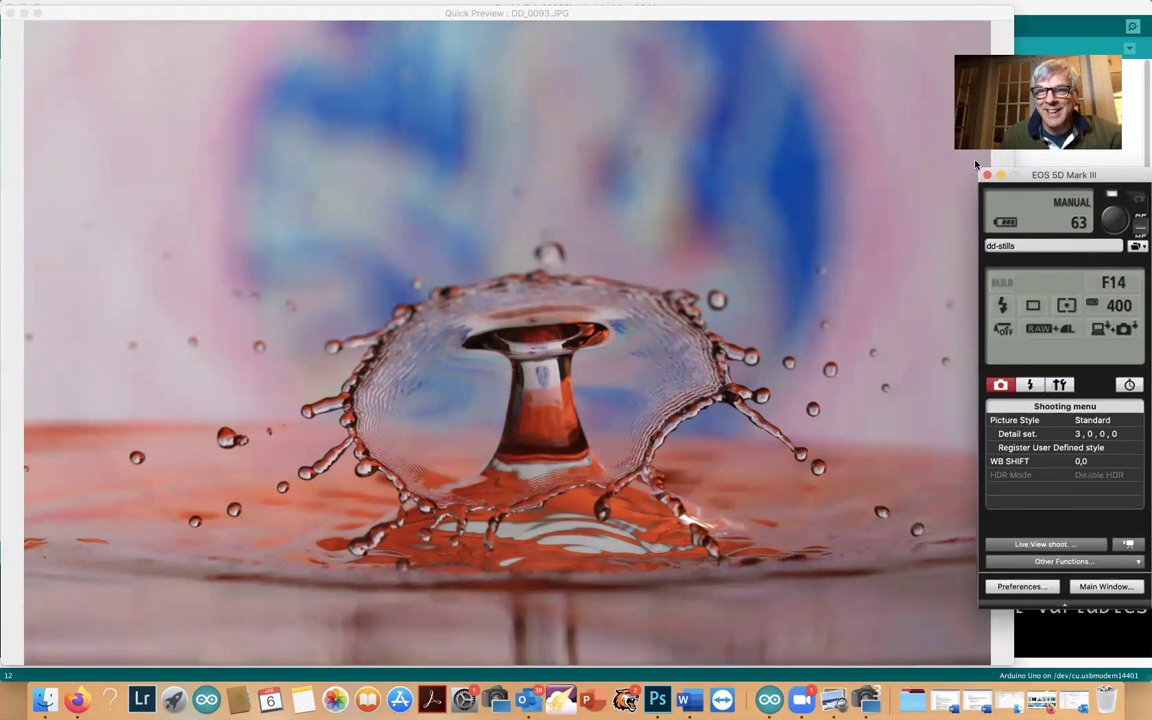
left_click(1000, 175)
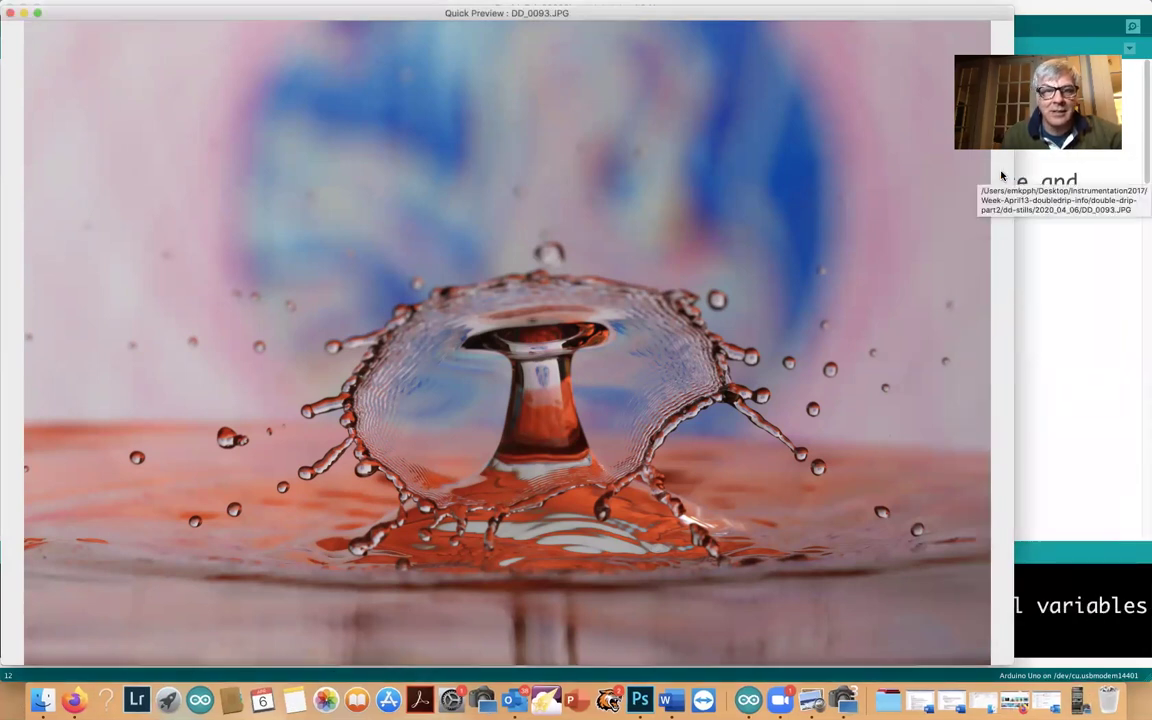
key("Down")
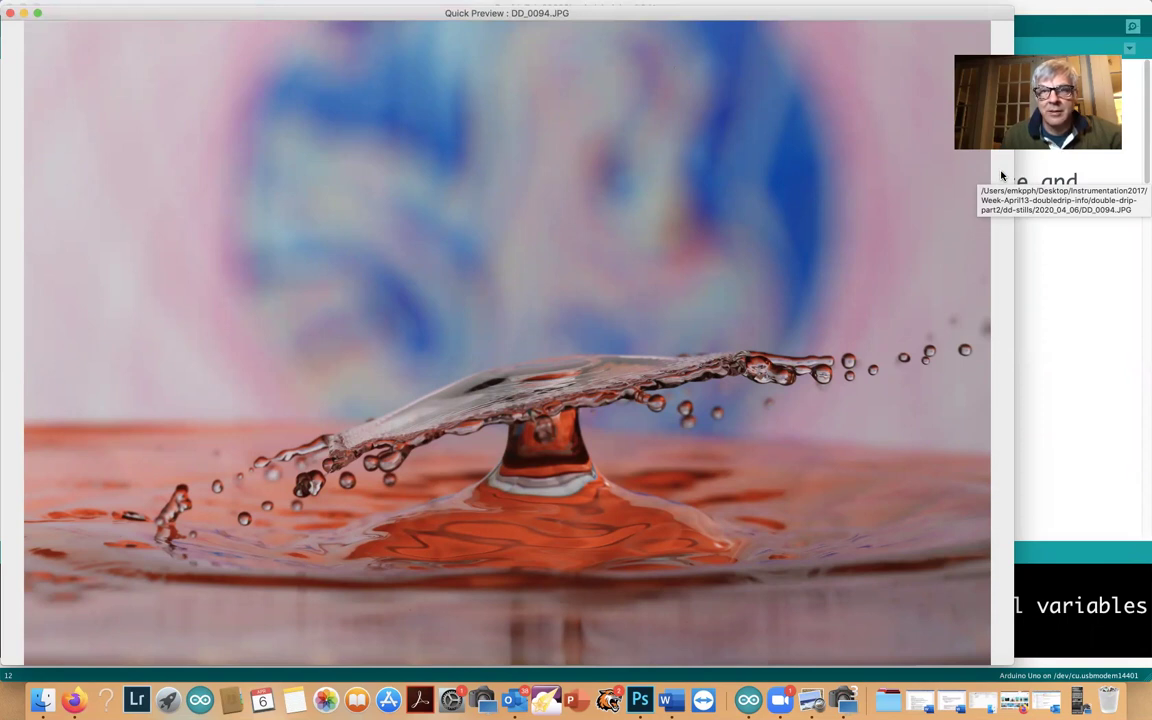
key("Down")
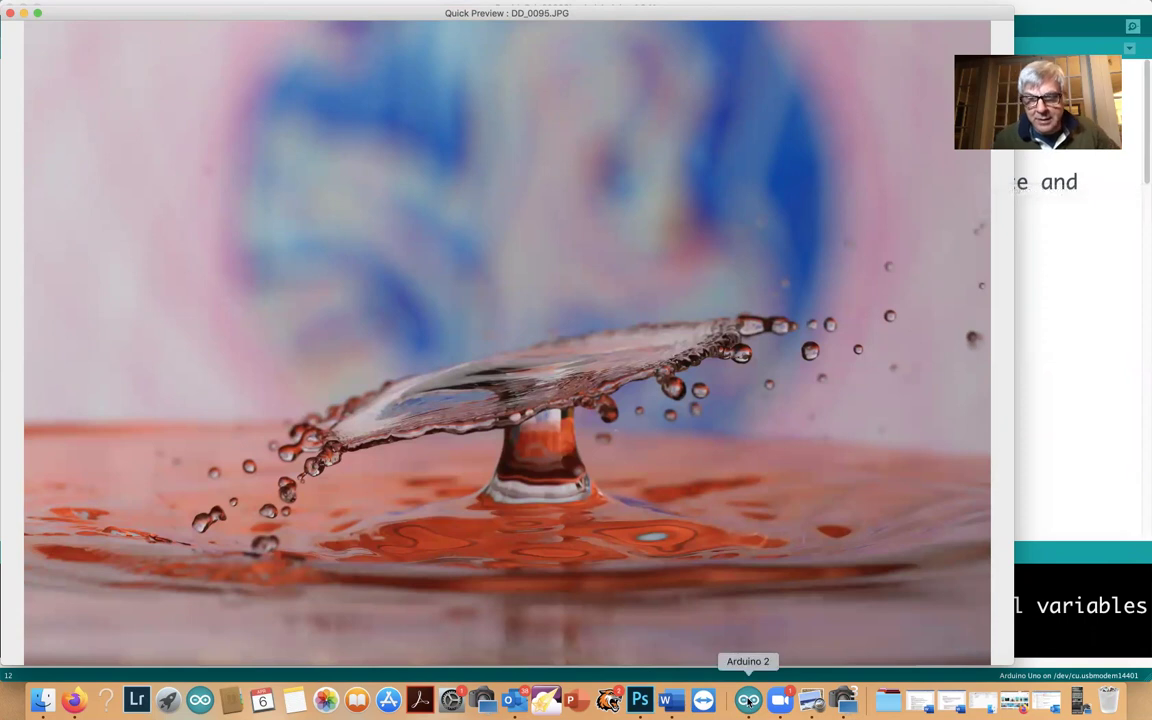
Step: Change SplashDelay from 375 to 372 in the Arduino sketch and upload it to the board
left_click(748, 700)
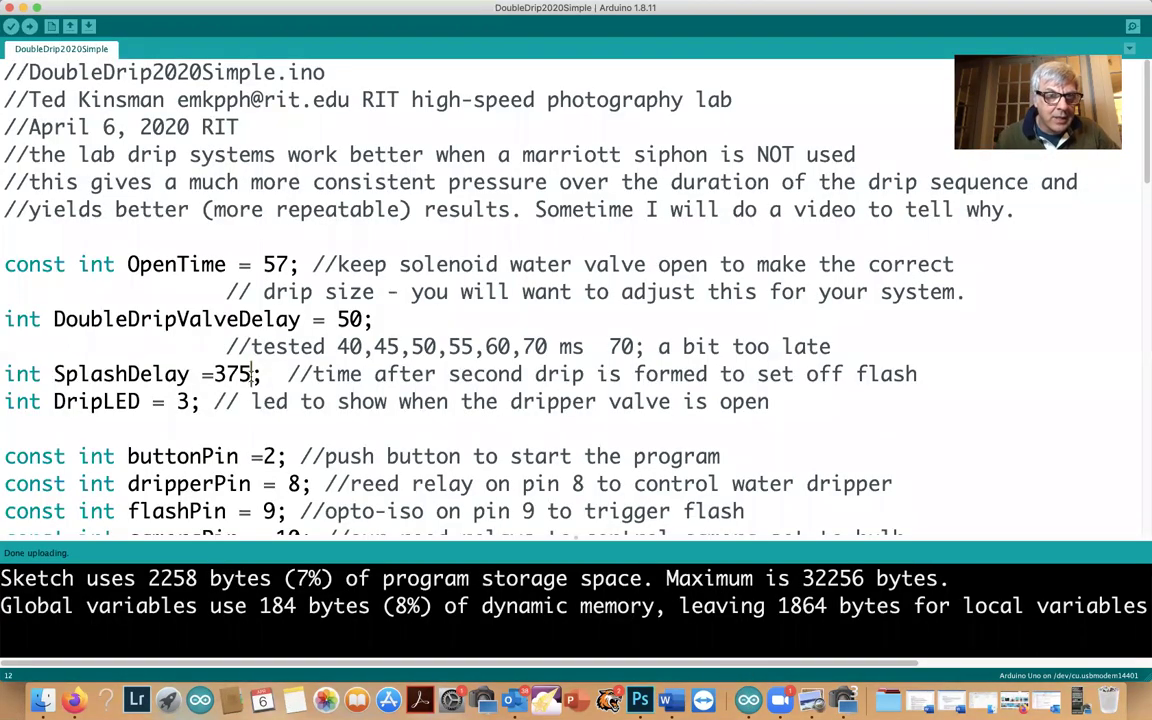
left_click_drag(237, 374, 250, 374)
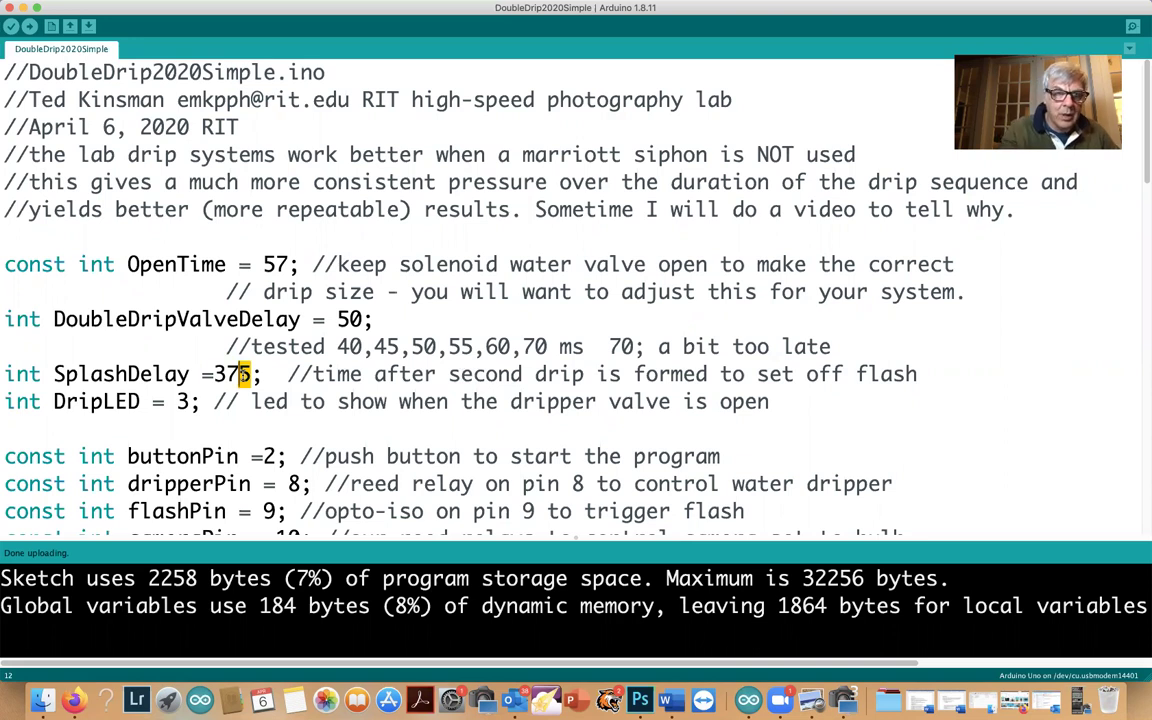
type("2")
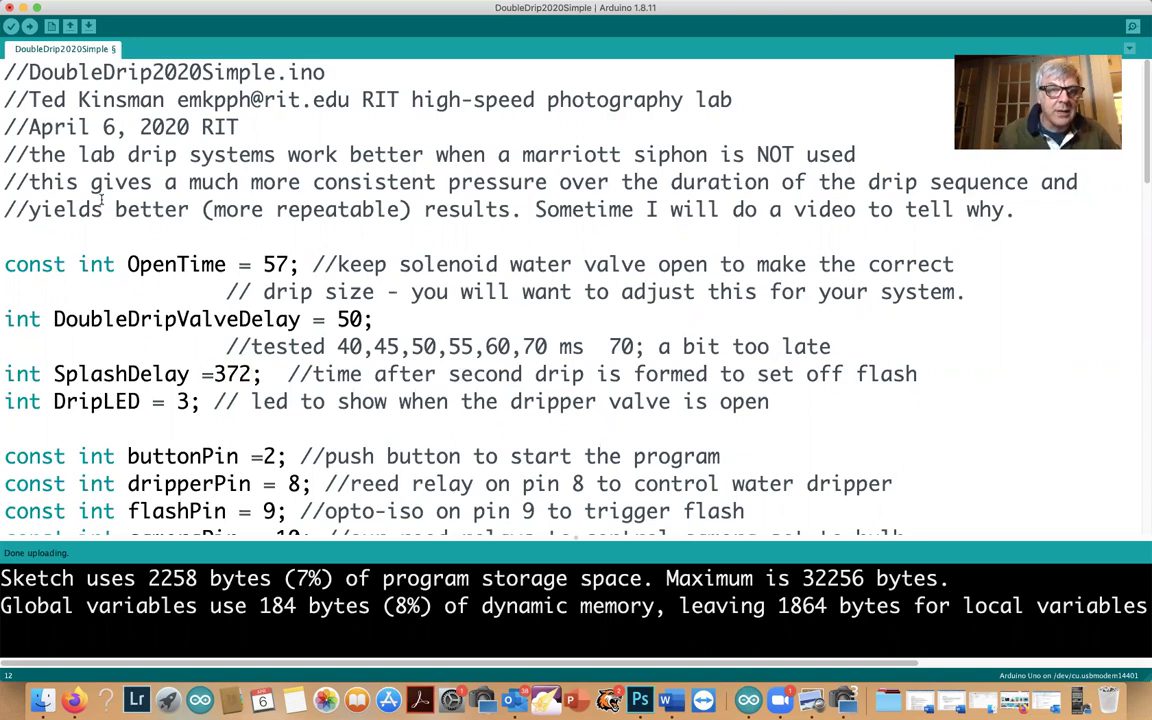
left_click(30, 26)
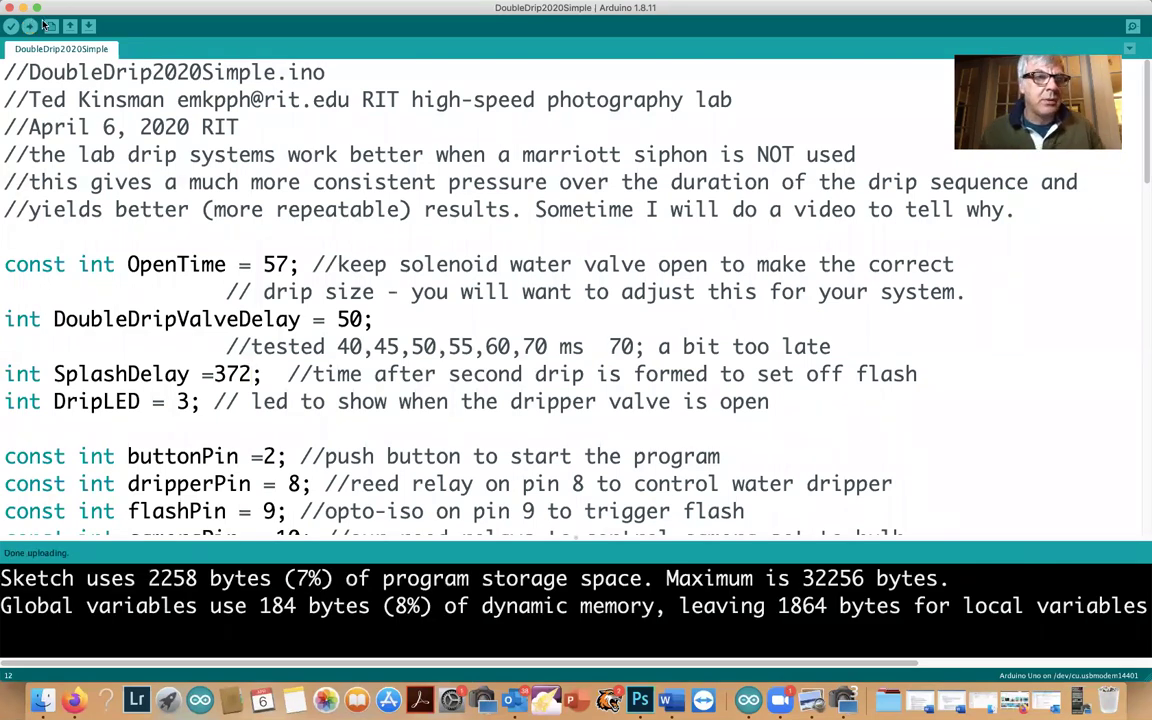
Step: Bring Canon EOS Utility's Quick Preview back to review new captures up to DD_0099.JPG
left_click(843, 700)
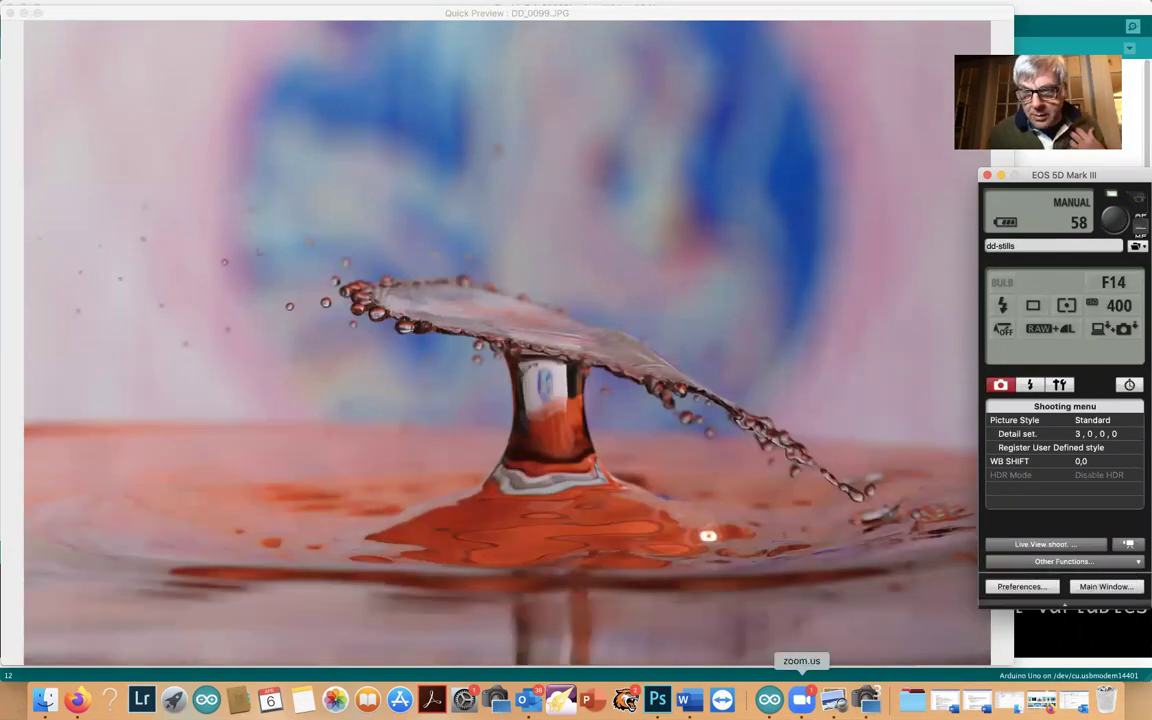
Step: Change SplashDelay from 372 to 368, upload the sketch, and return to Quick Preview
left_click(769, 700)
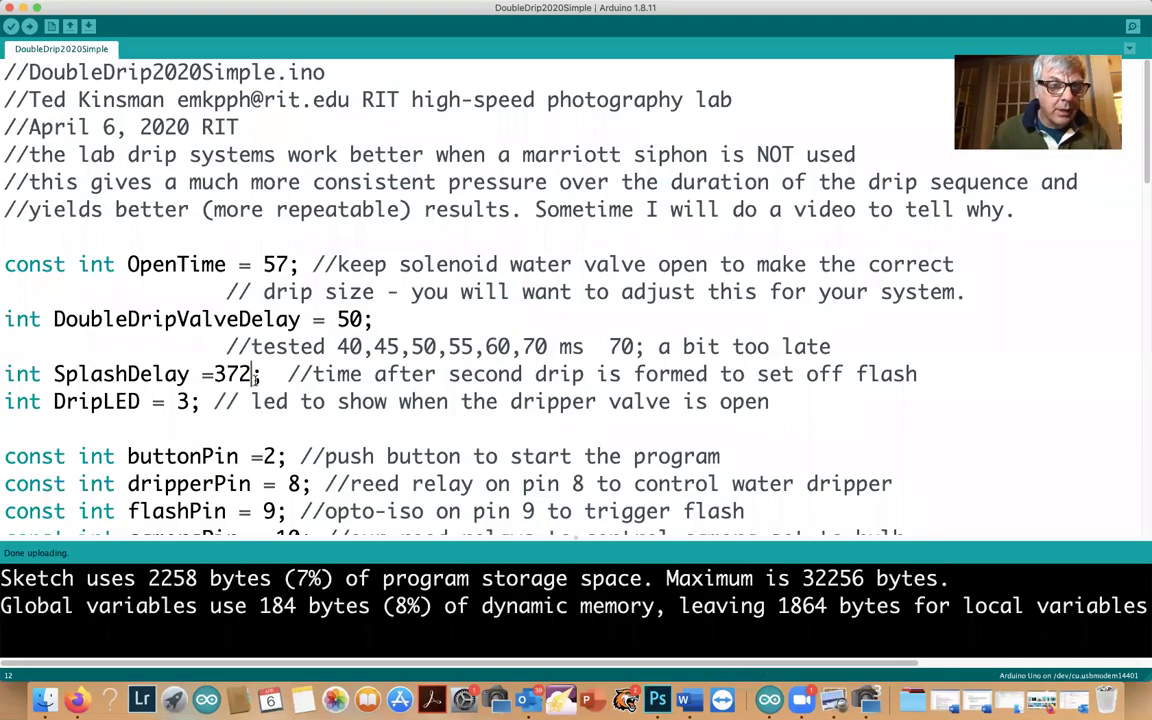
left_click_drag(250, 373, 226, 373)
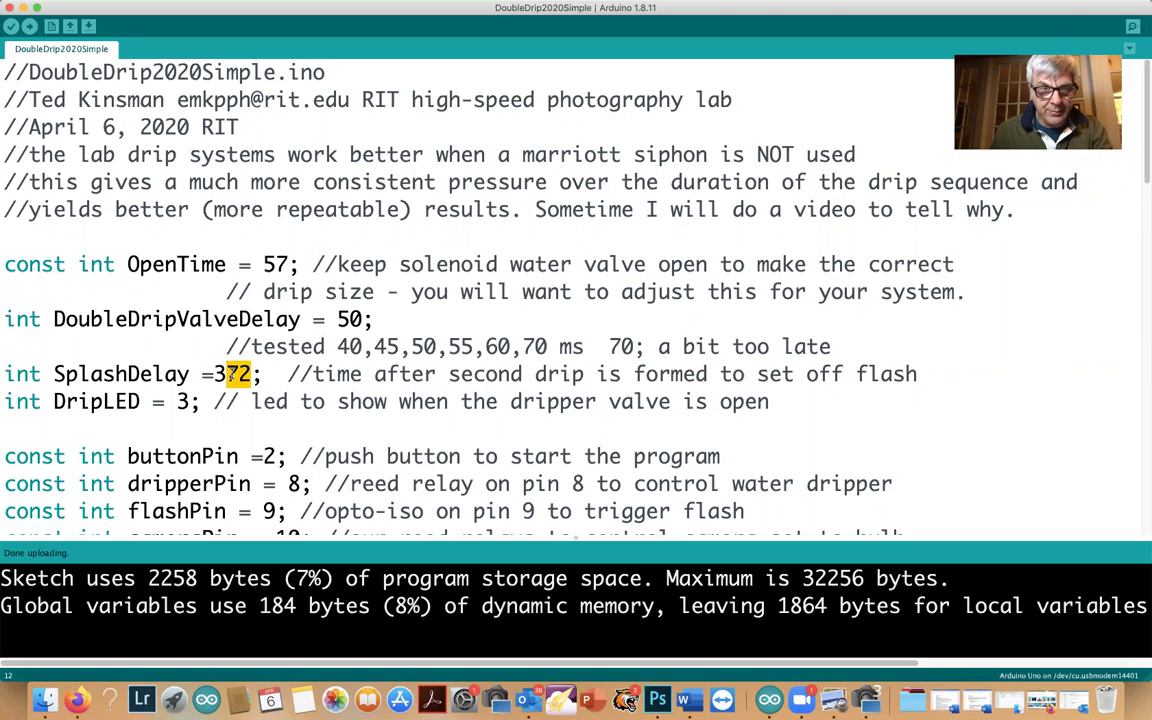
type("6")
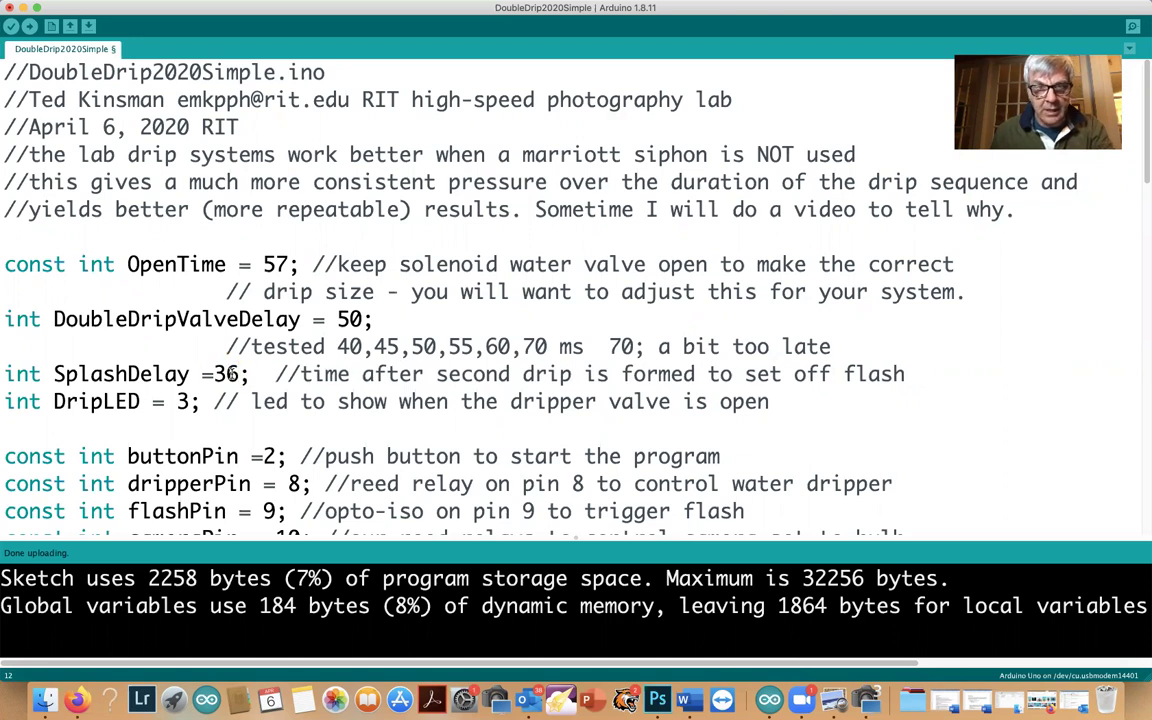
type("8")
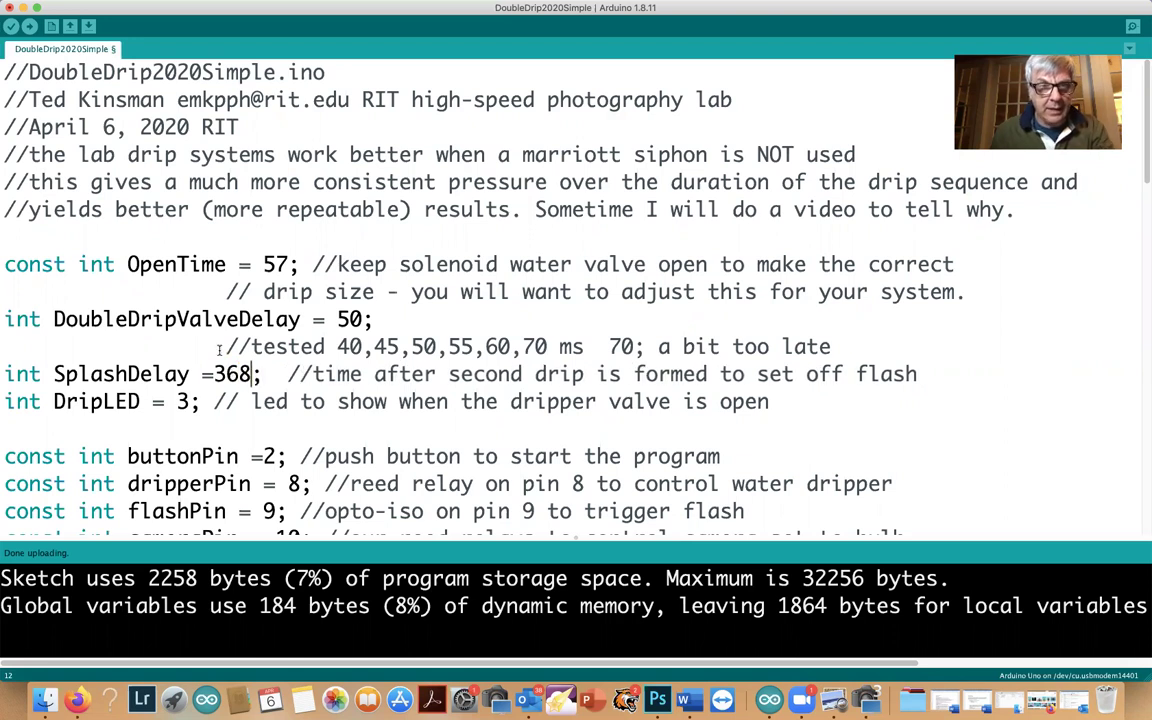
left_click(32, 30)
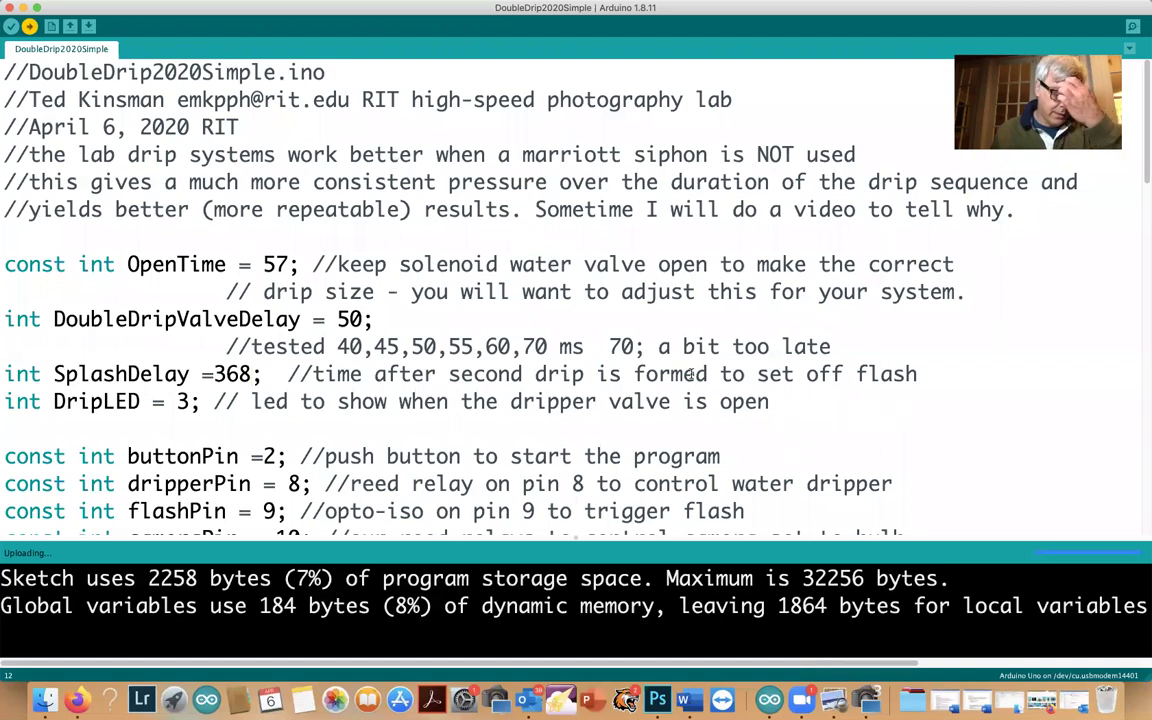
left_click(833, 700)
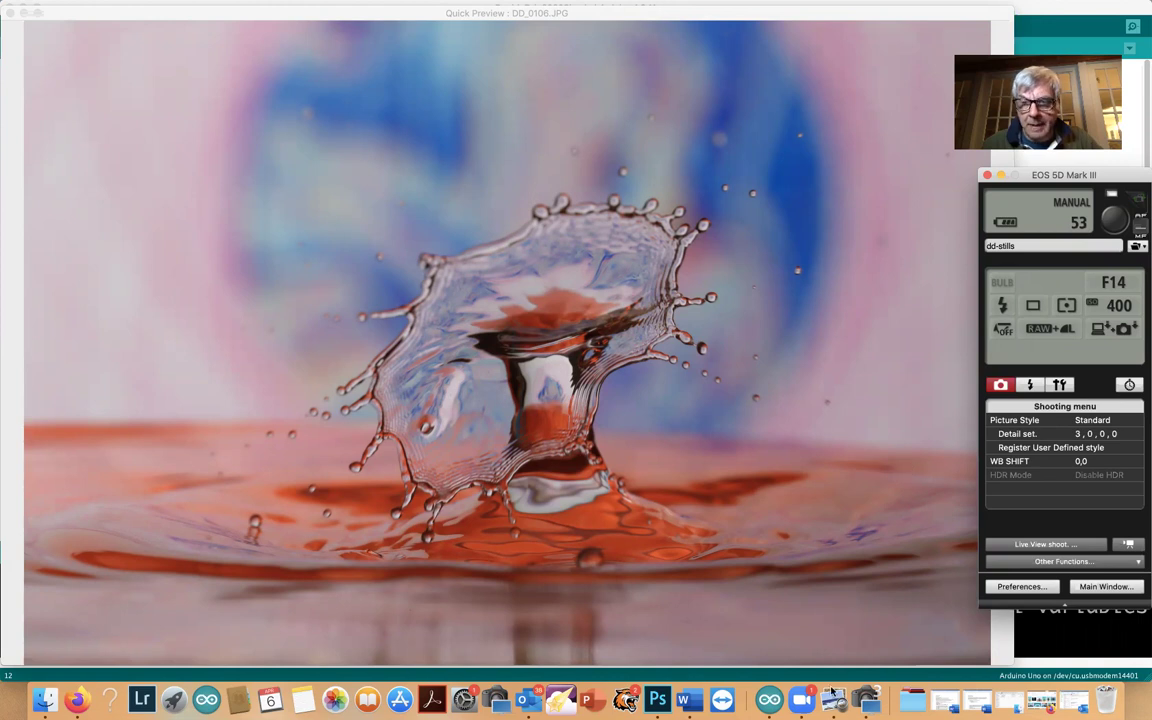
Step: Change SplashDelay from 368 to 364, upload the sketch, and return to Quick Preview
left_click(769, 700)
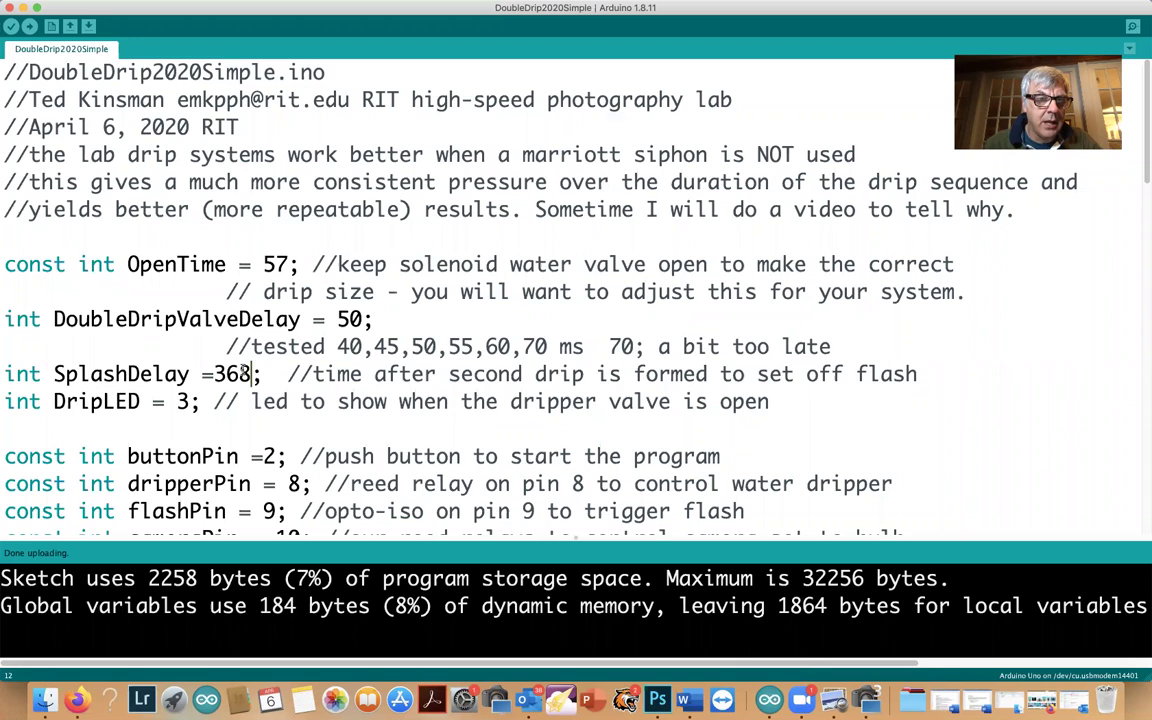
left_click_drag(251, 374, 244, 374)
type("4")
left_click(29, 26)
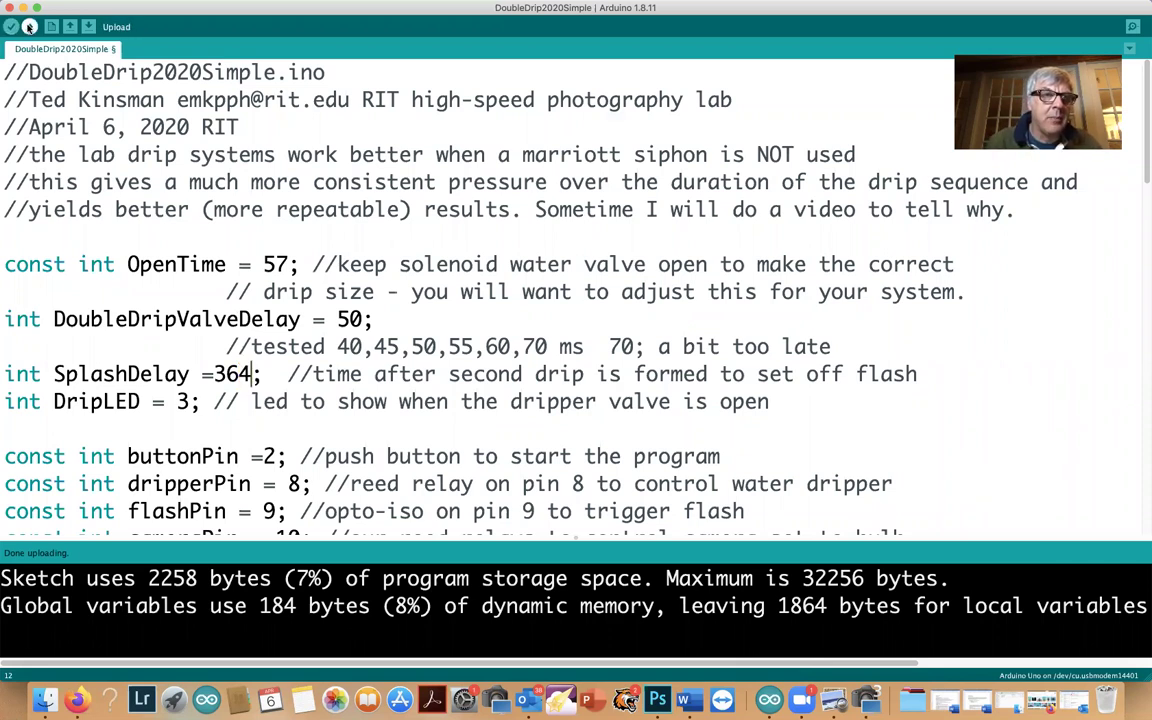
left_click(867, 697)
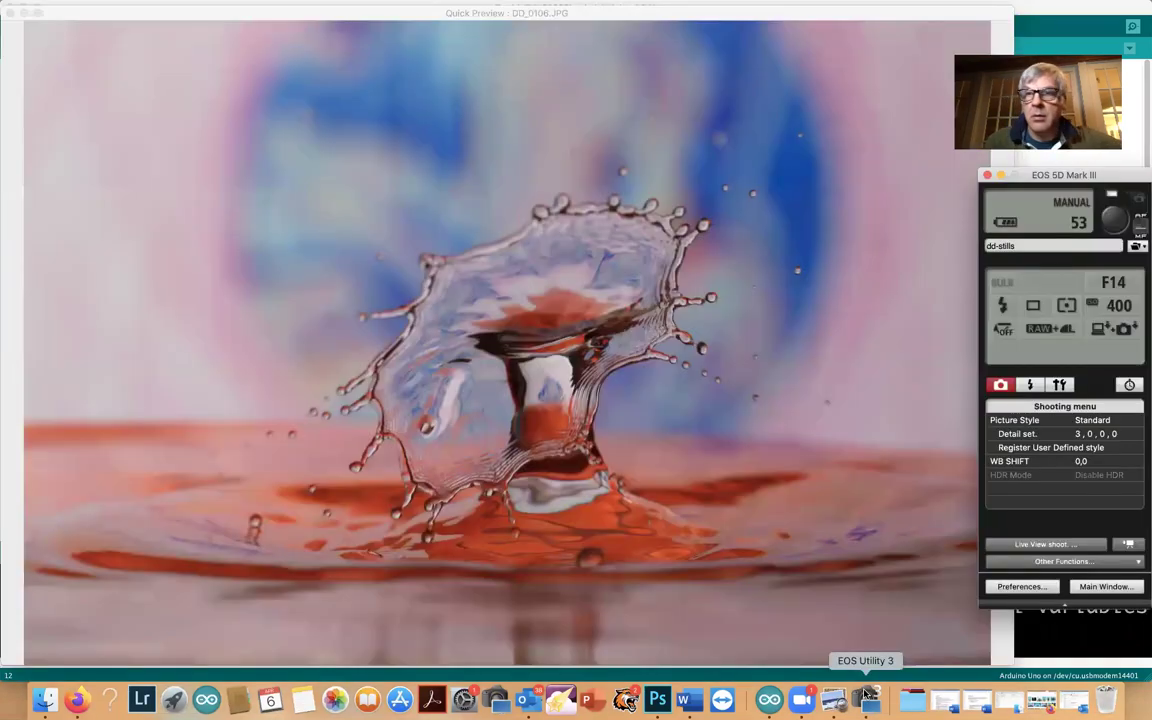